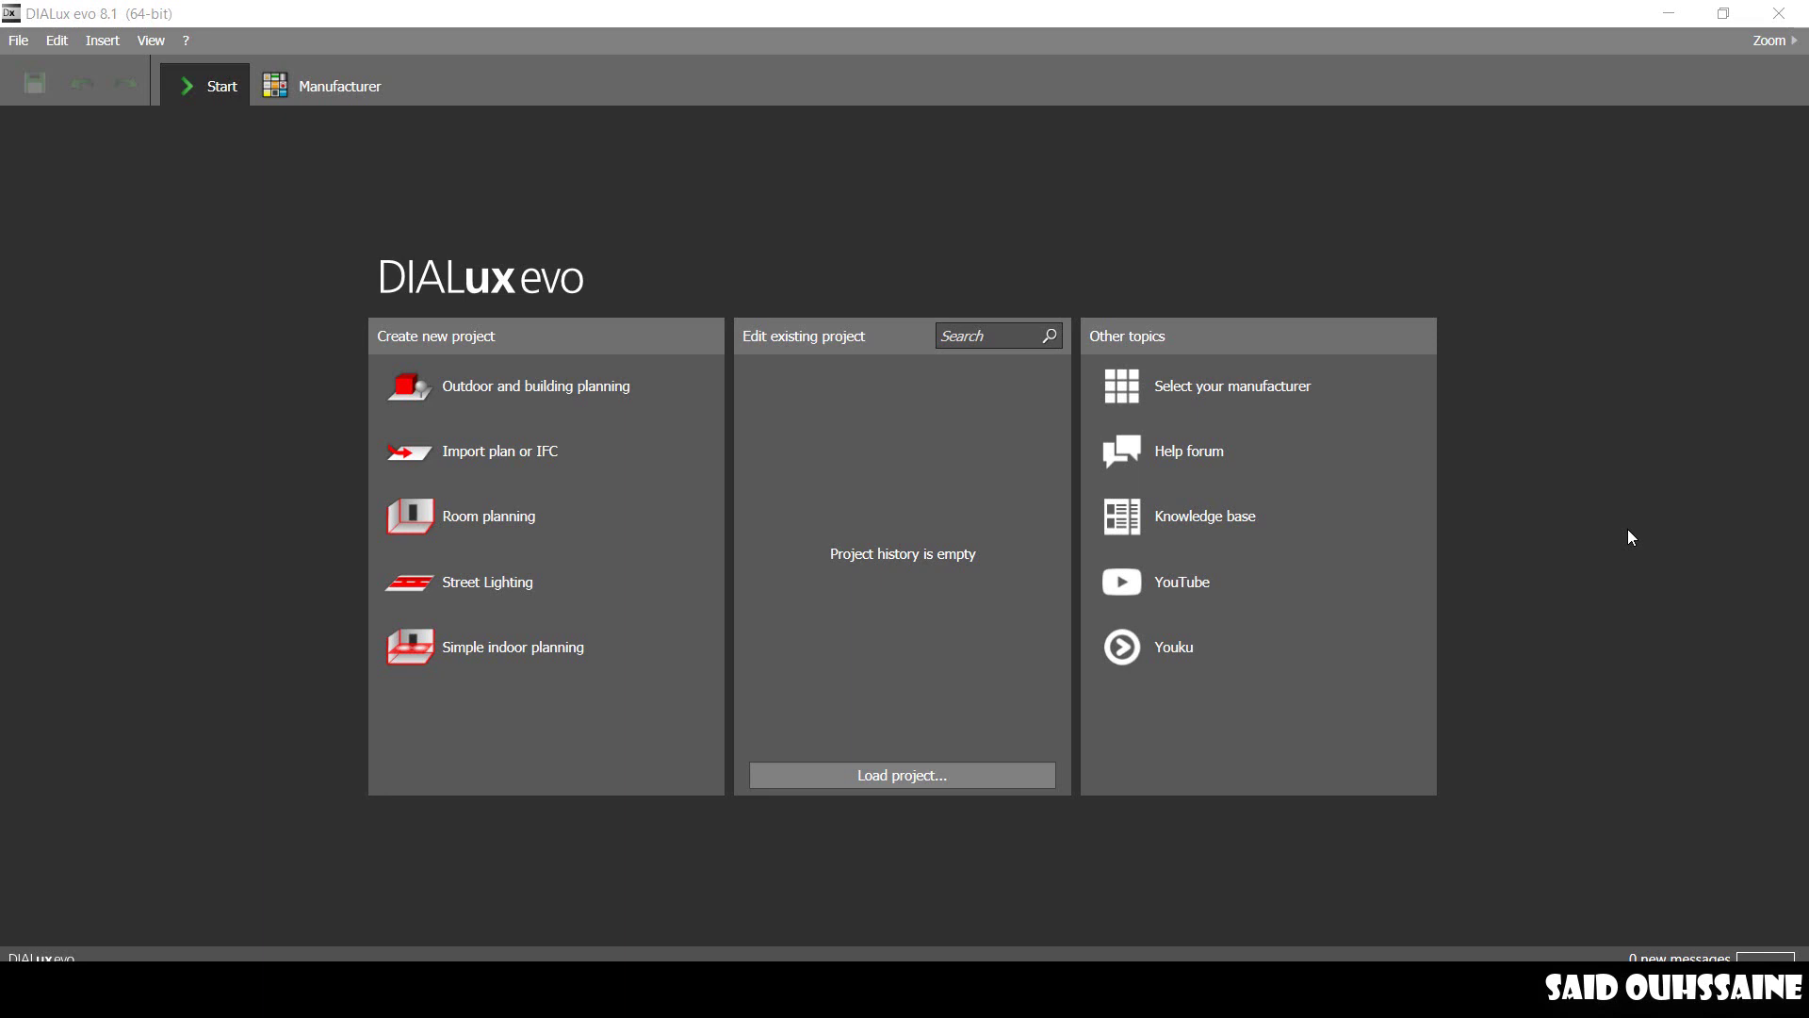
Start a new Outdoor and building planning project from the DIALux evo start page.
{"action": "left_click", "coordinate": [555, 401]}
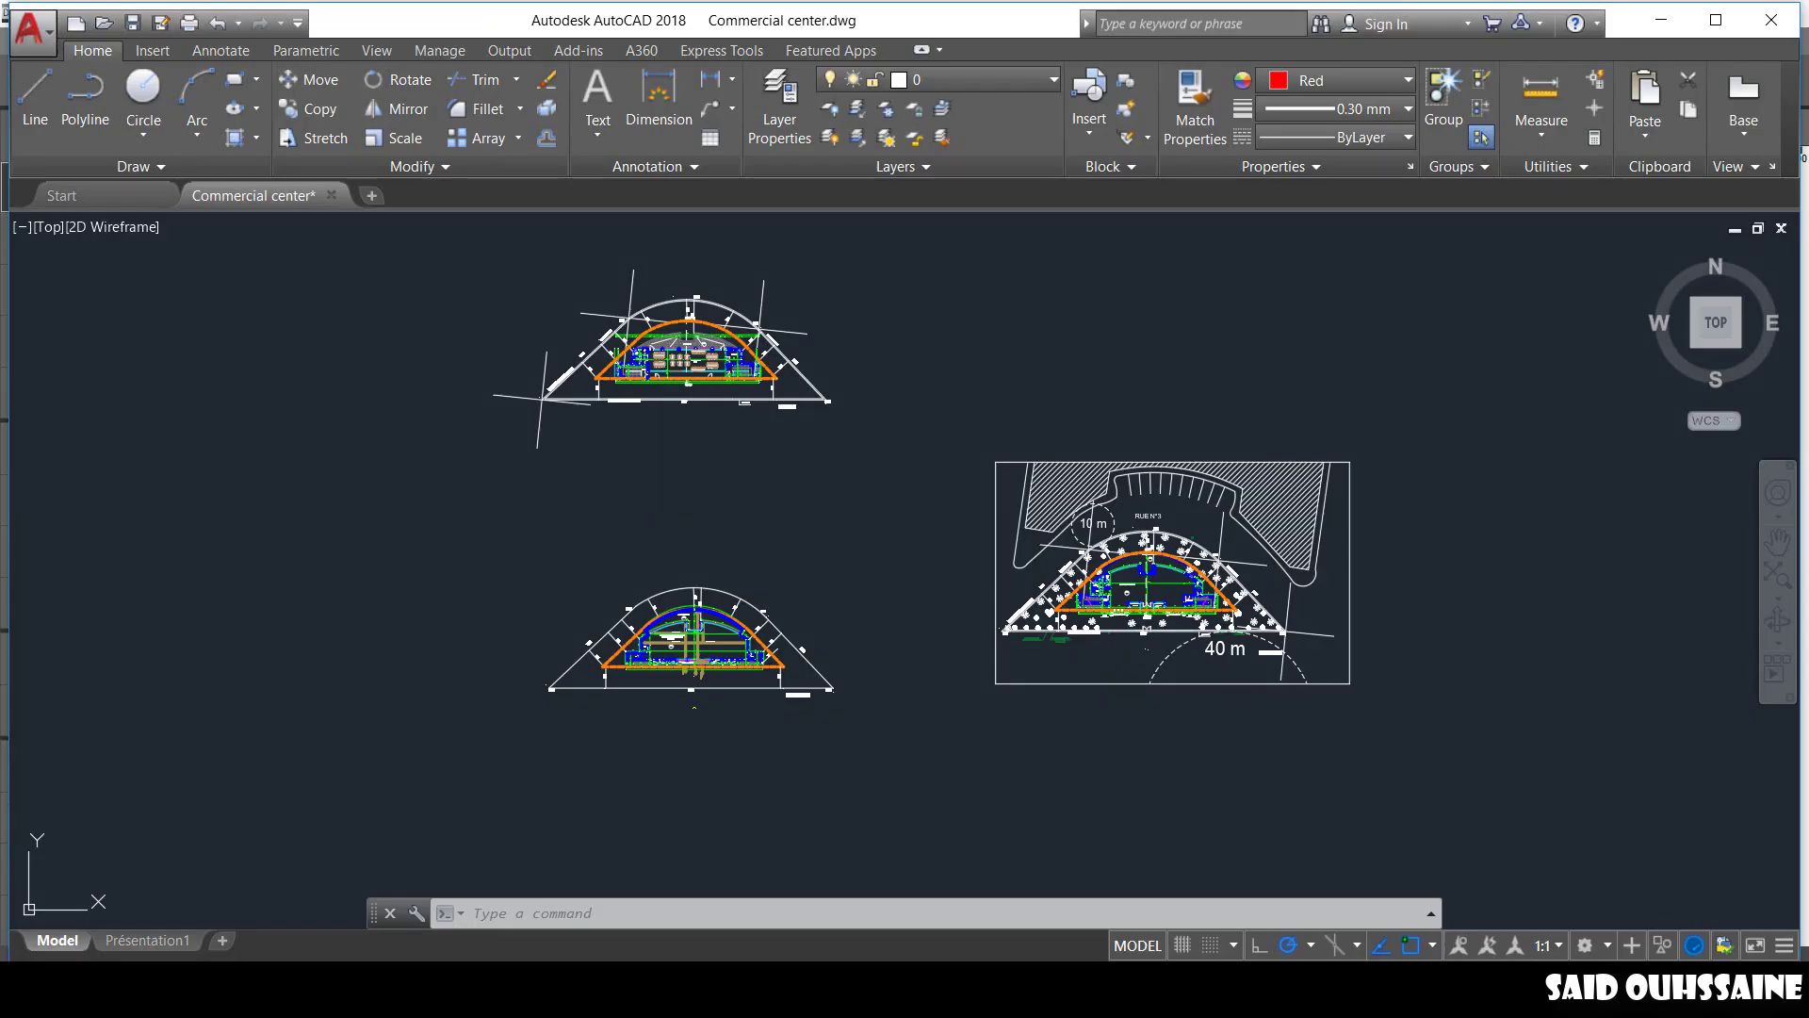
{"action": "mouse_move", "coordinate": [961, 626]}
{"action": "middle_mouse_down"}
{"action": "mouse_move", "coordinate": [925, 680]}
{"action": "mouse_move", "coordinate": [982, 626]}
{"action": "middle_mouse_up"}
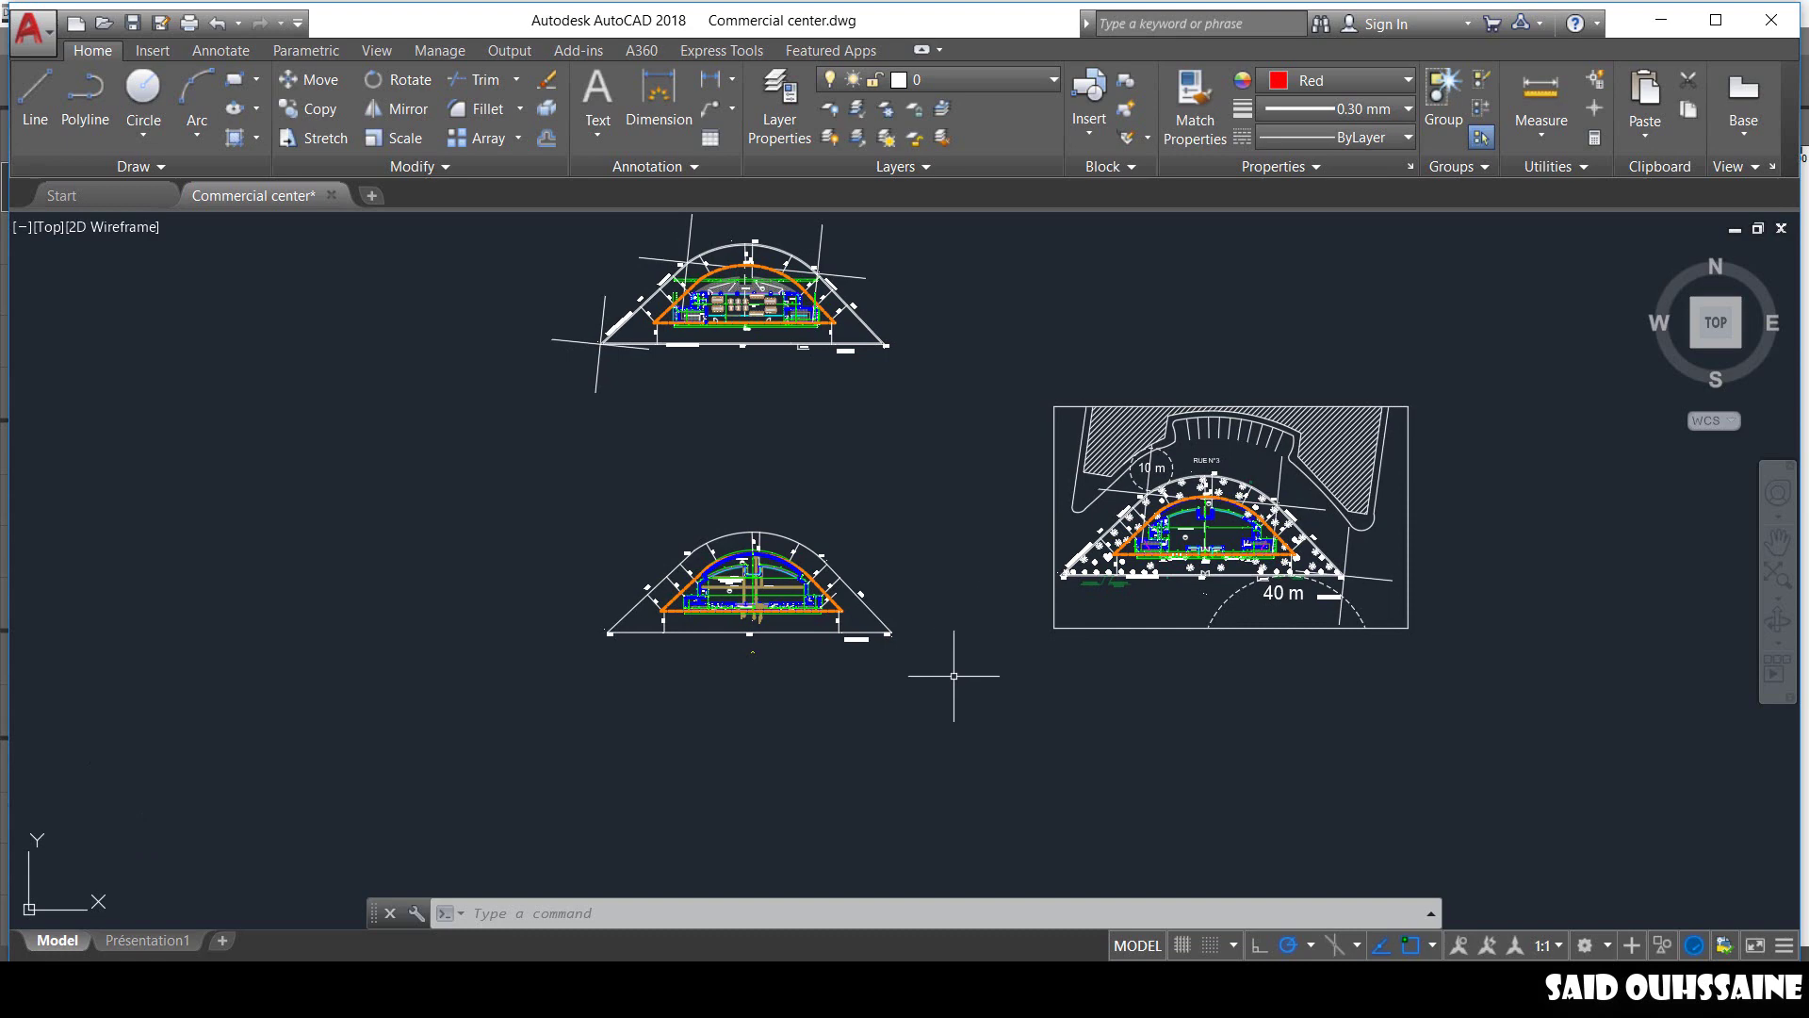
{"action": "middle_click_drag", "start_coordinate": [933, 707], "coordinate": [991, 665]}
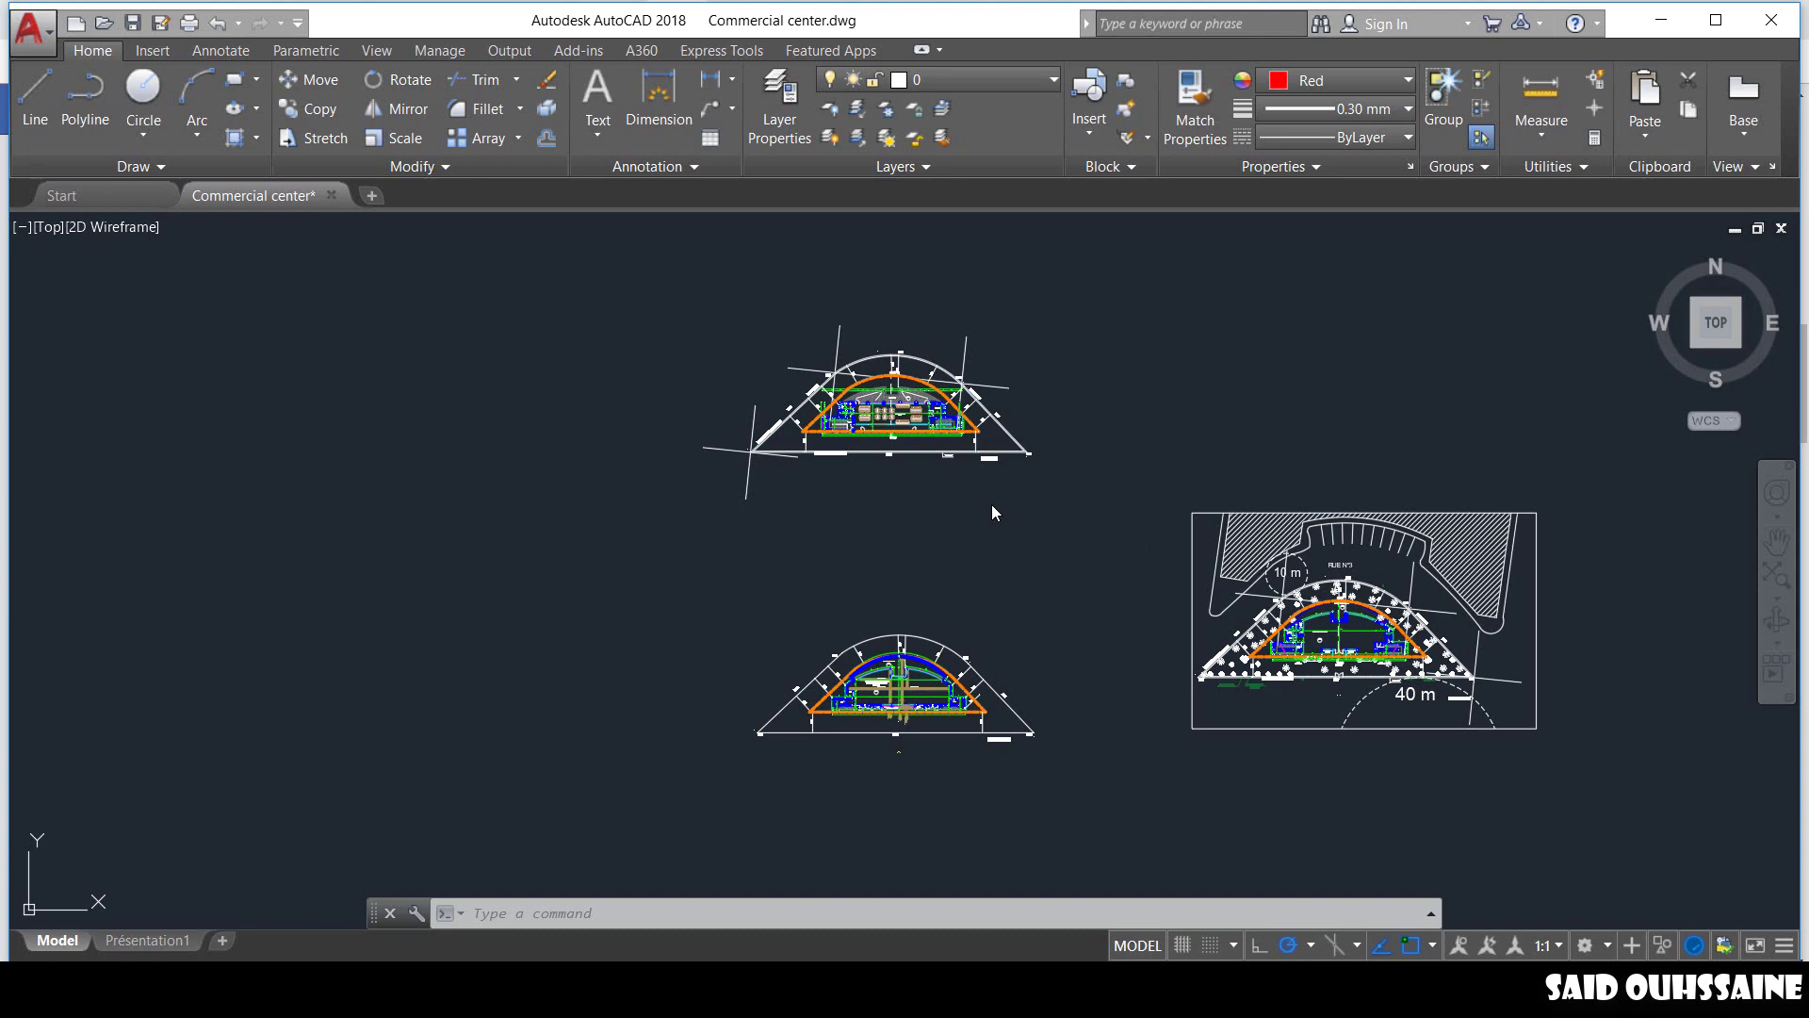
{"action": "middle_click_drag", "start_coordinate": [978, 463], "coordinate": [846, 474]}
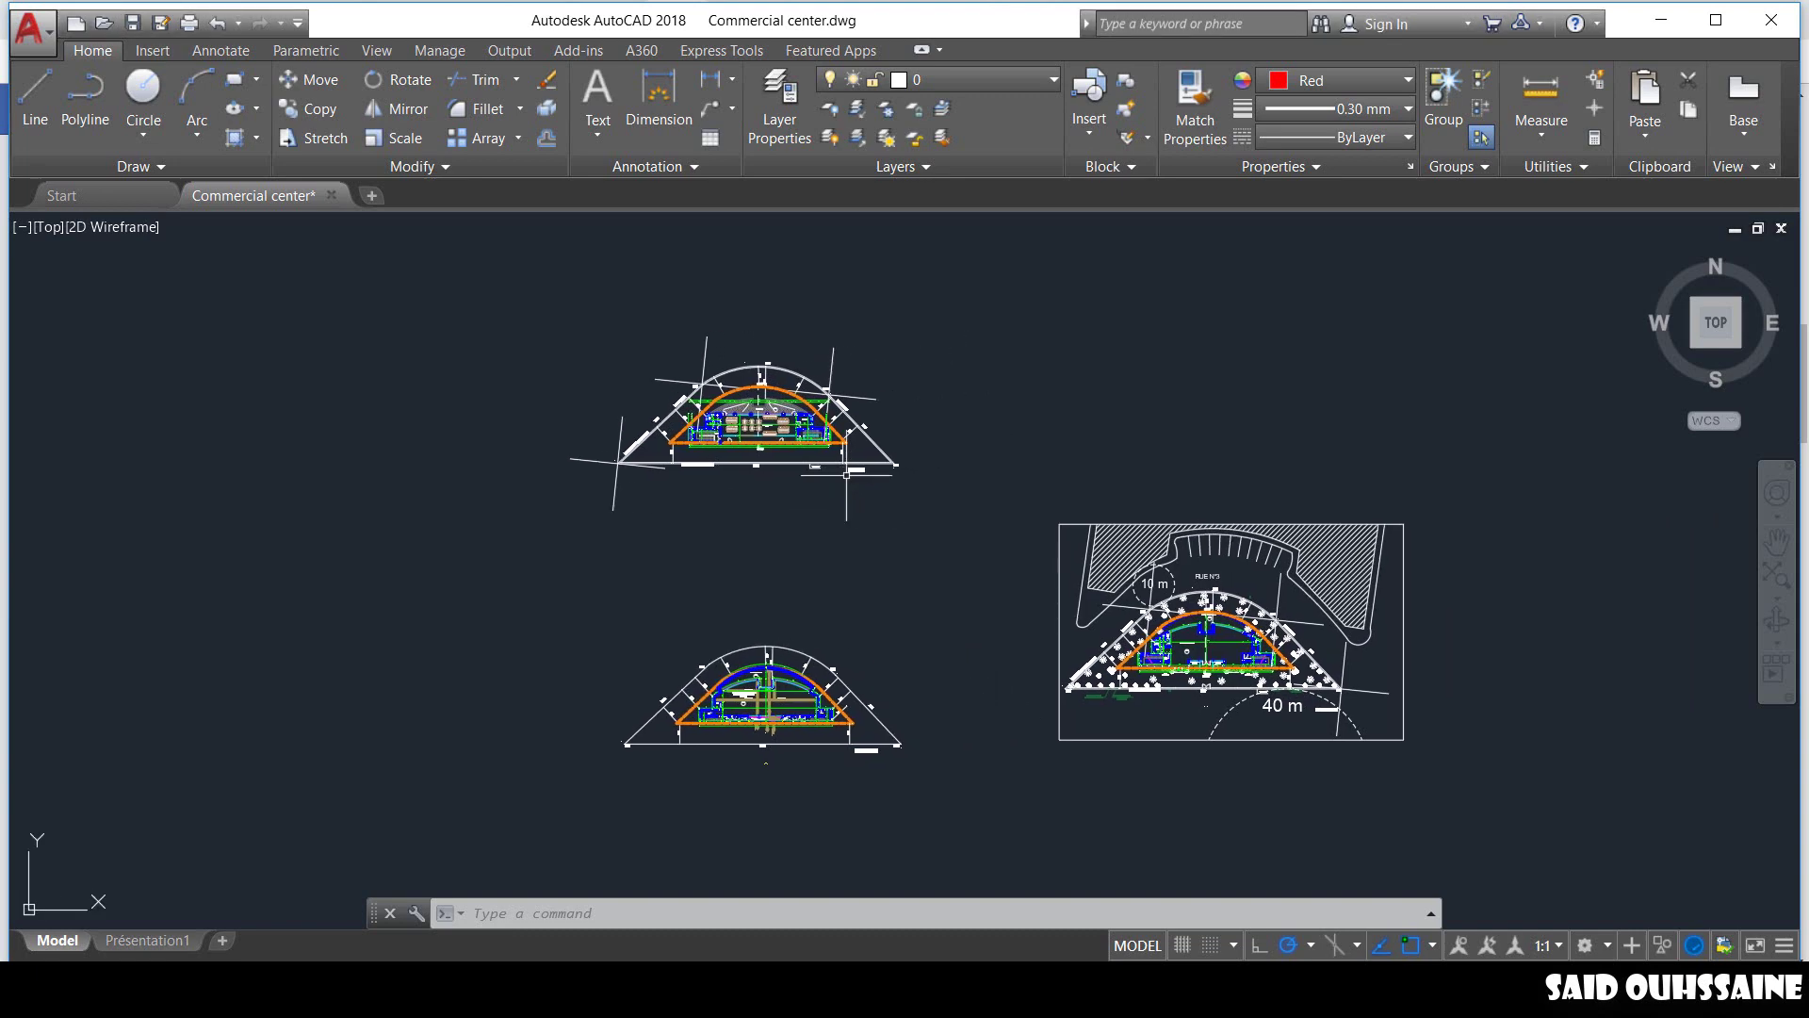
{"action": "scroll", "coordinate": [797, 290], "scroll_direction": "up", "scroll_amount": 2}
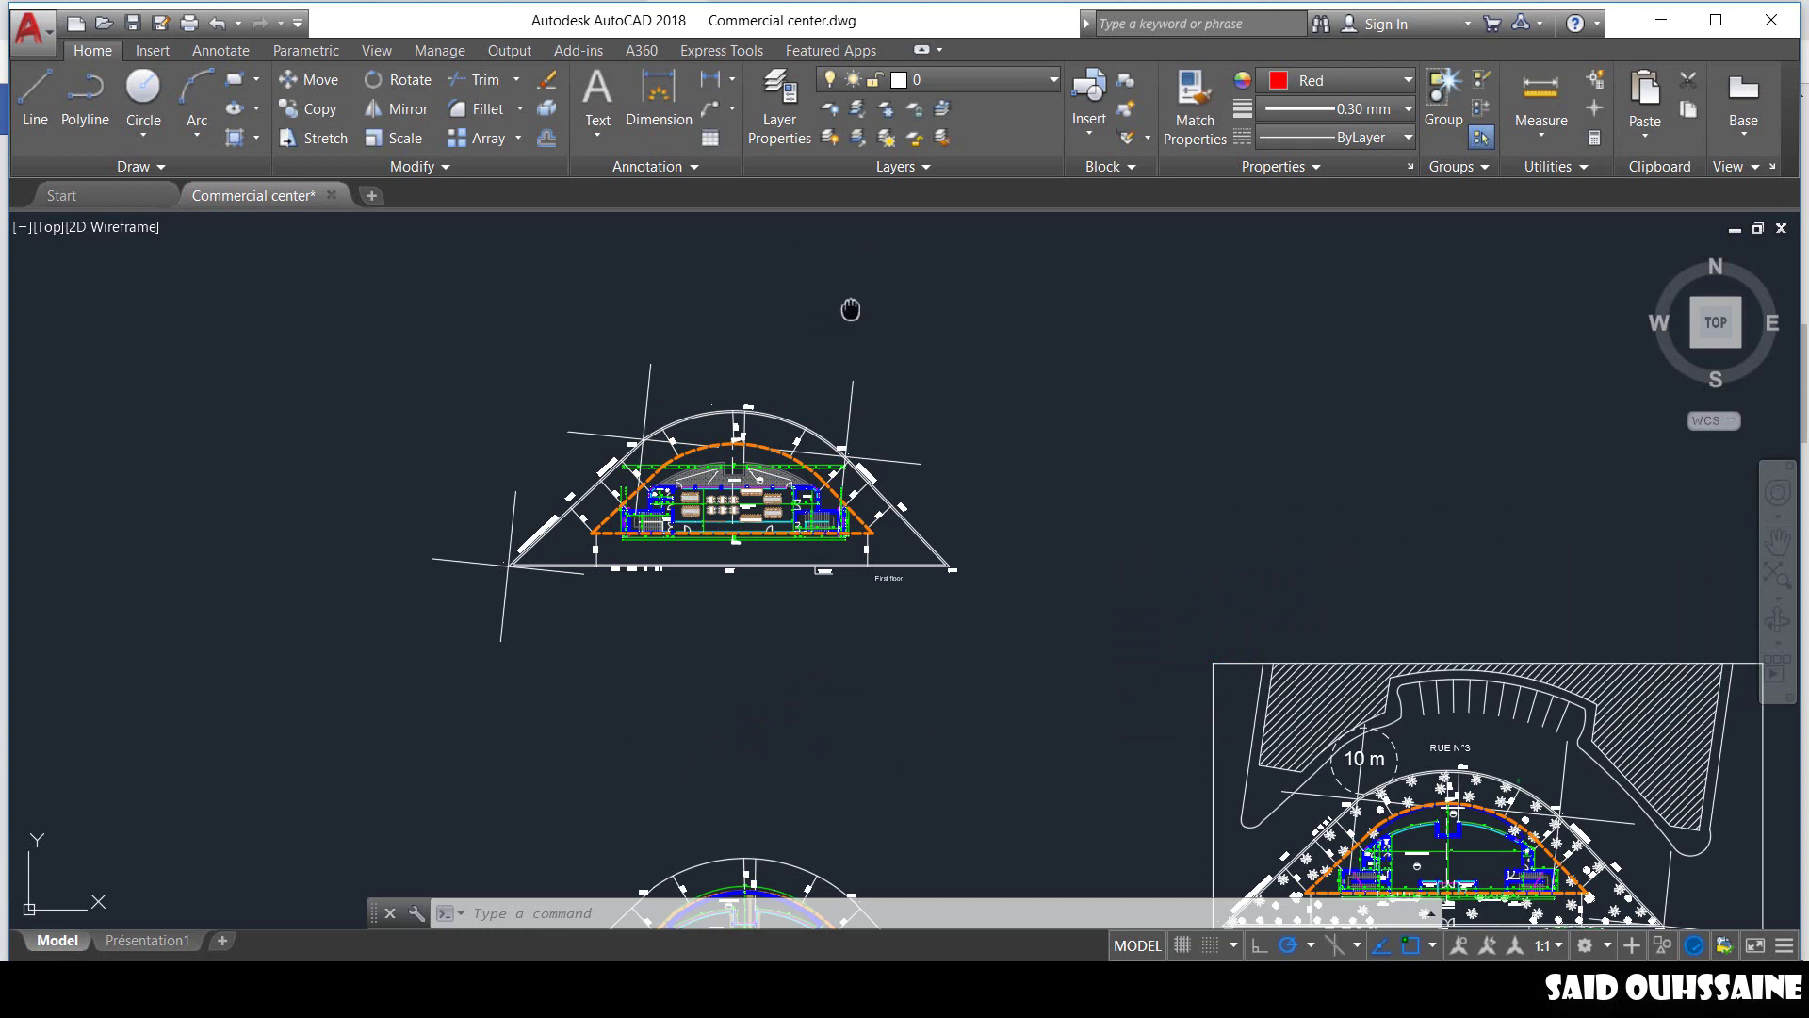
{"action": "middle_click_drag", "start_coordinate": [848, 303], "coordinate": [819, 339]}
In Layer Properties (LA), thaw, unlock and turn on all 103 layers, then close the palette.
{"action": "type", "text": "la"}
{"action": "key", "text": "Return"}
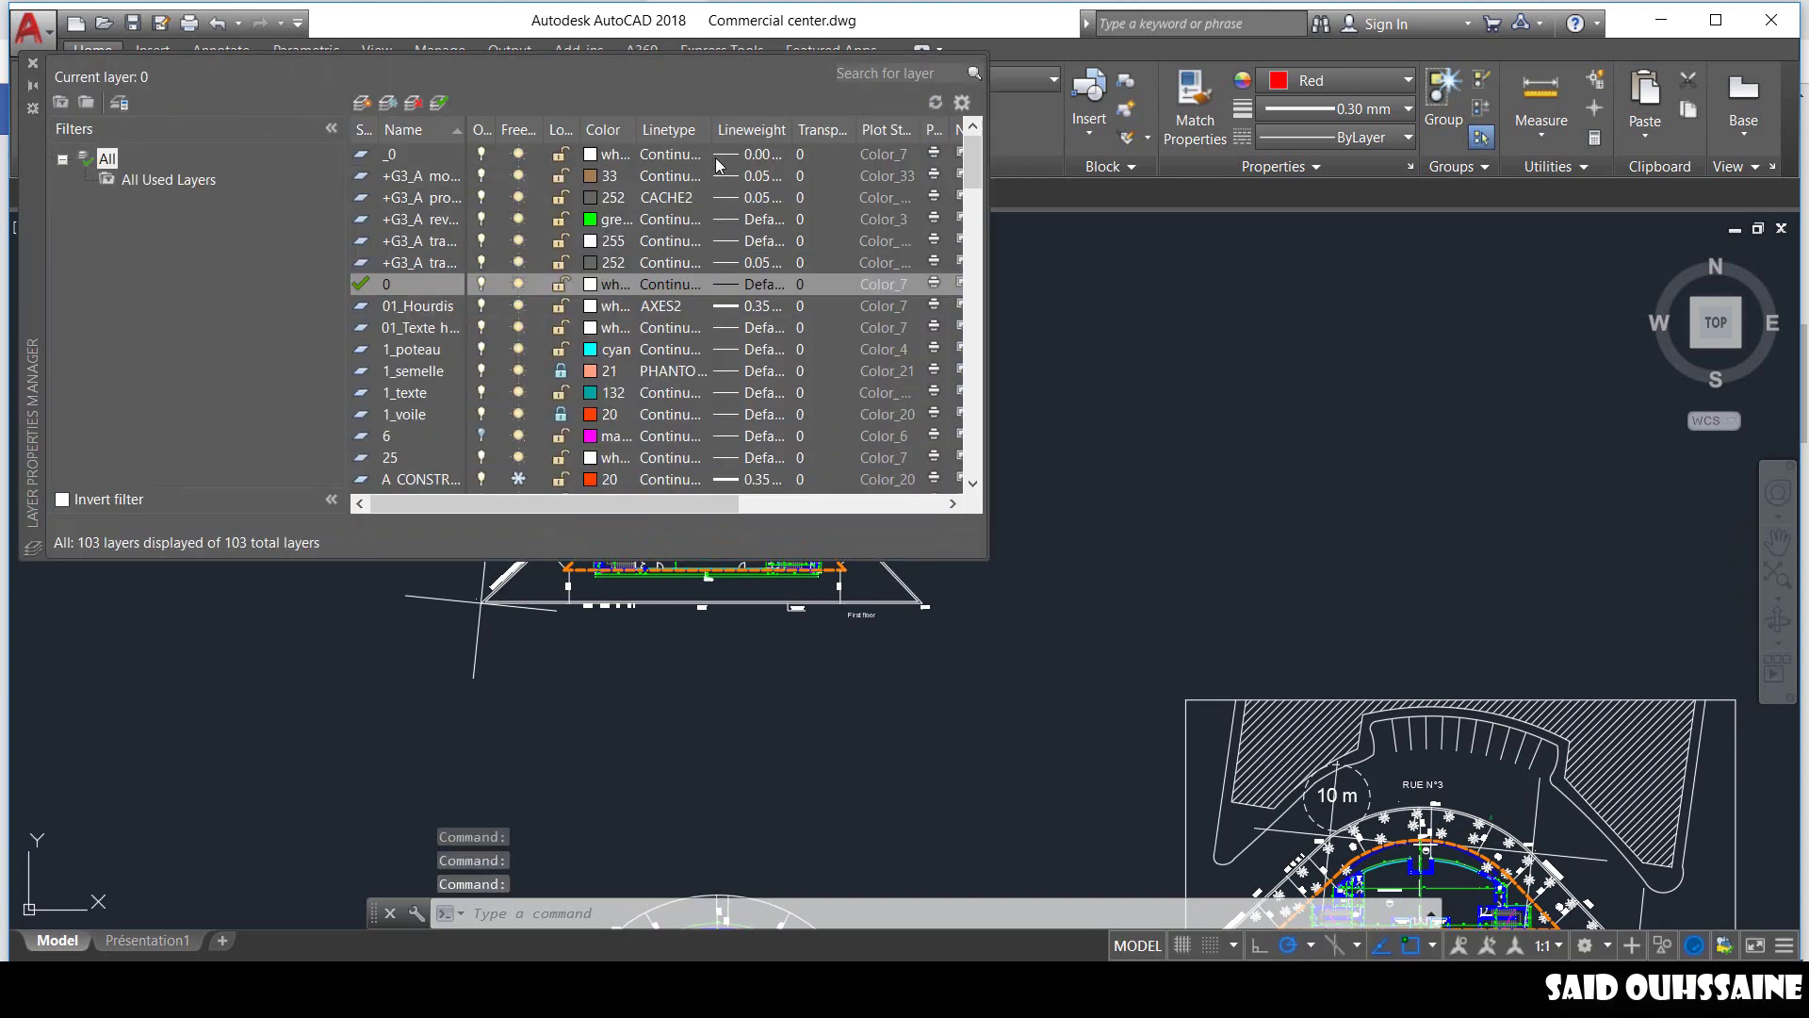
{"action": "left_click", "coordinate": [530, 330]}
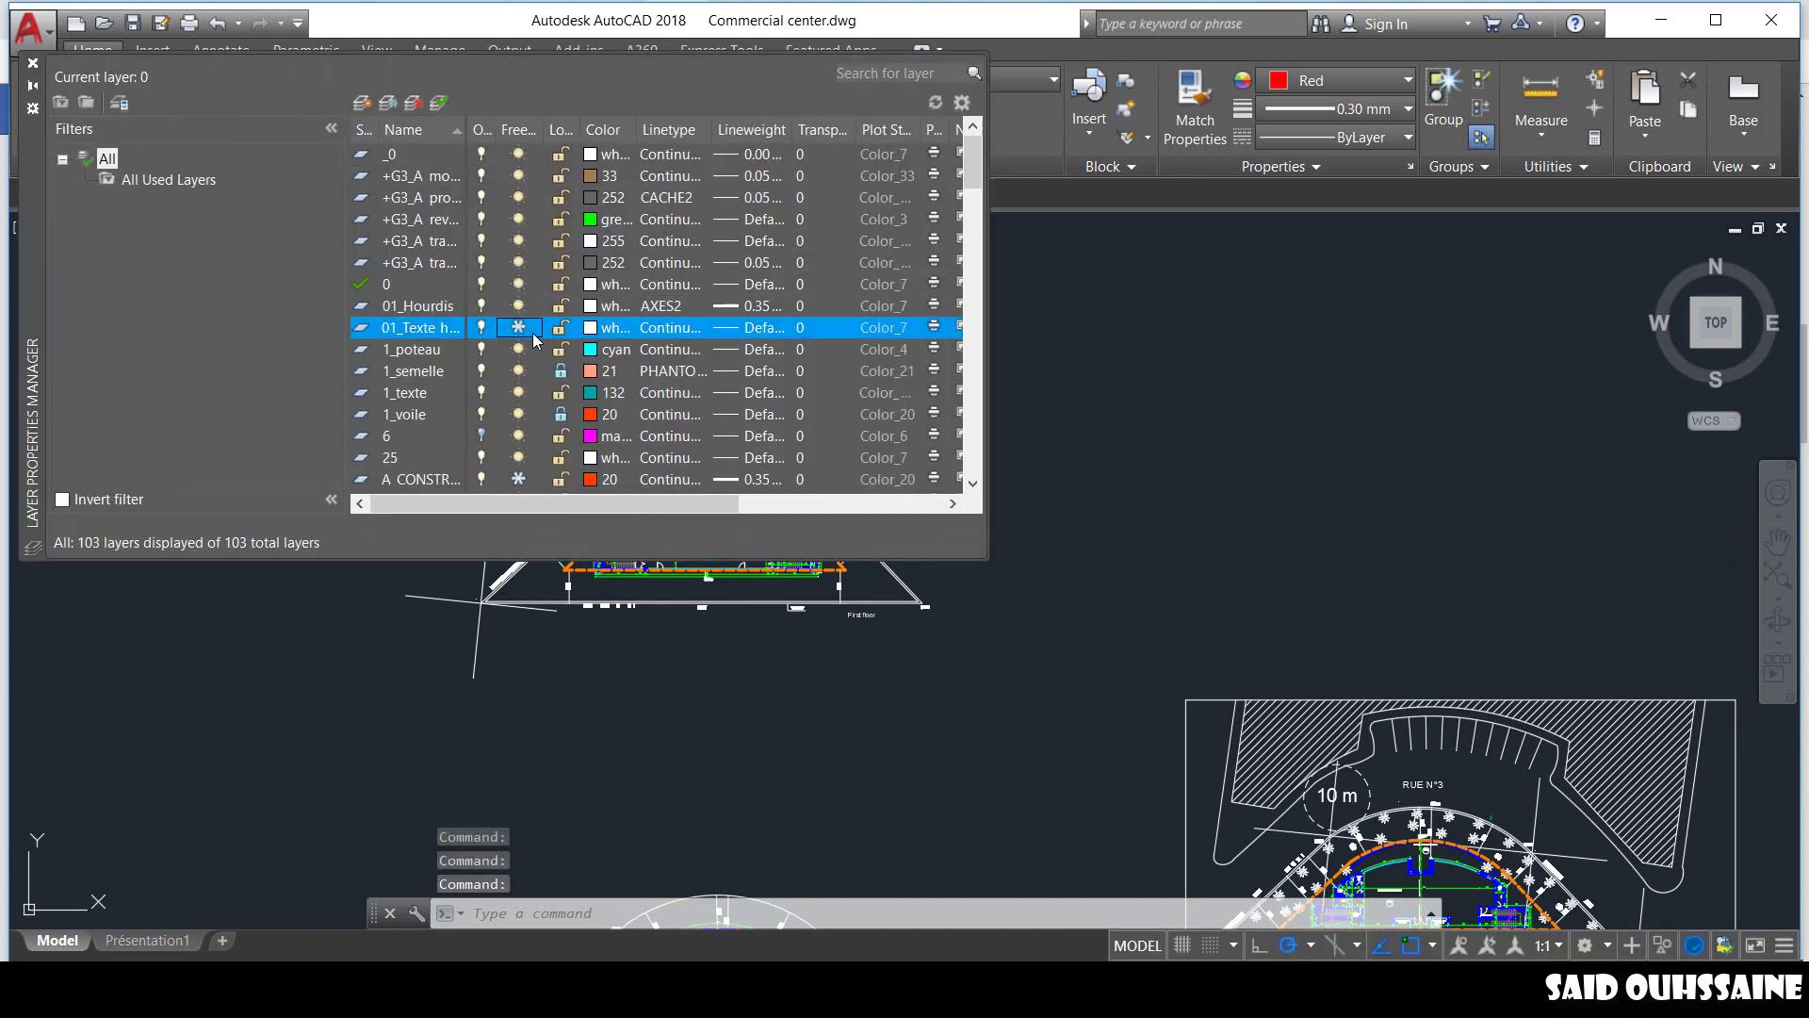
{"action": "key", "text": "ctrl+a"}
{"action": "left_click", "coordinate": [533, 334]}
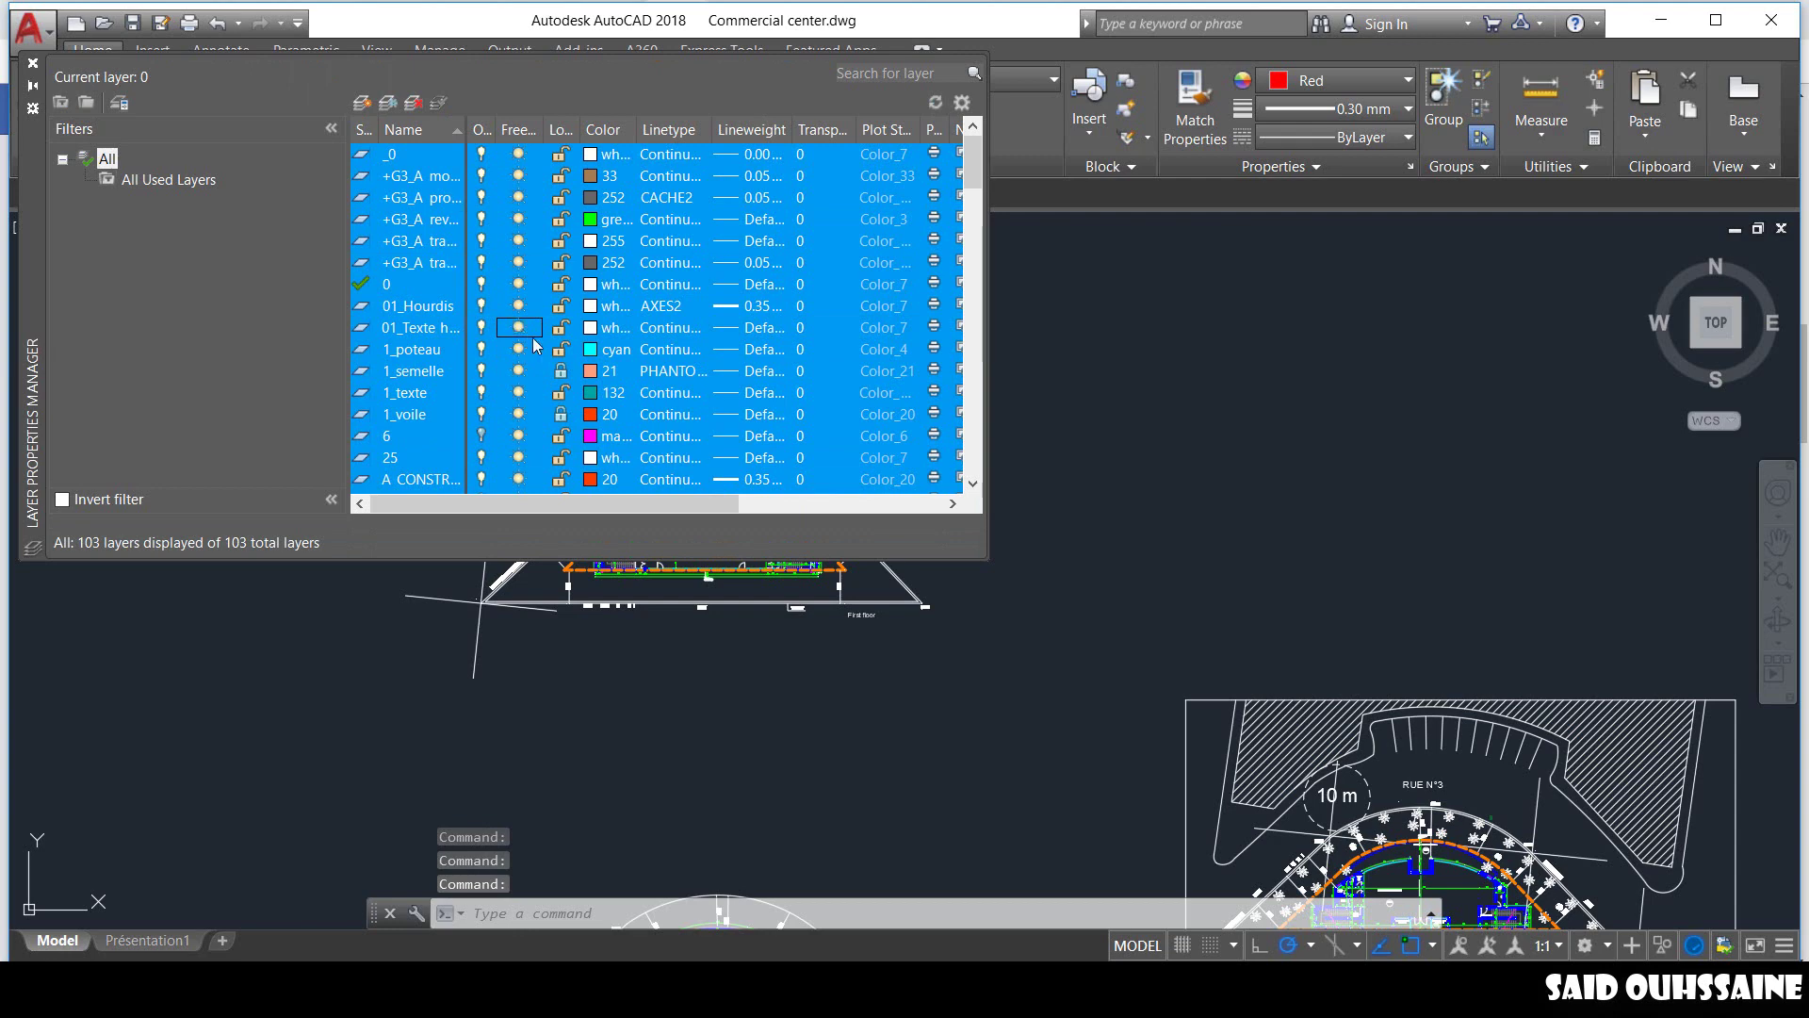
{"action": "left_click", "coordinate": [561, 370]}
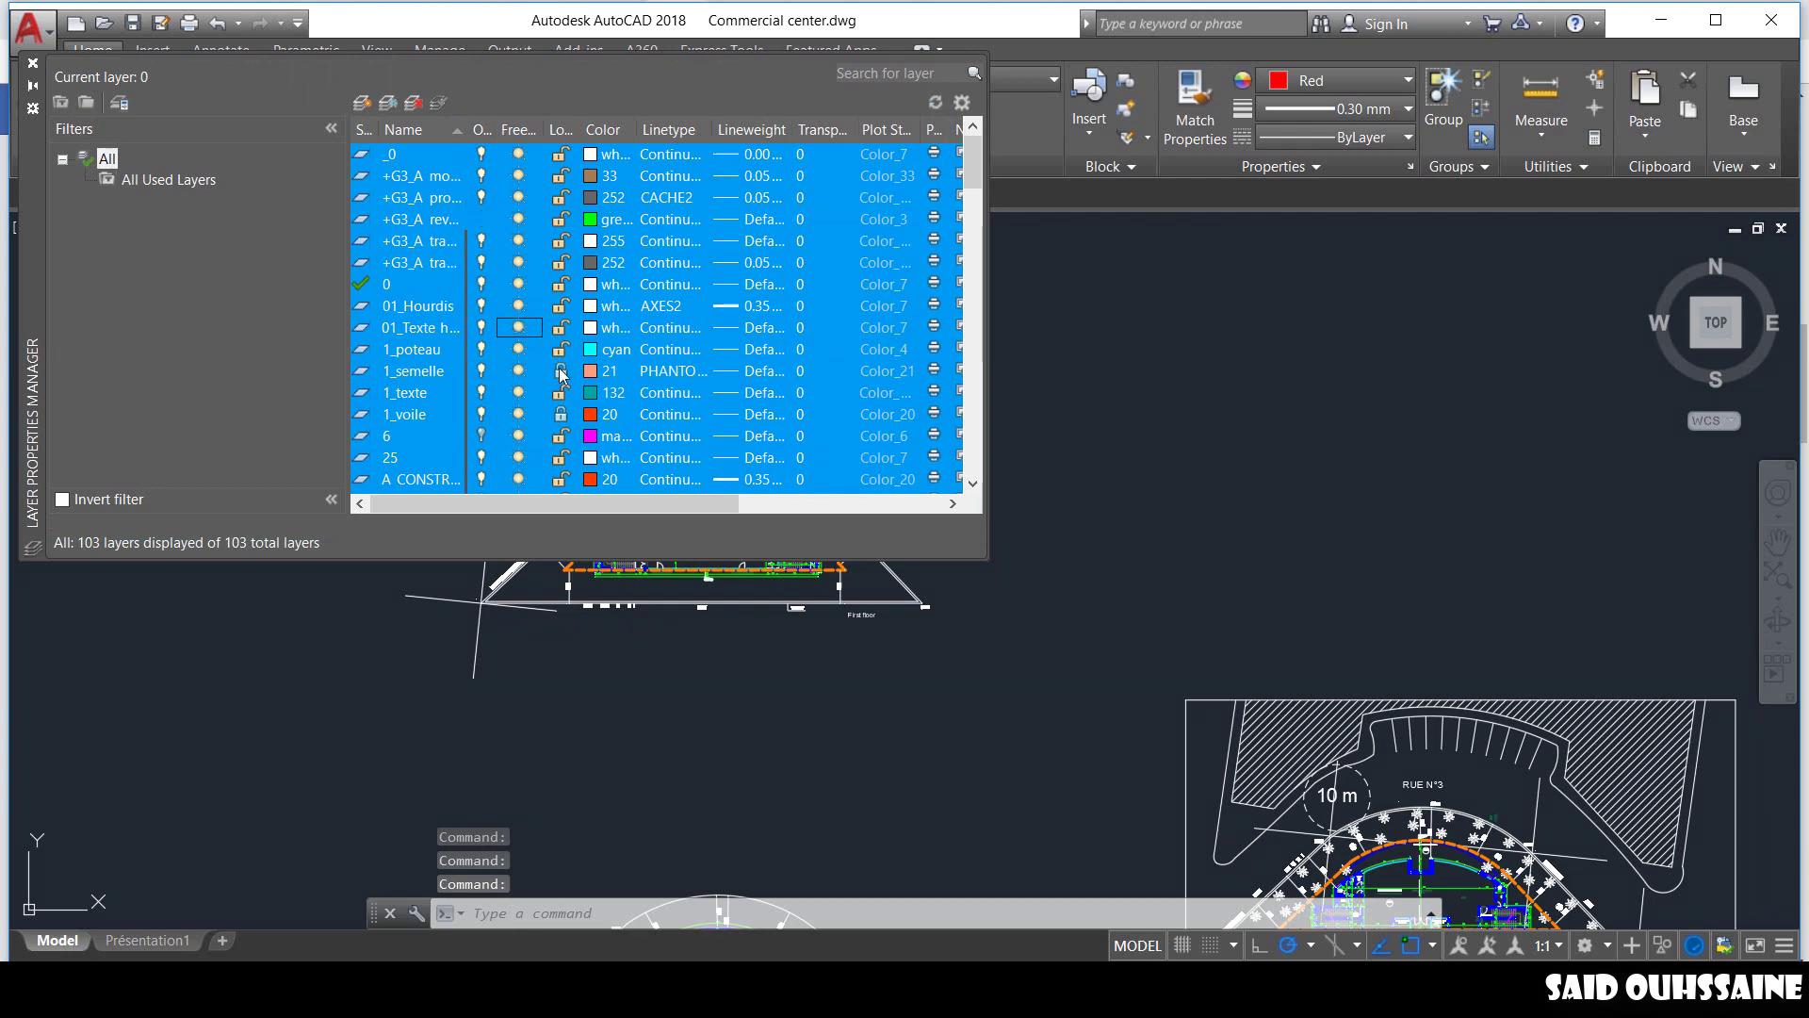
{"action": "left_click", "coordinate": [483, 436]}
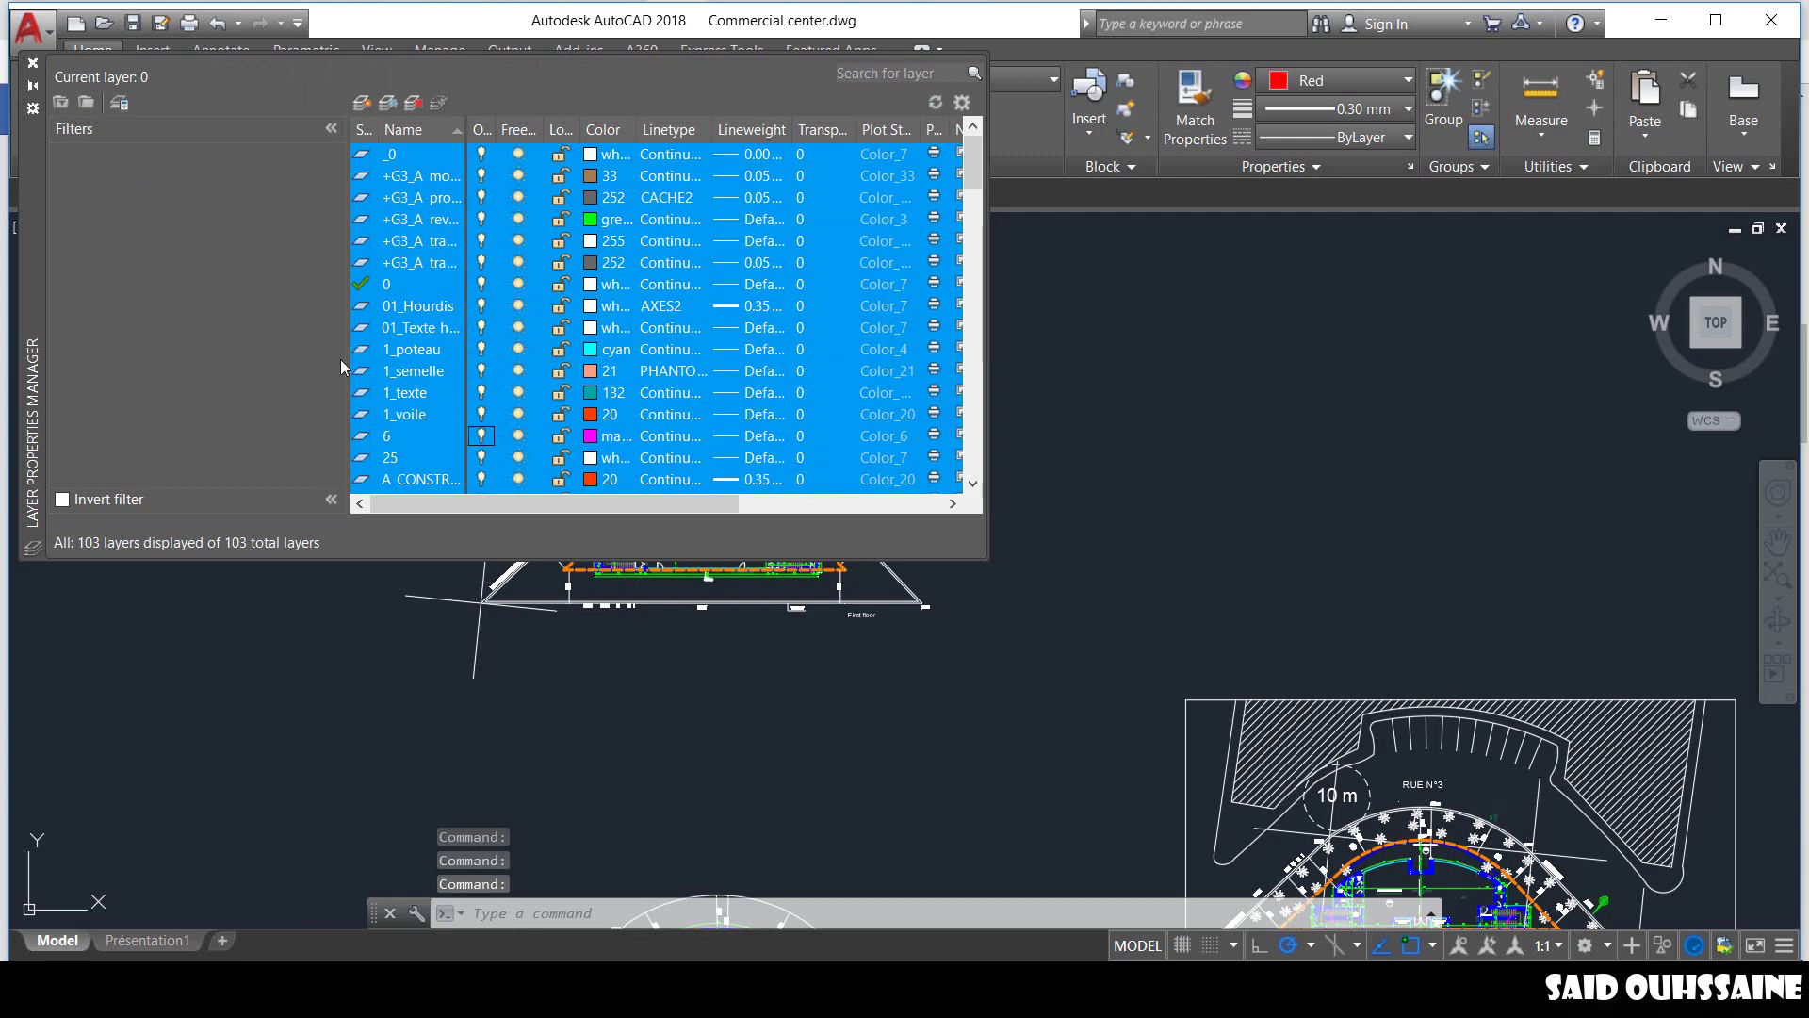
{"action": "left_click", "coordinate": [33, 64]}
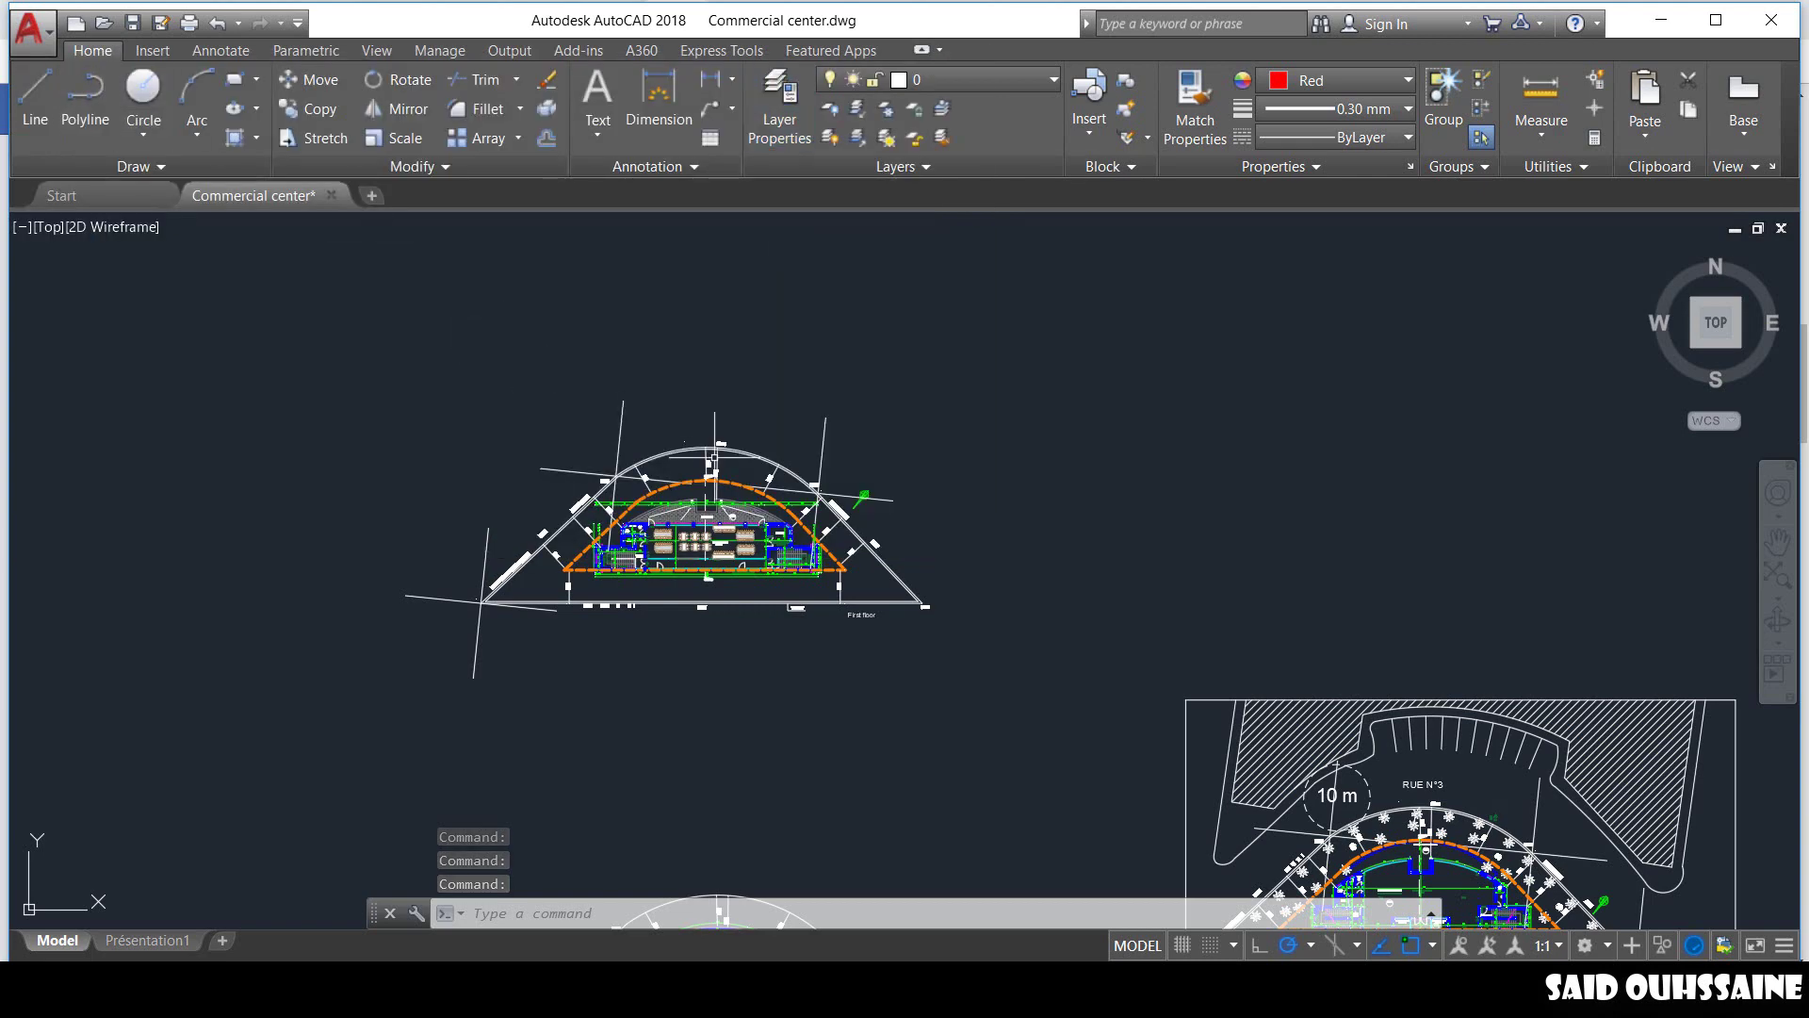
Detach the unreferenced file references such as 1, 10 and 11233 from the External References palette.
{"action": "middle_click_drag", "start_coordinate": [953, 524], "coordinate": [860, 443]}
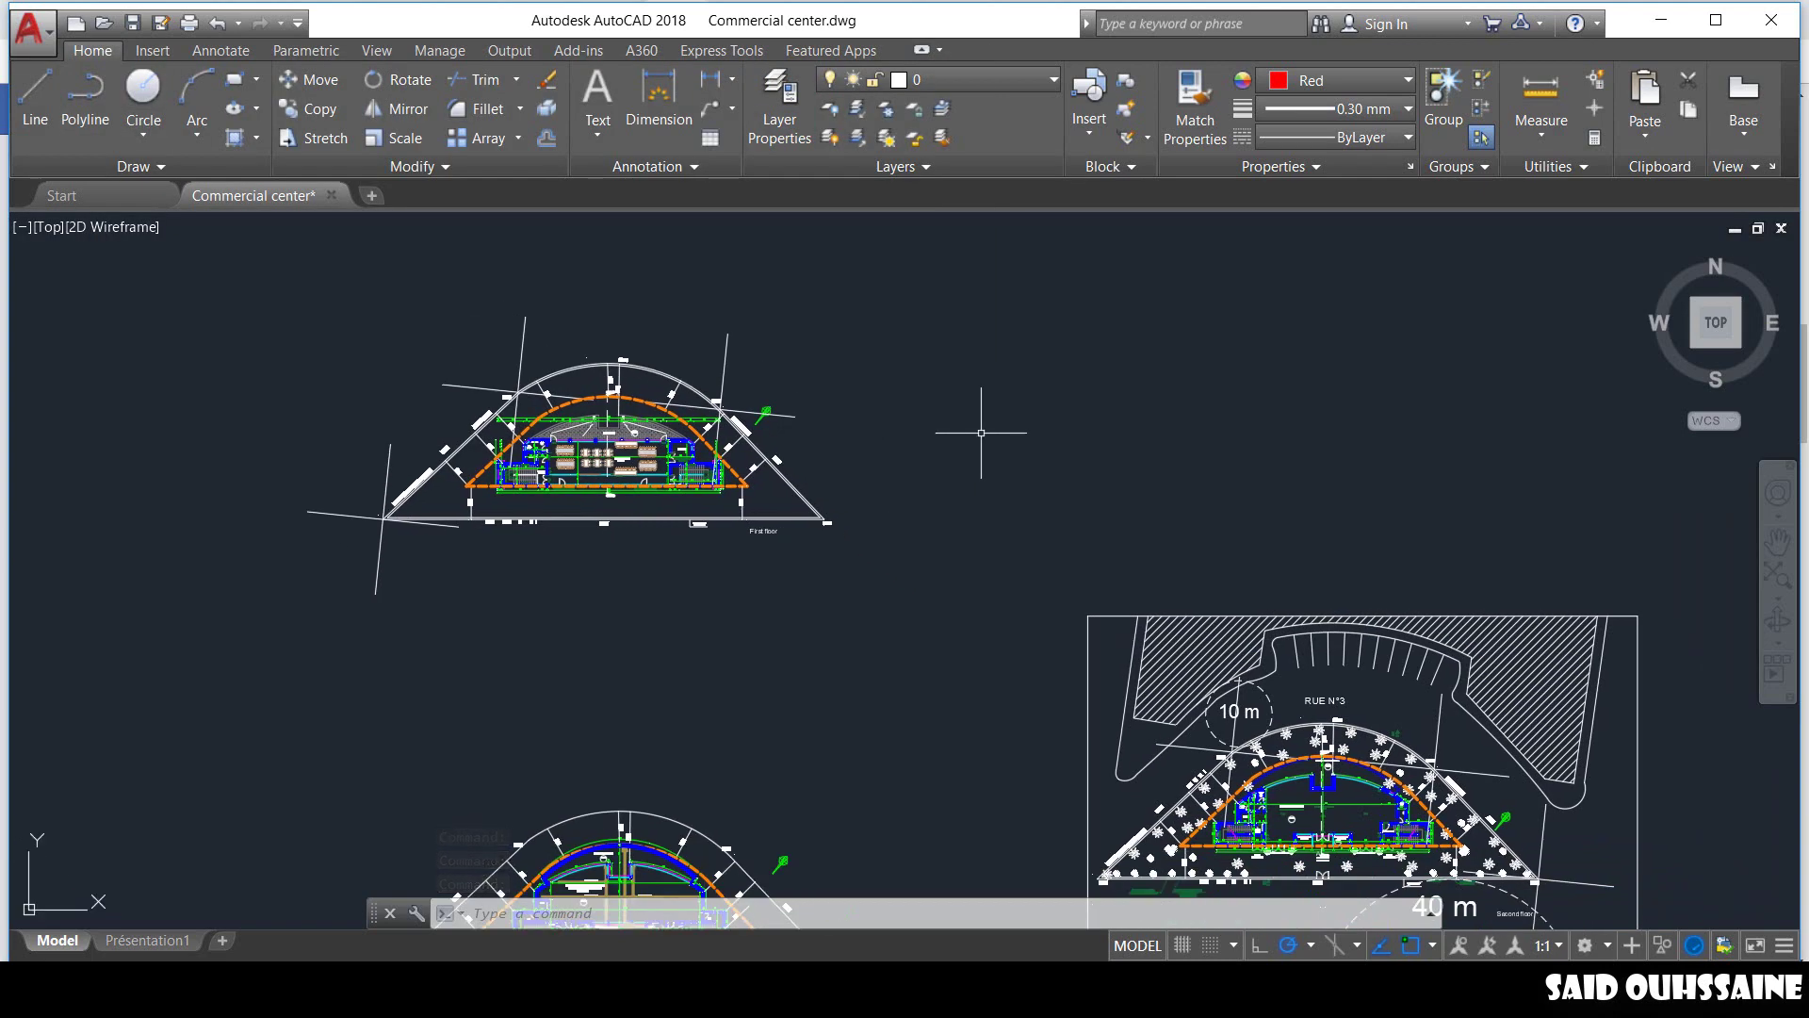
{"action": "type", "text": "X"}
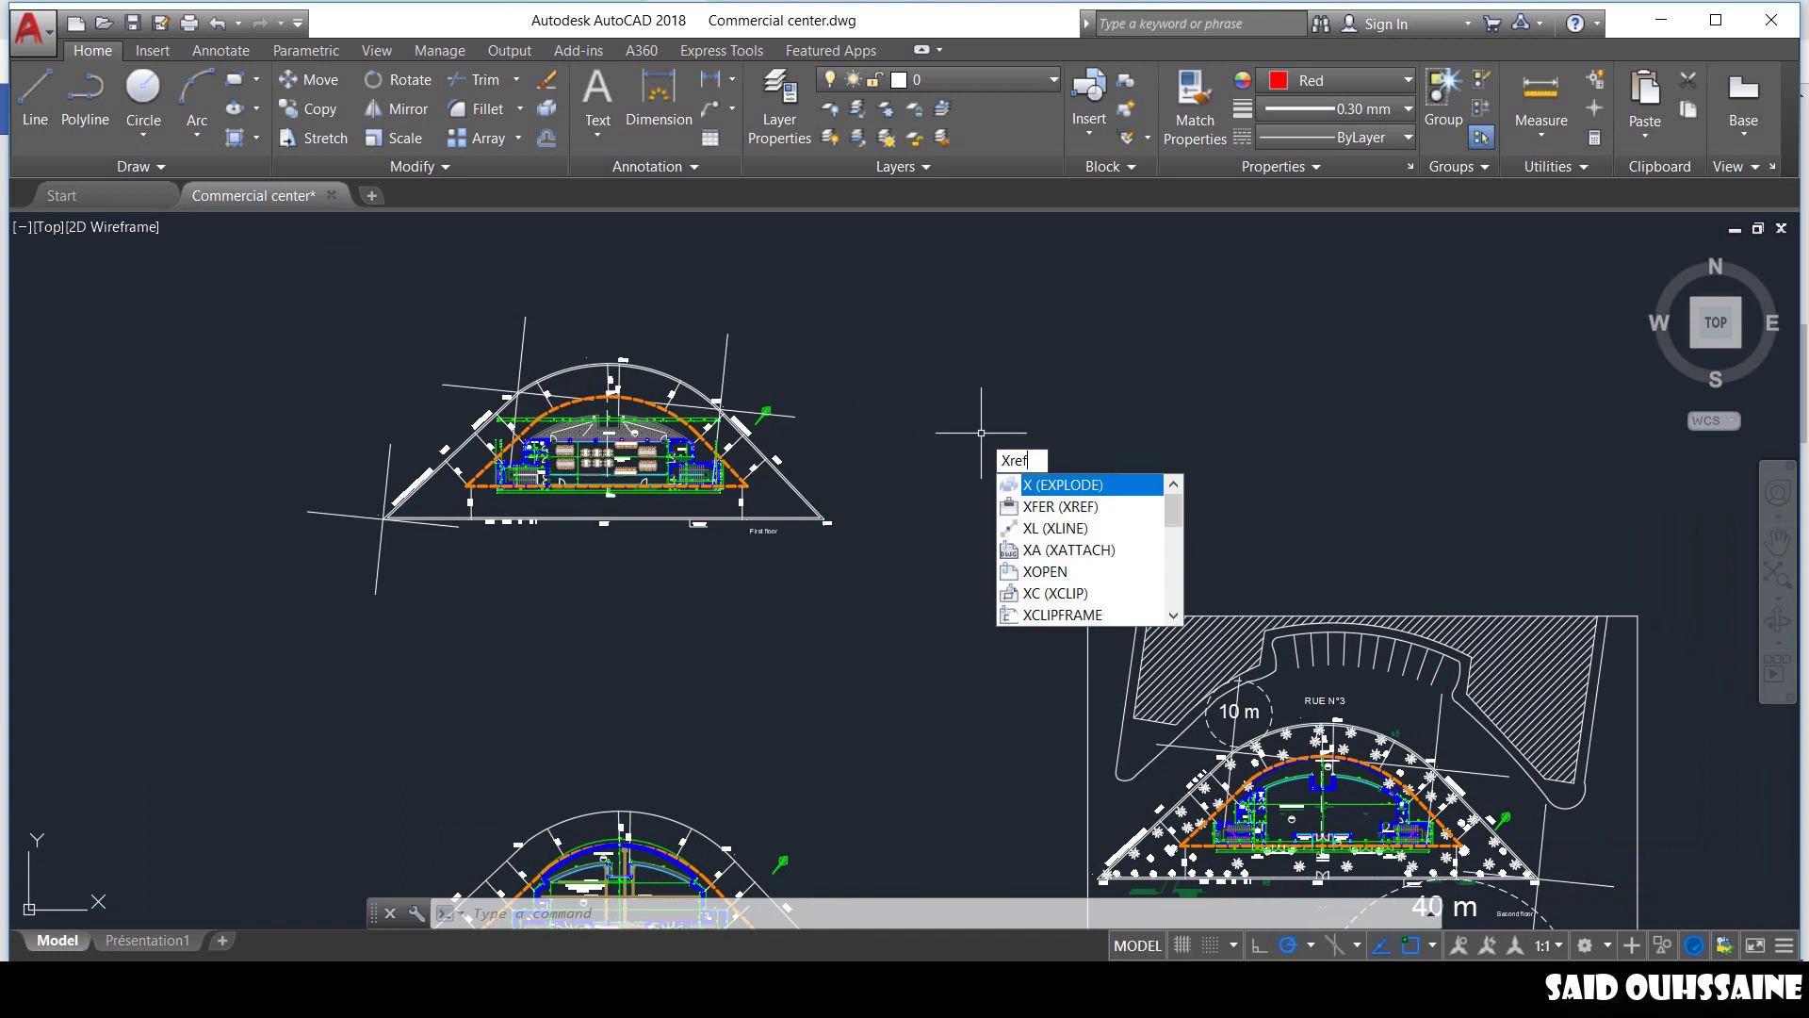
{"action": "type", "text": "ref"}
{"action": "key", "text": "Return"}
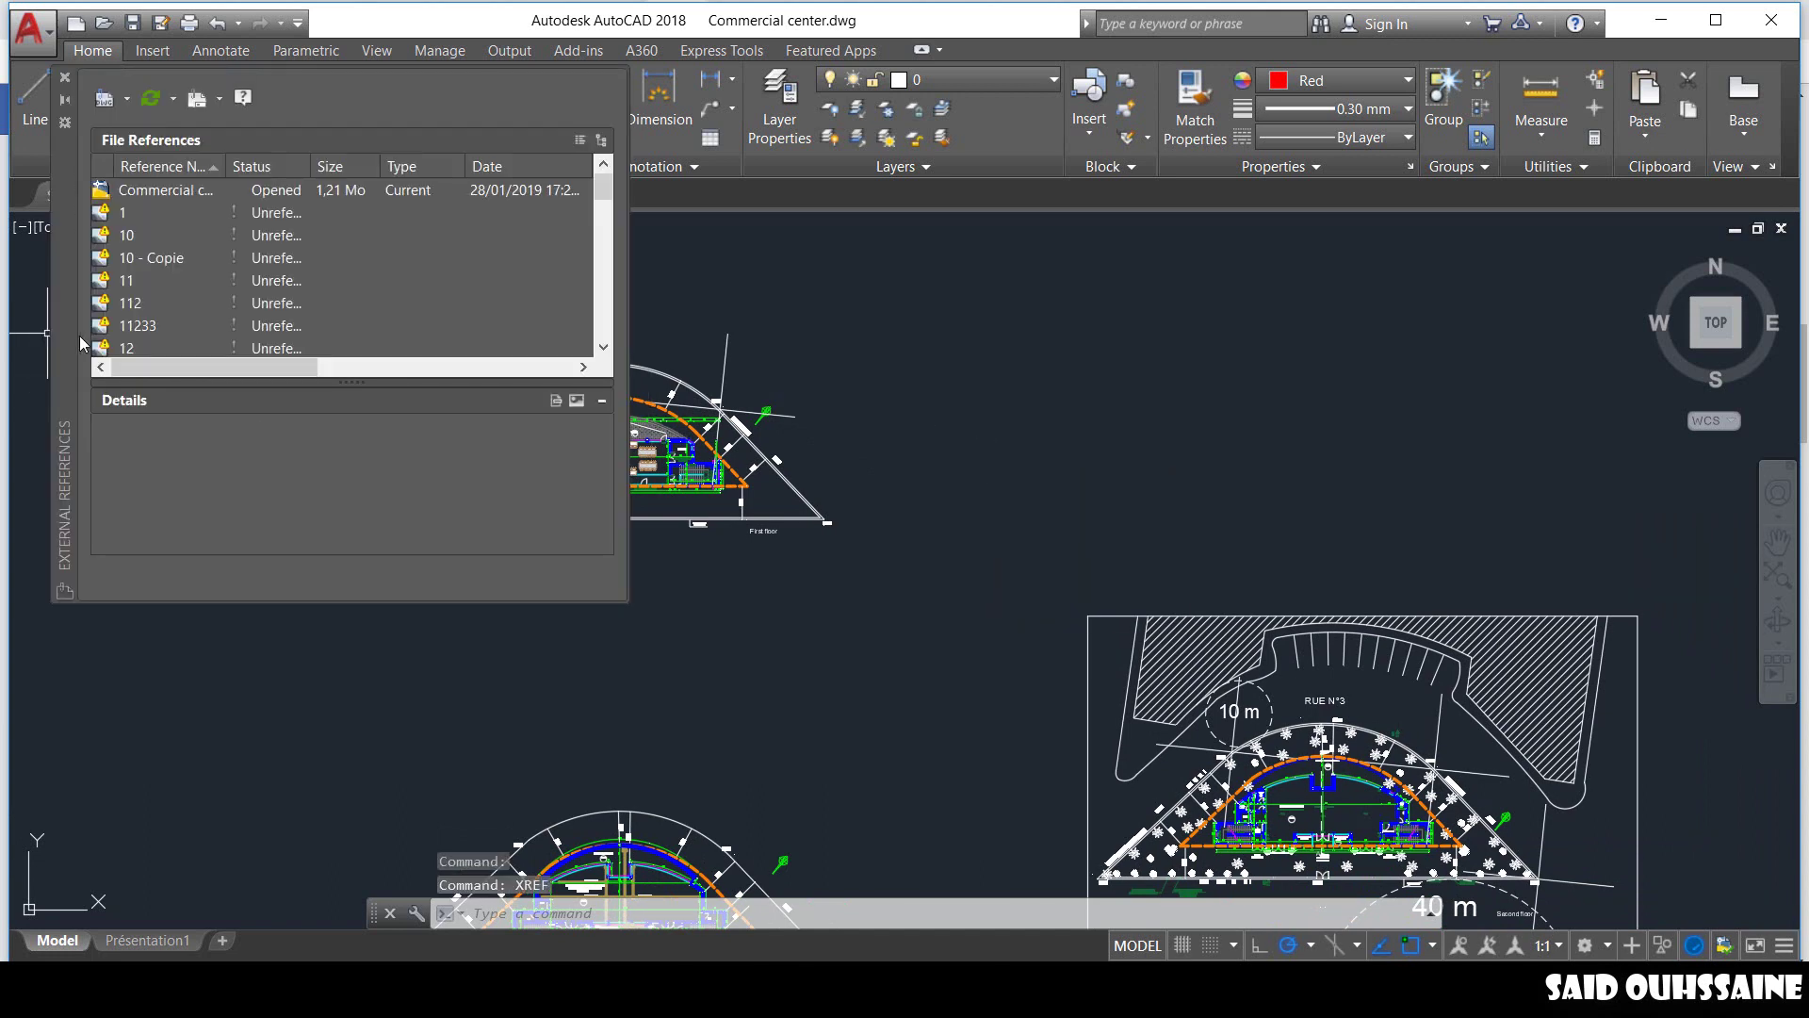
{"action": "scroll", "coordinate": [358, 329], "scroll_direction": "down", "scroll_amount": 10}
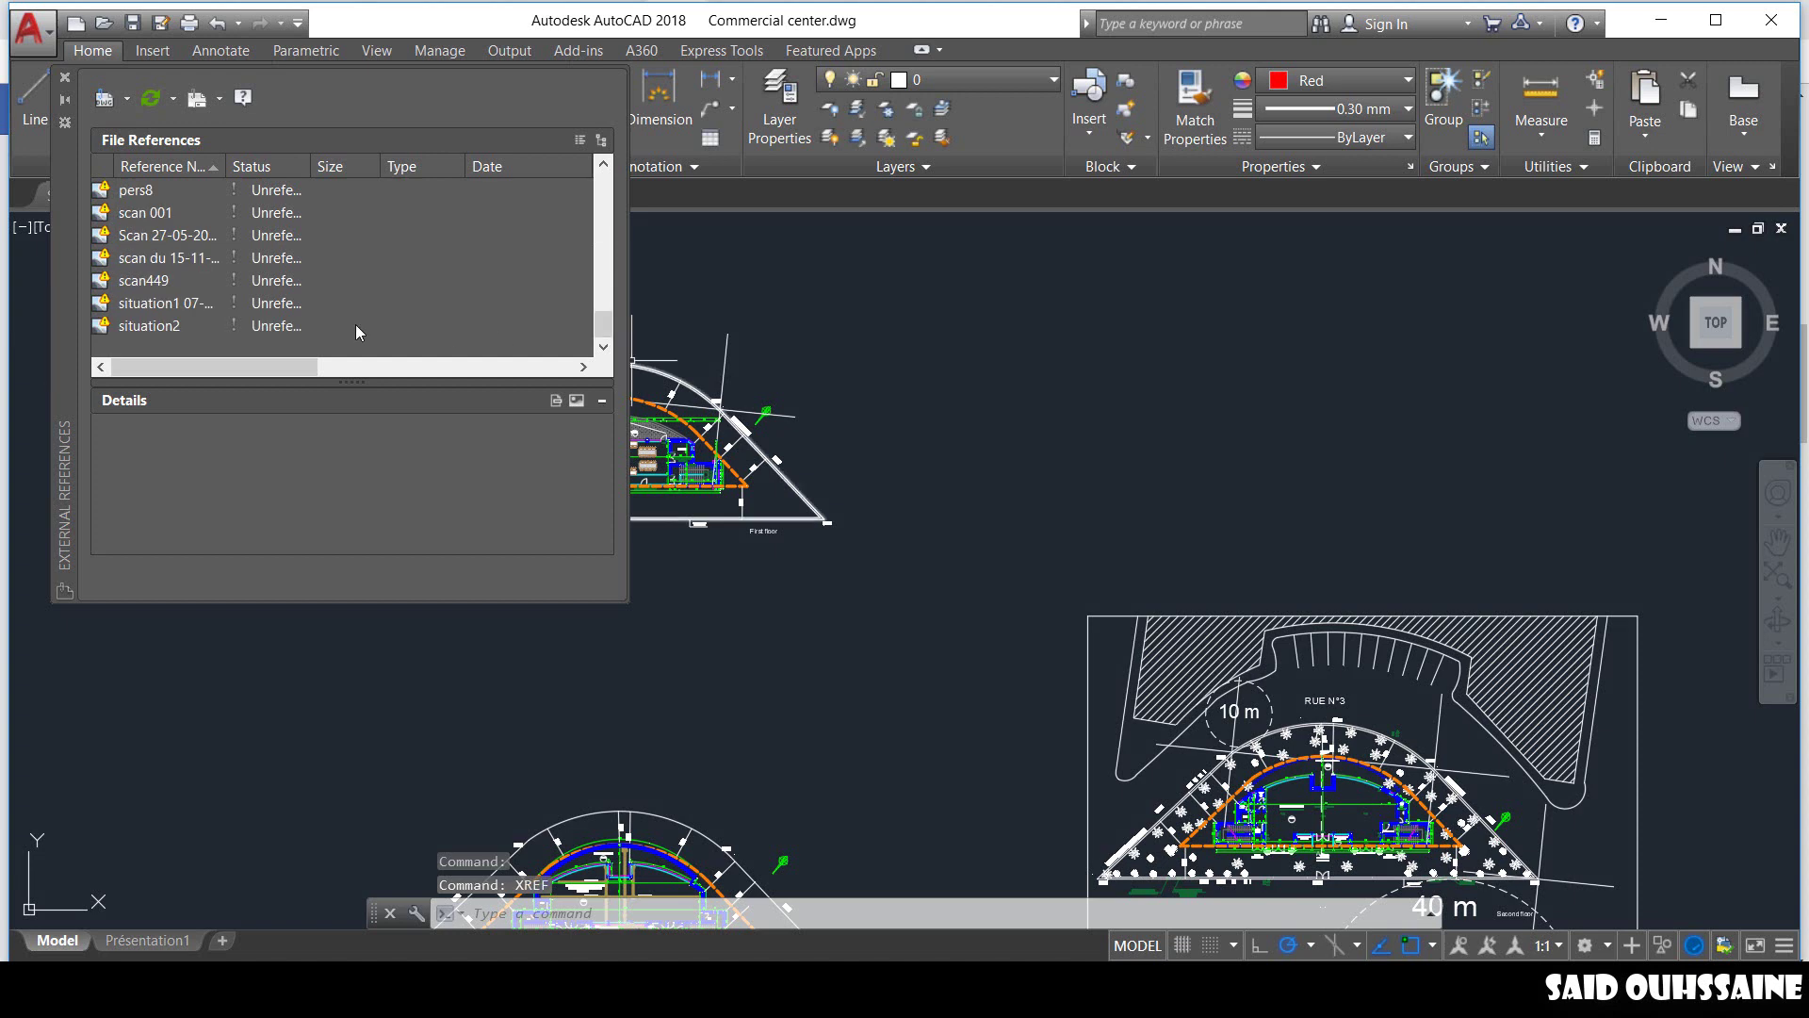
{"action": "left_click_drag", "start_coordinate": [325, 347], "coordinate": [136, 132]}
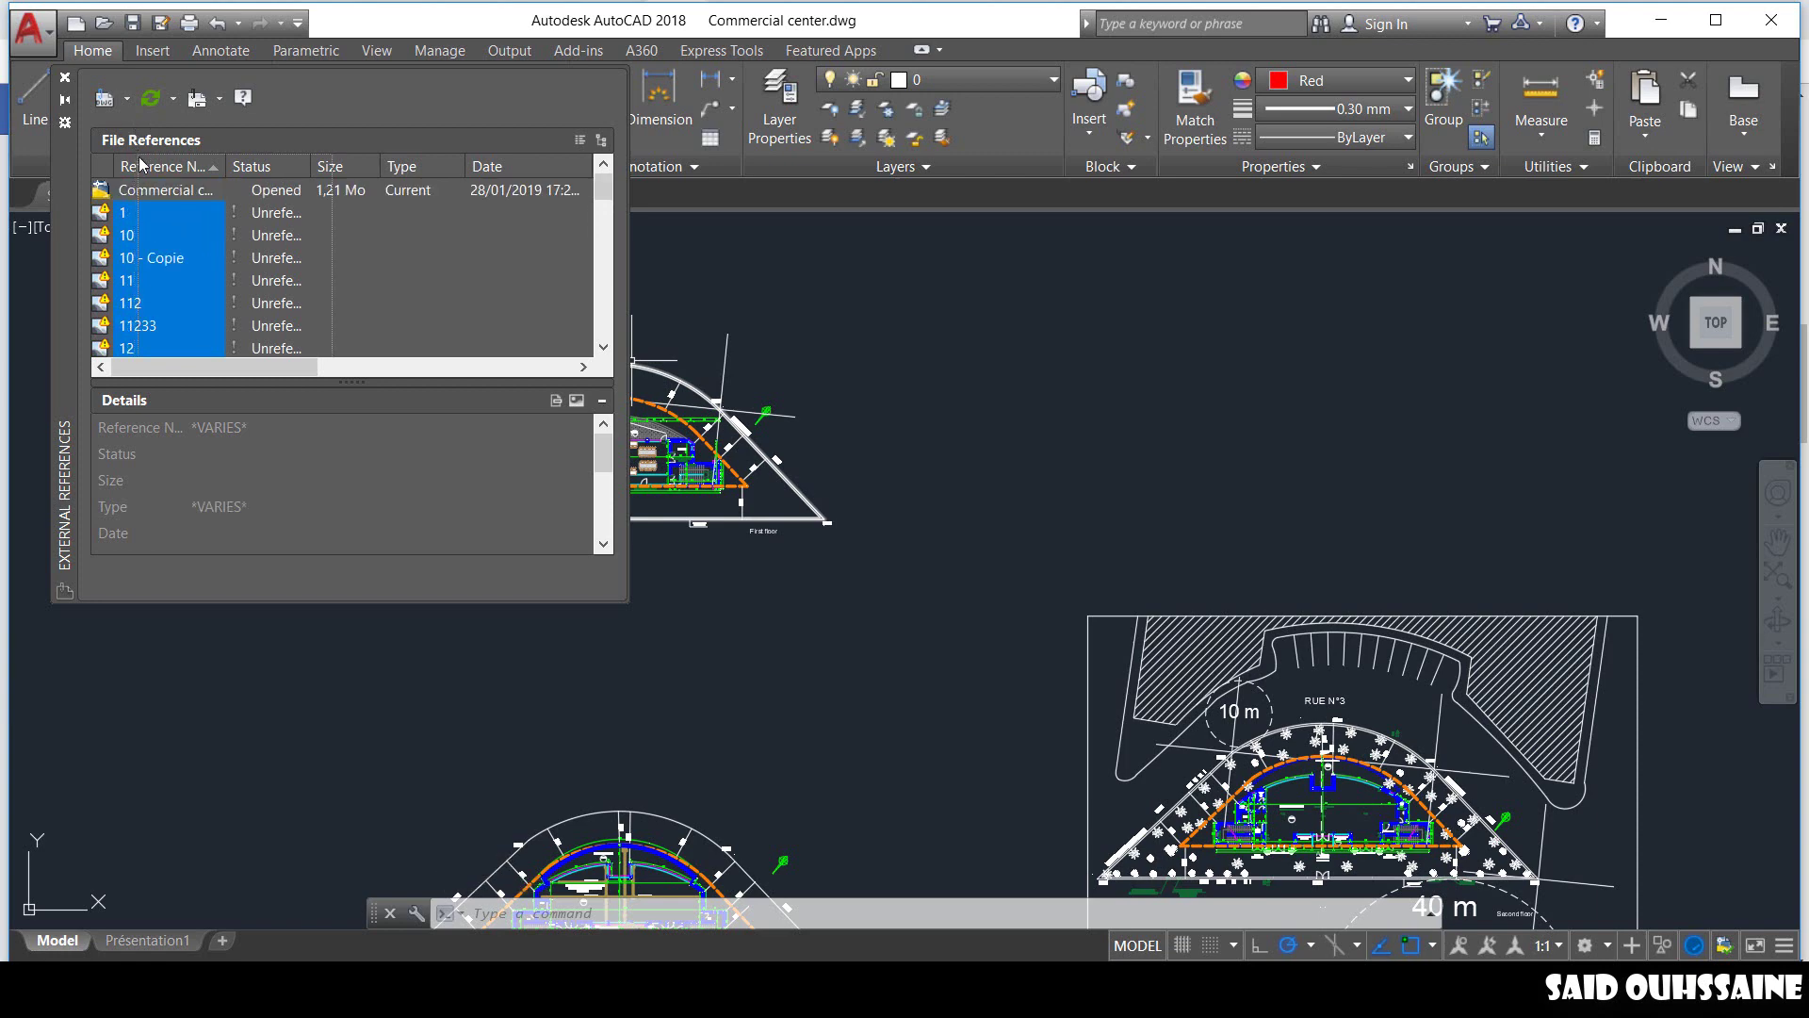
{"action": "right_click", "coordinate": [130, 215]}
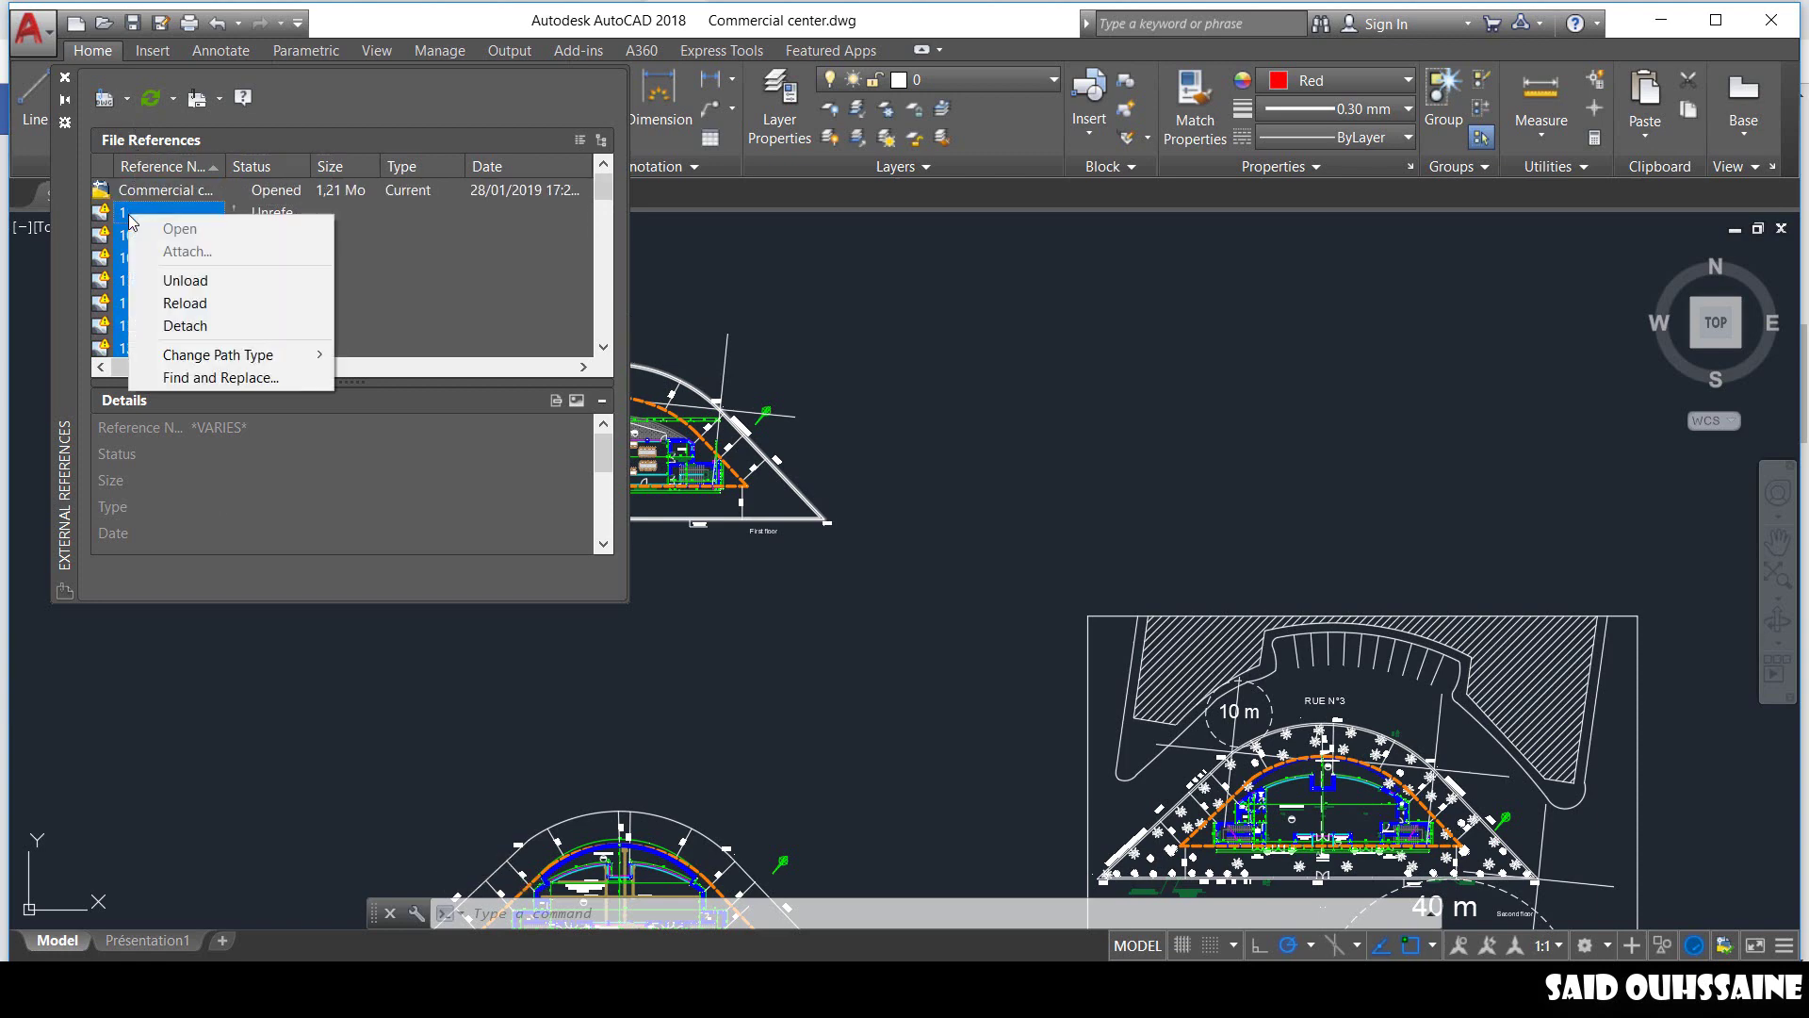
{"action": "left_click", "coordinate": [227, 325]}
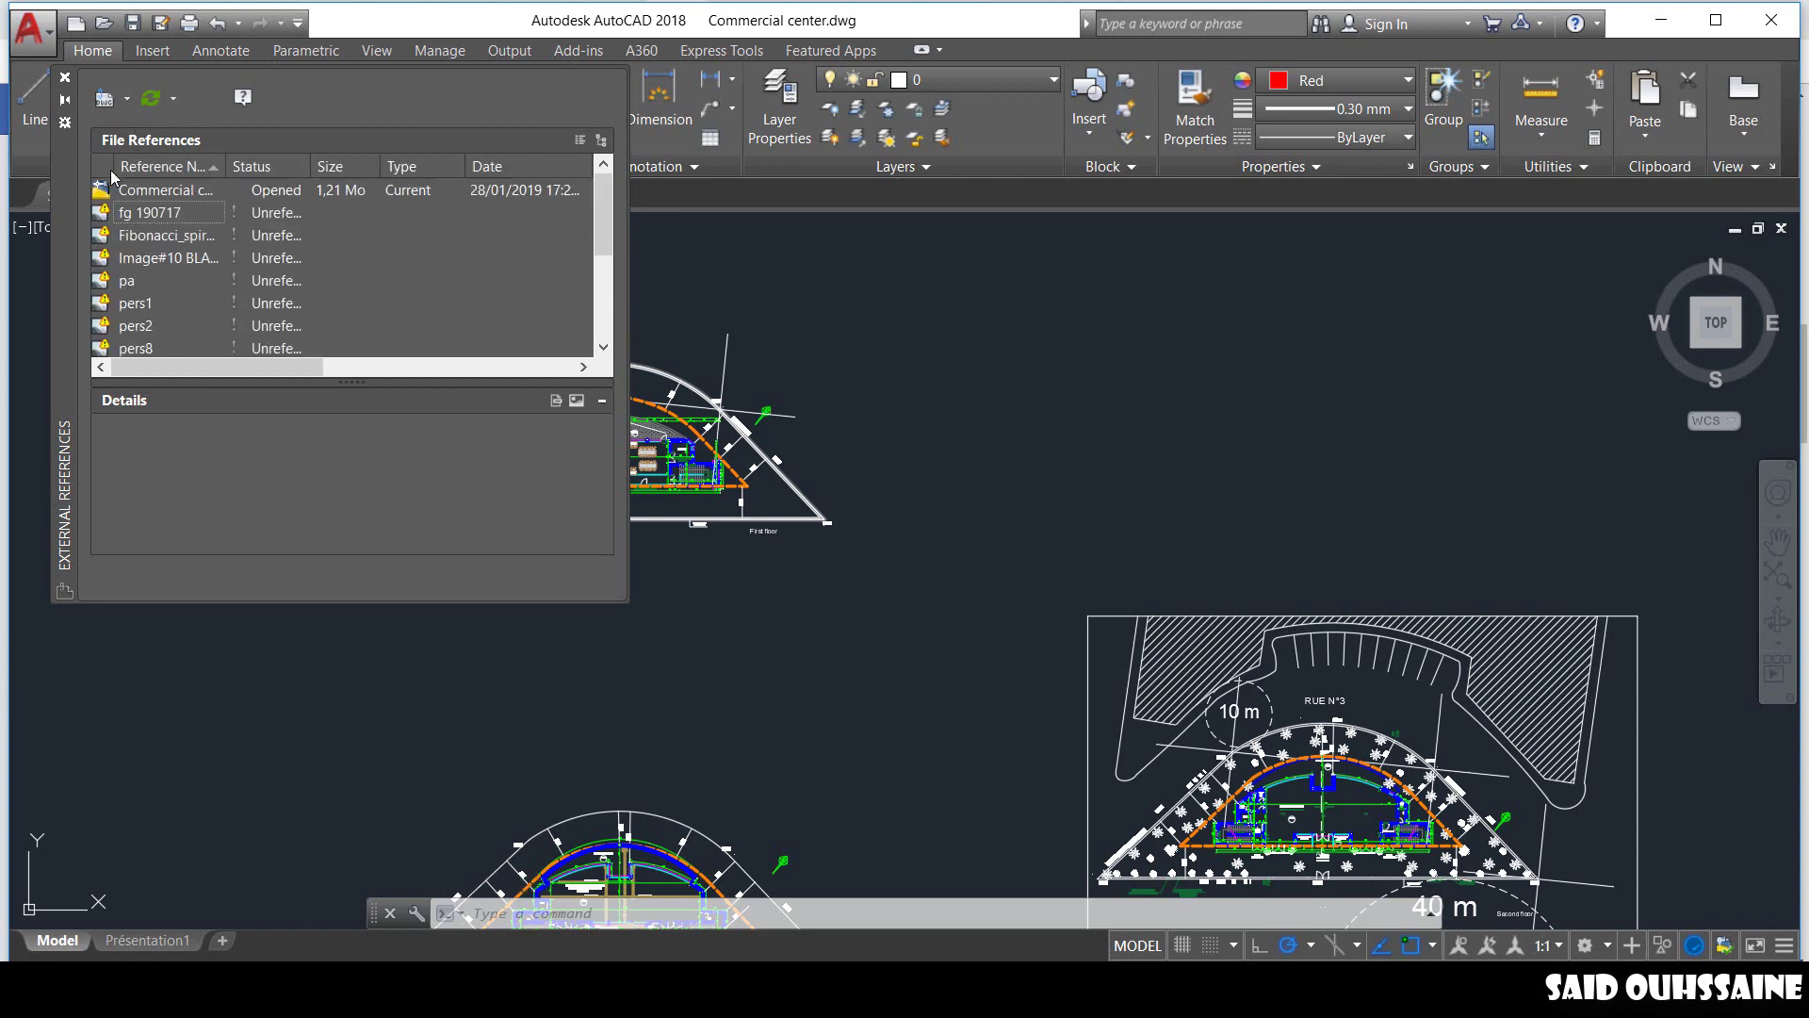
{"action": "left_click", "coordinate": [66, 77]}
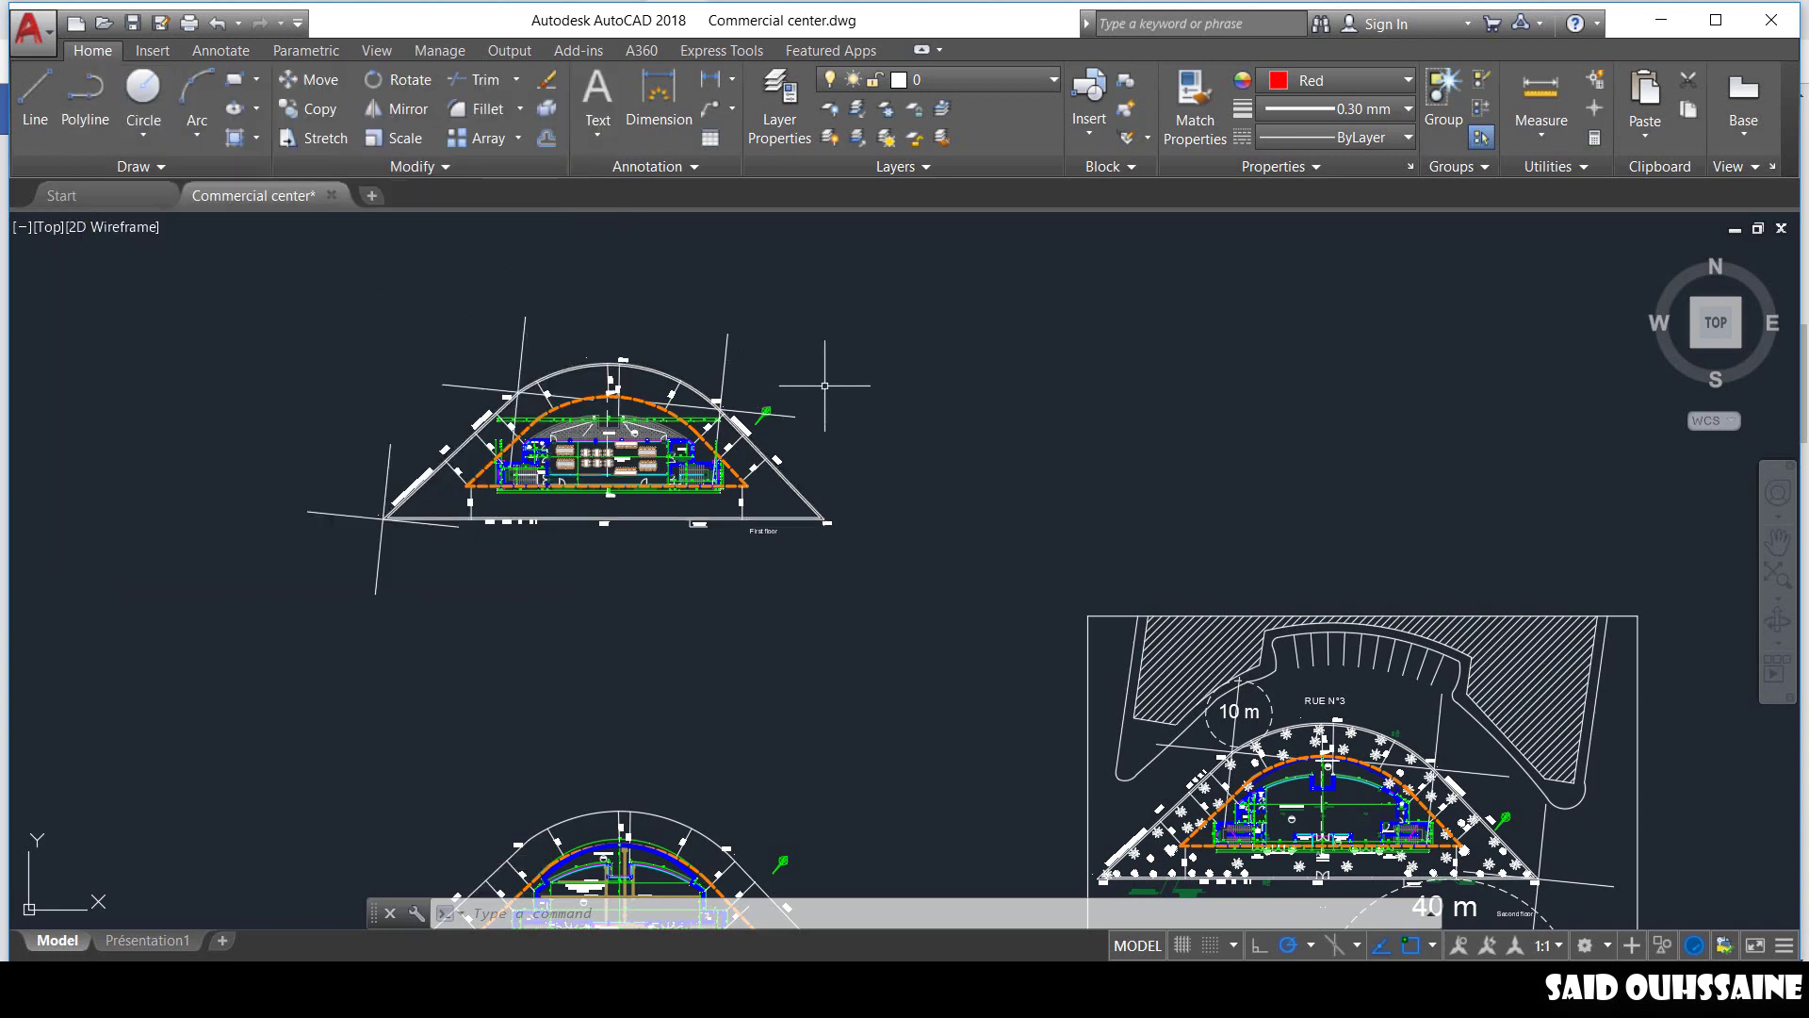
Zoom to the COUR ANGLAISE niche and try measuring the 356 dimension, then cancel.
{"action": "scroll", "coordinate": [829, 375], "scroll_direction": "down", "scroll_amount": 2}
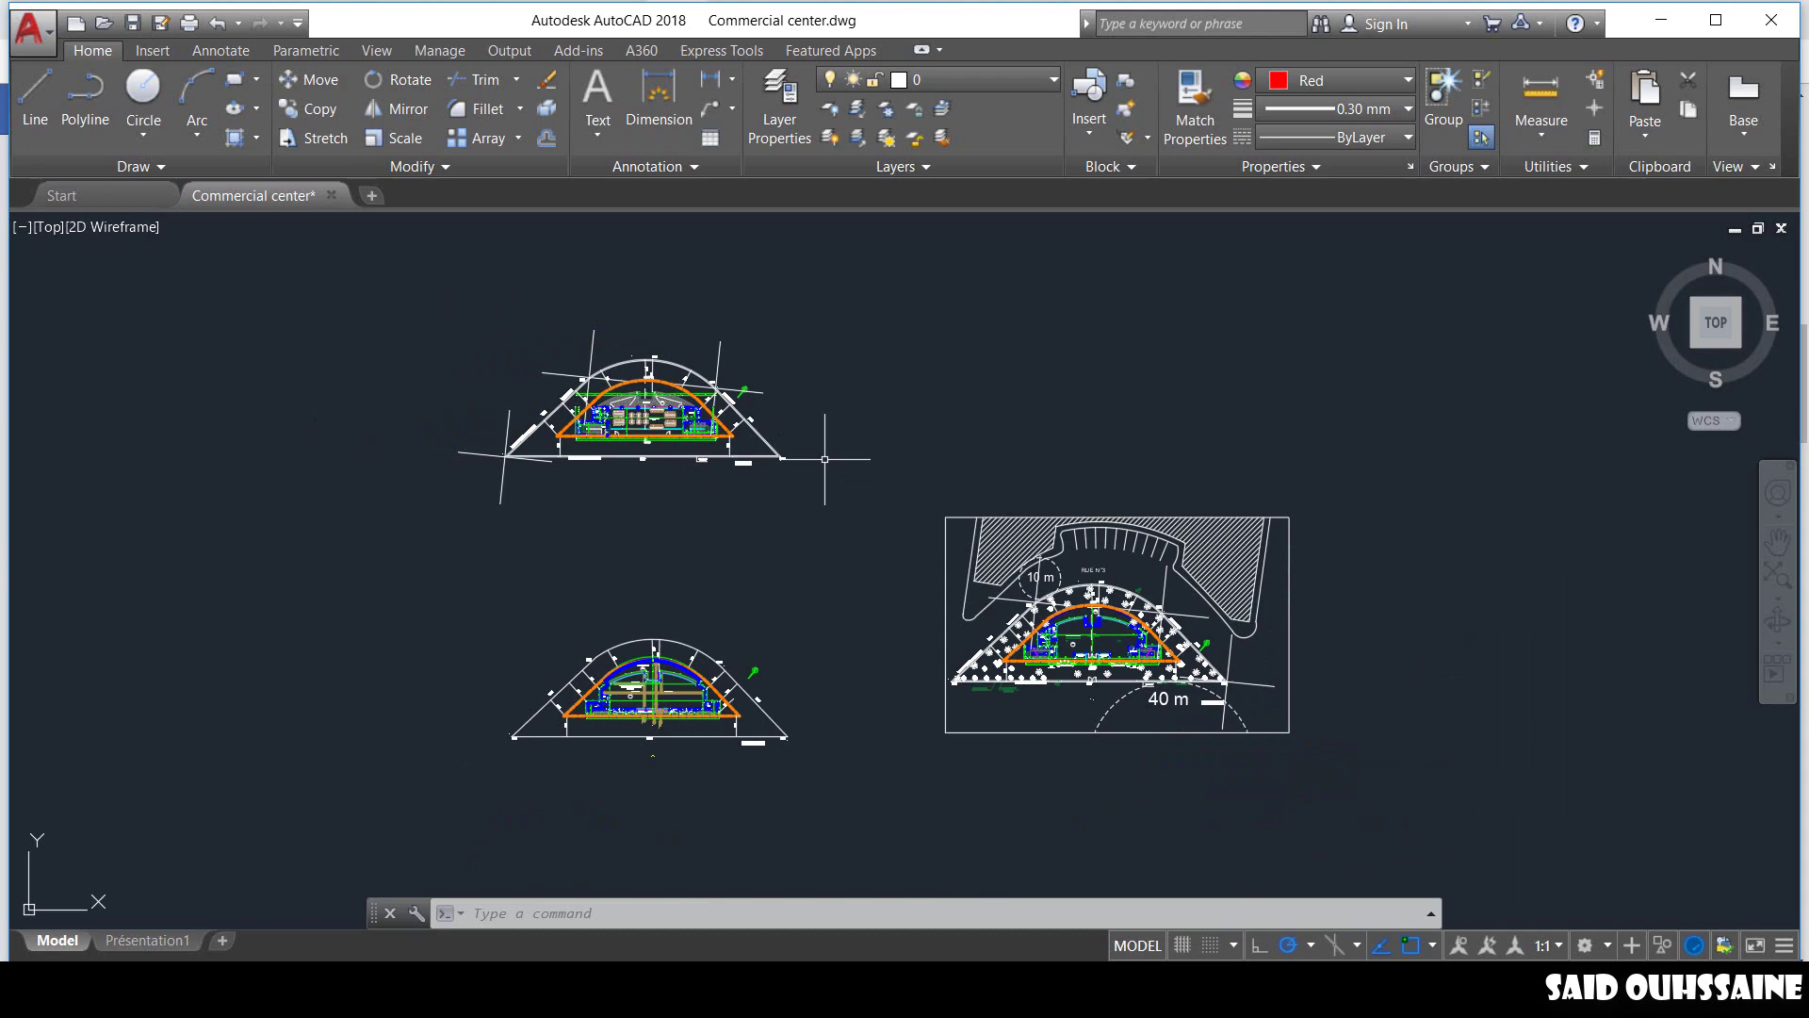
{"action": "scroll", "coordinate": [658, 685], "scroll_direction": "up", "scroll_amount": 5}
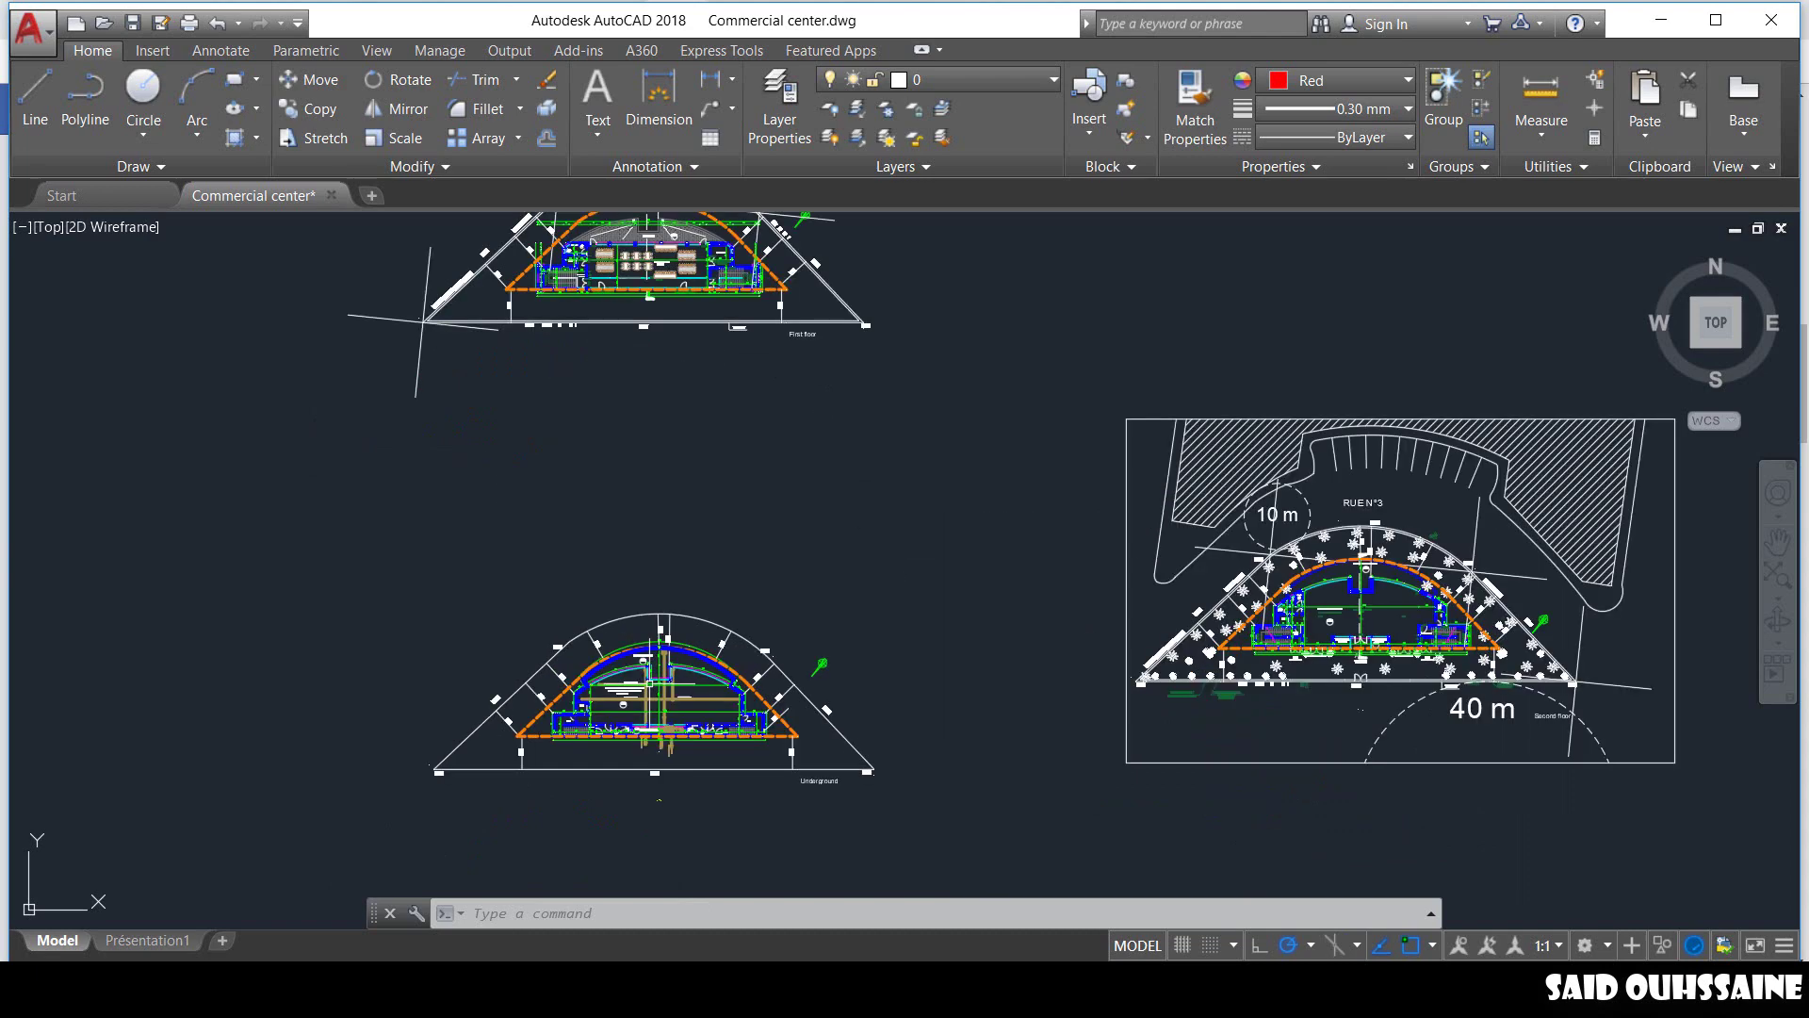
{"action": "scroll", "coordinate": [640, 582], "scroll_direction": "up", "scroll_amount": 3}
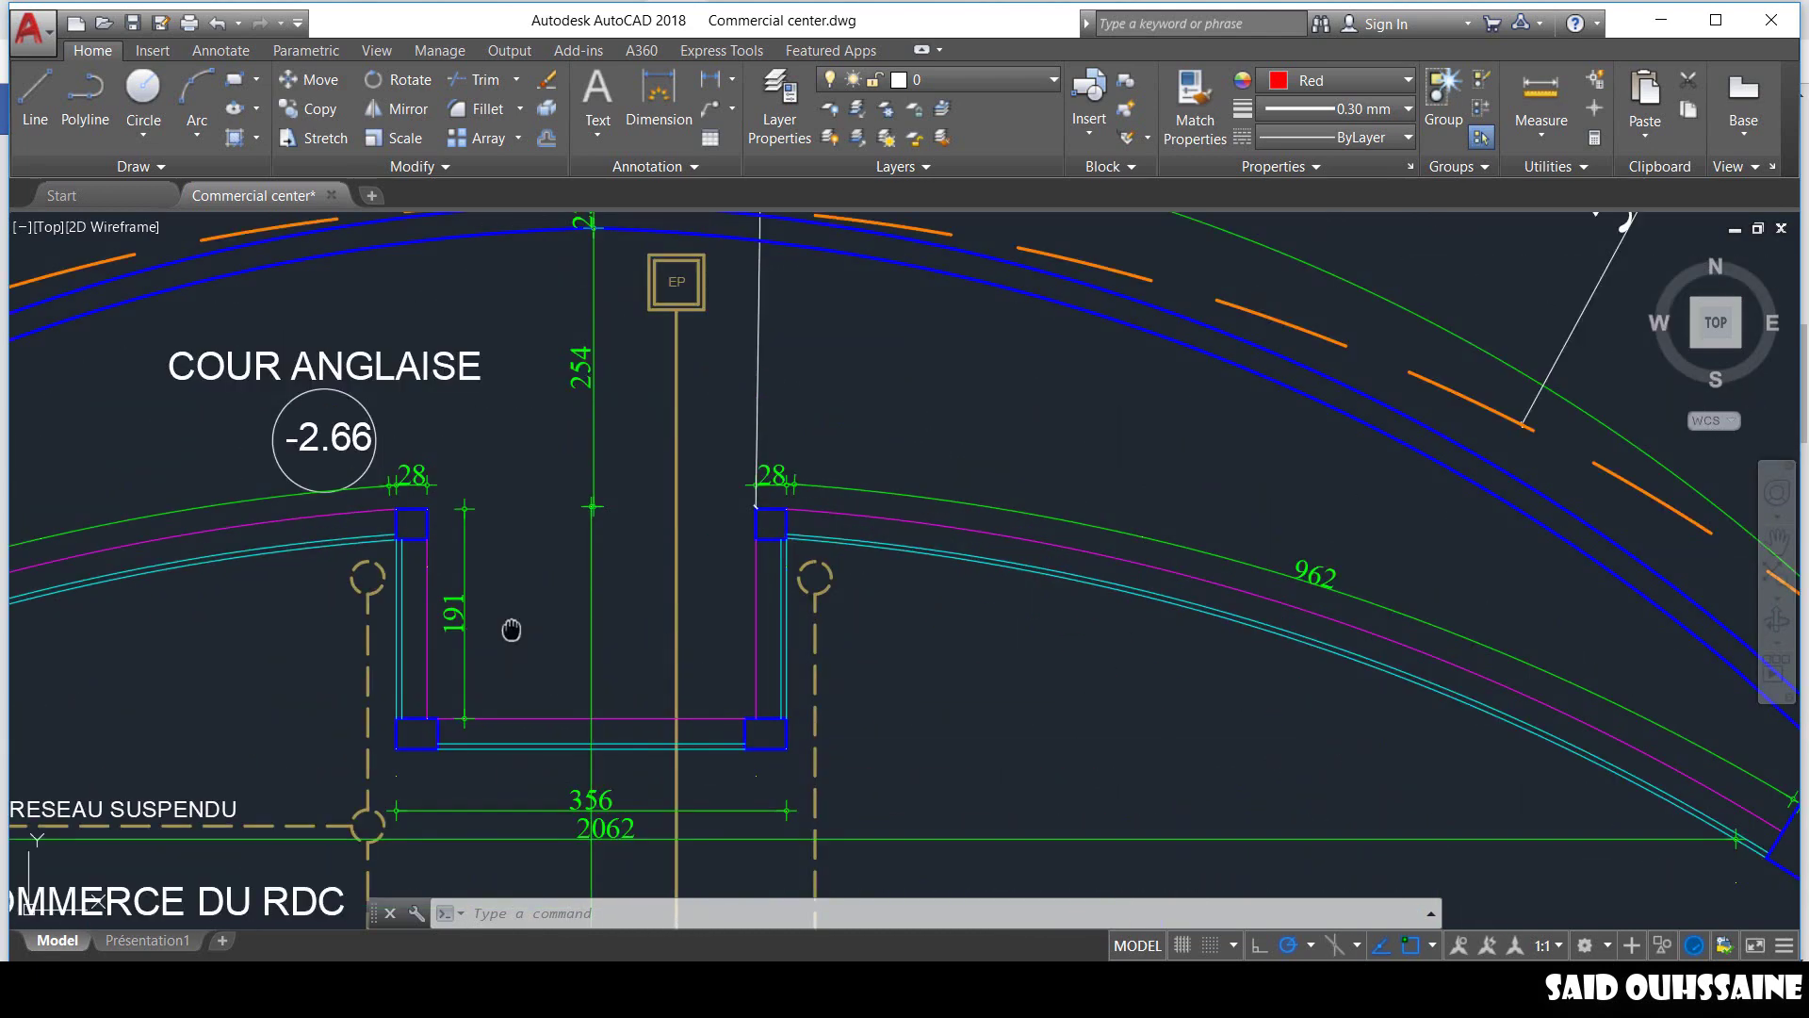
{"action": "middle_click_drag", "start_coordinate": [625, 585], "coordinate": [603, 594]}
{"action": "scroll", "coordinate": [517, 808], "scroll_direction": "up", "scroll_amount": 2}
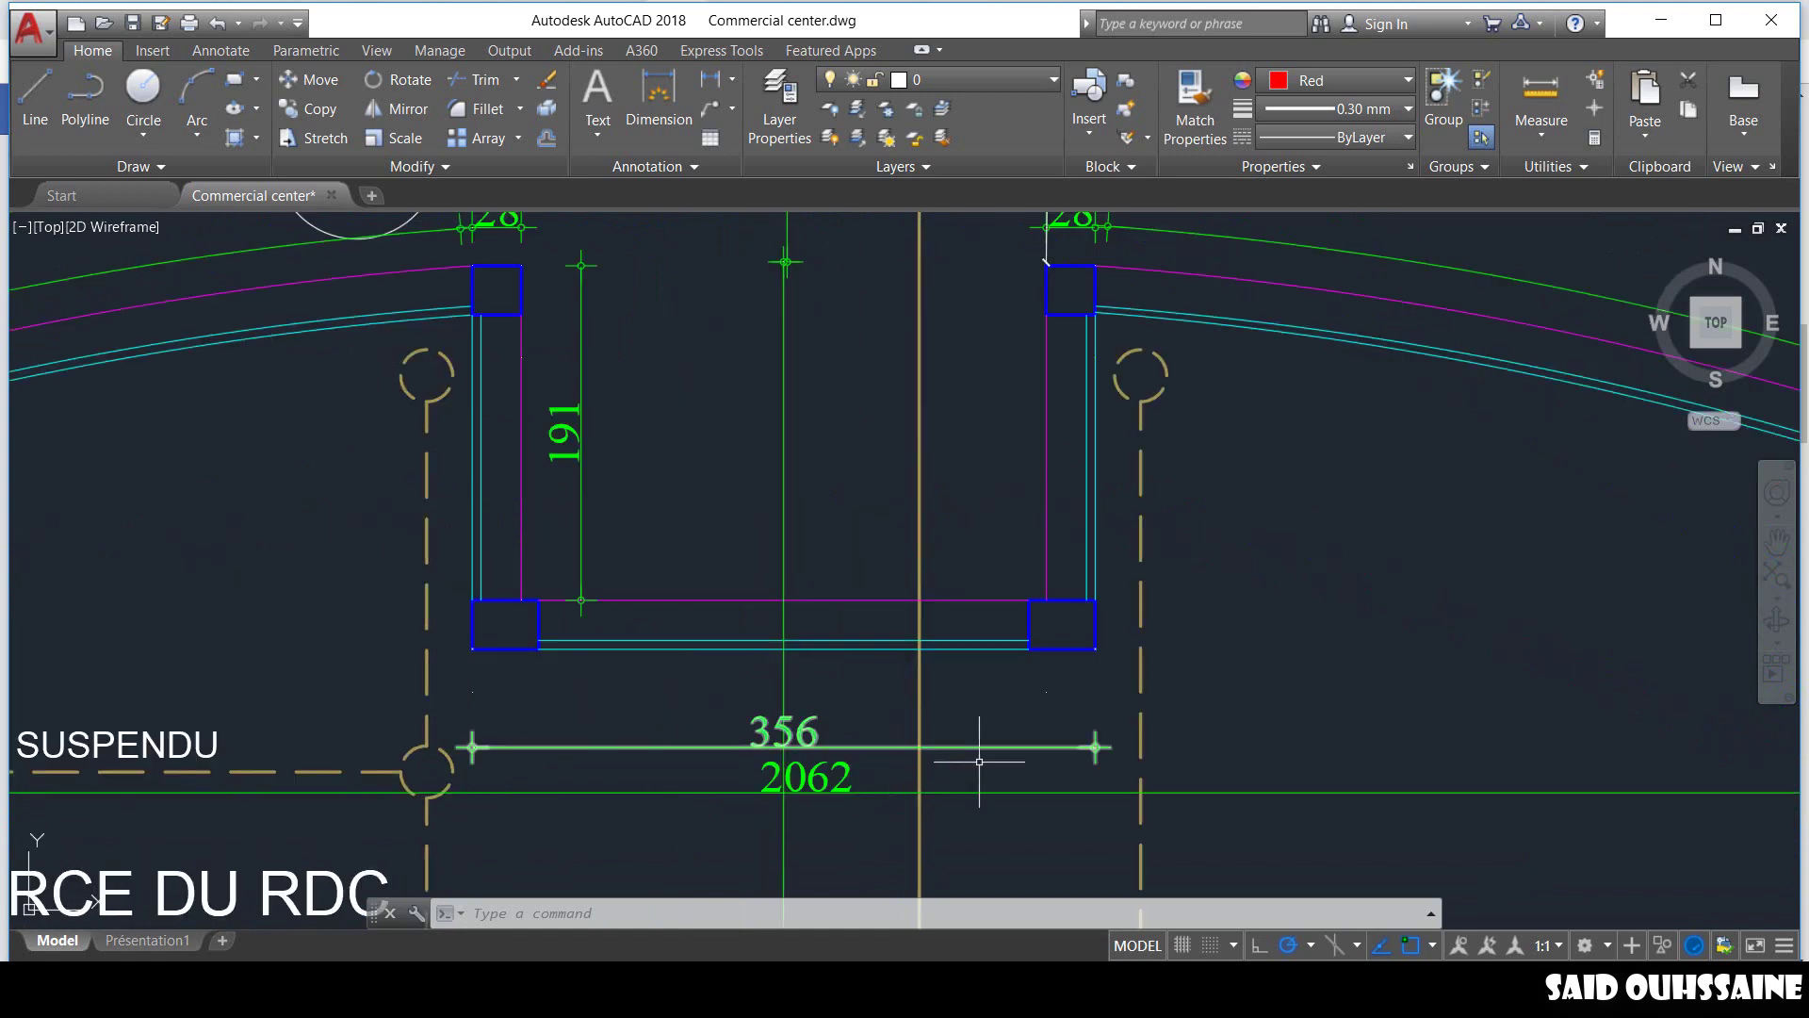
{"action": "left_click", "coordinate": [1541, 95]}
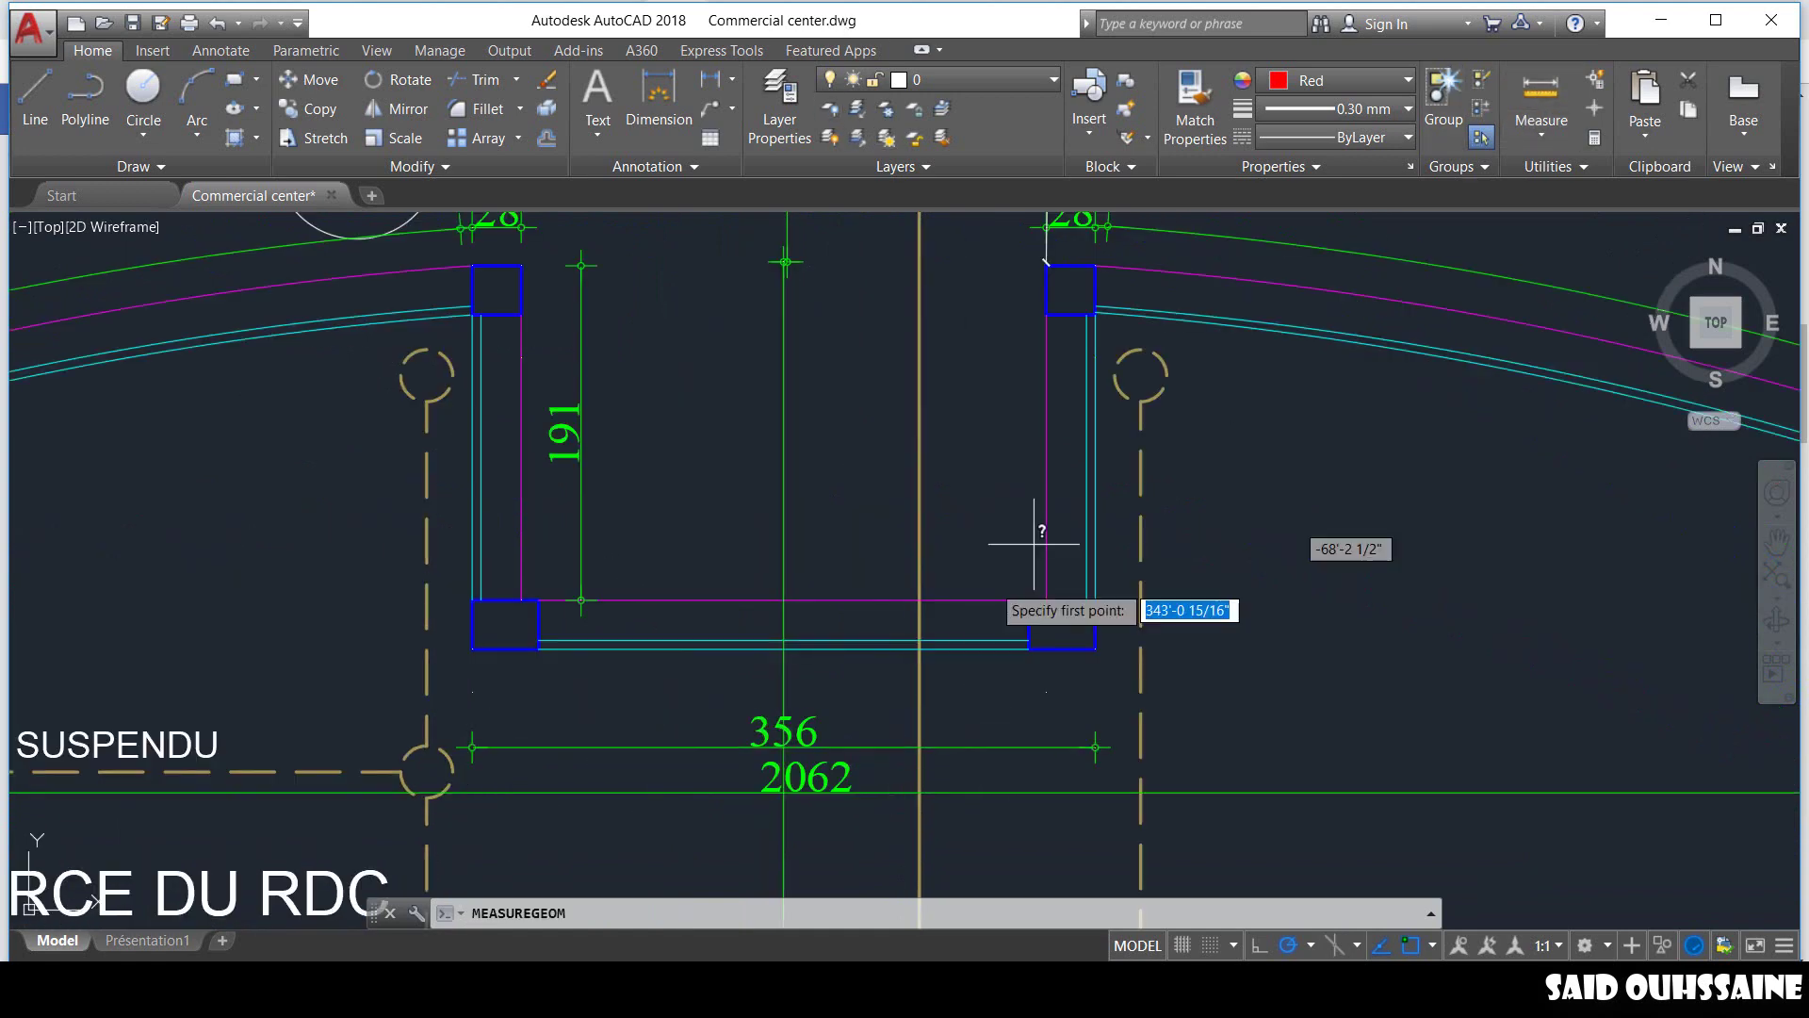
{"action": "left_click", "coordinate": [472, 747]}
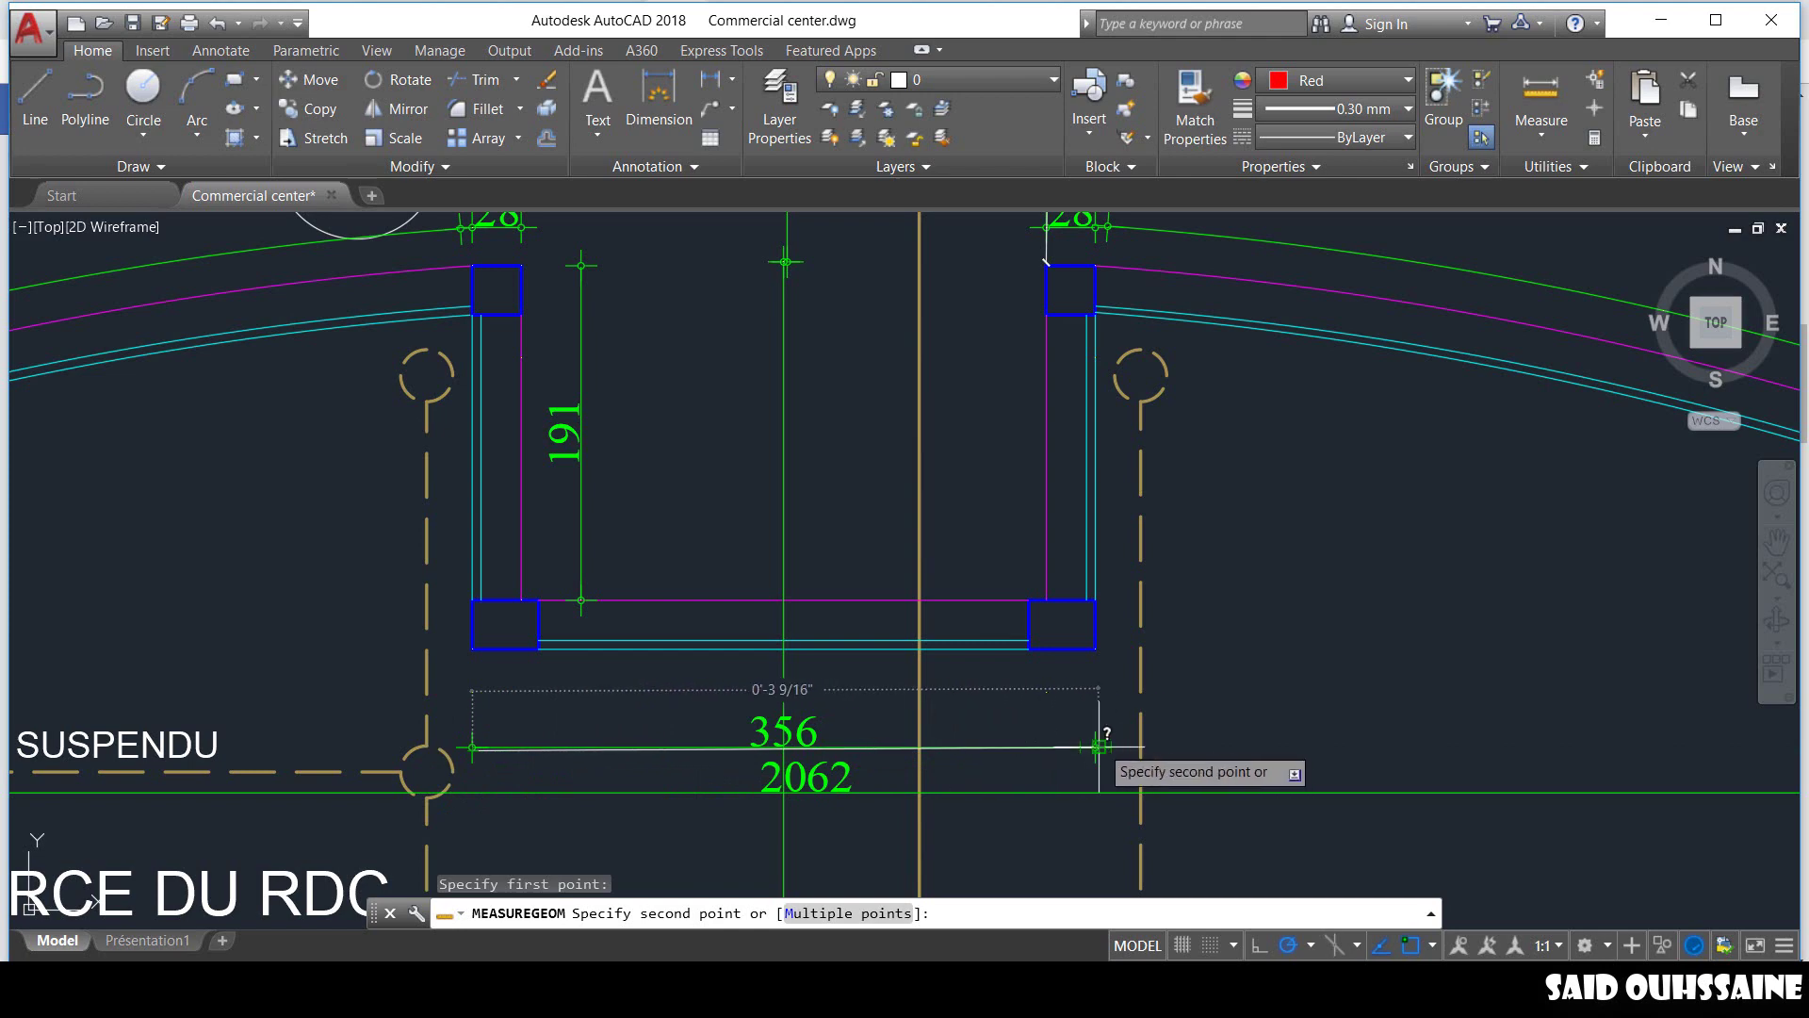
{"action": "key", "text": "Escape"}
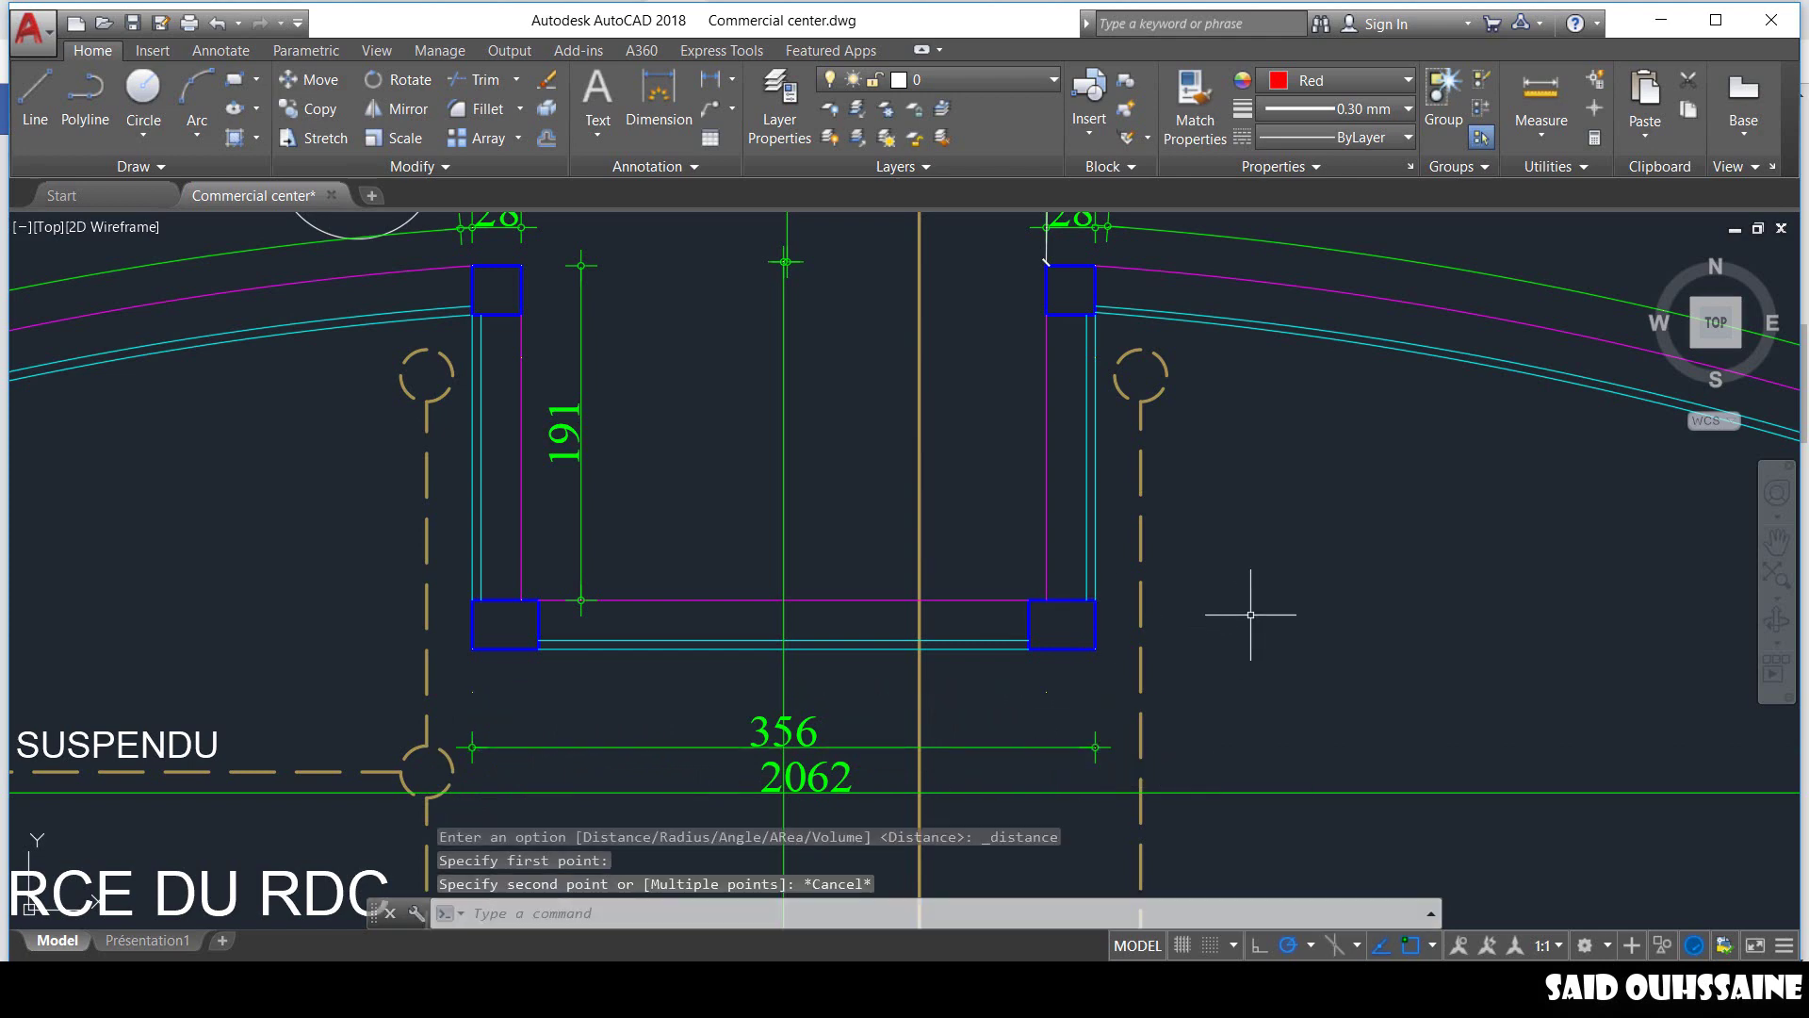
Confirm Decimal length units and Millimeters insertion scale in the Drawing Units dialog.
{"action": "type", "text": "units"}
{"action": "key", "text": "Return"}
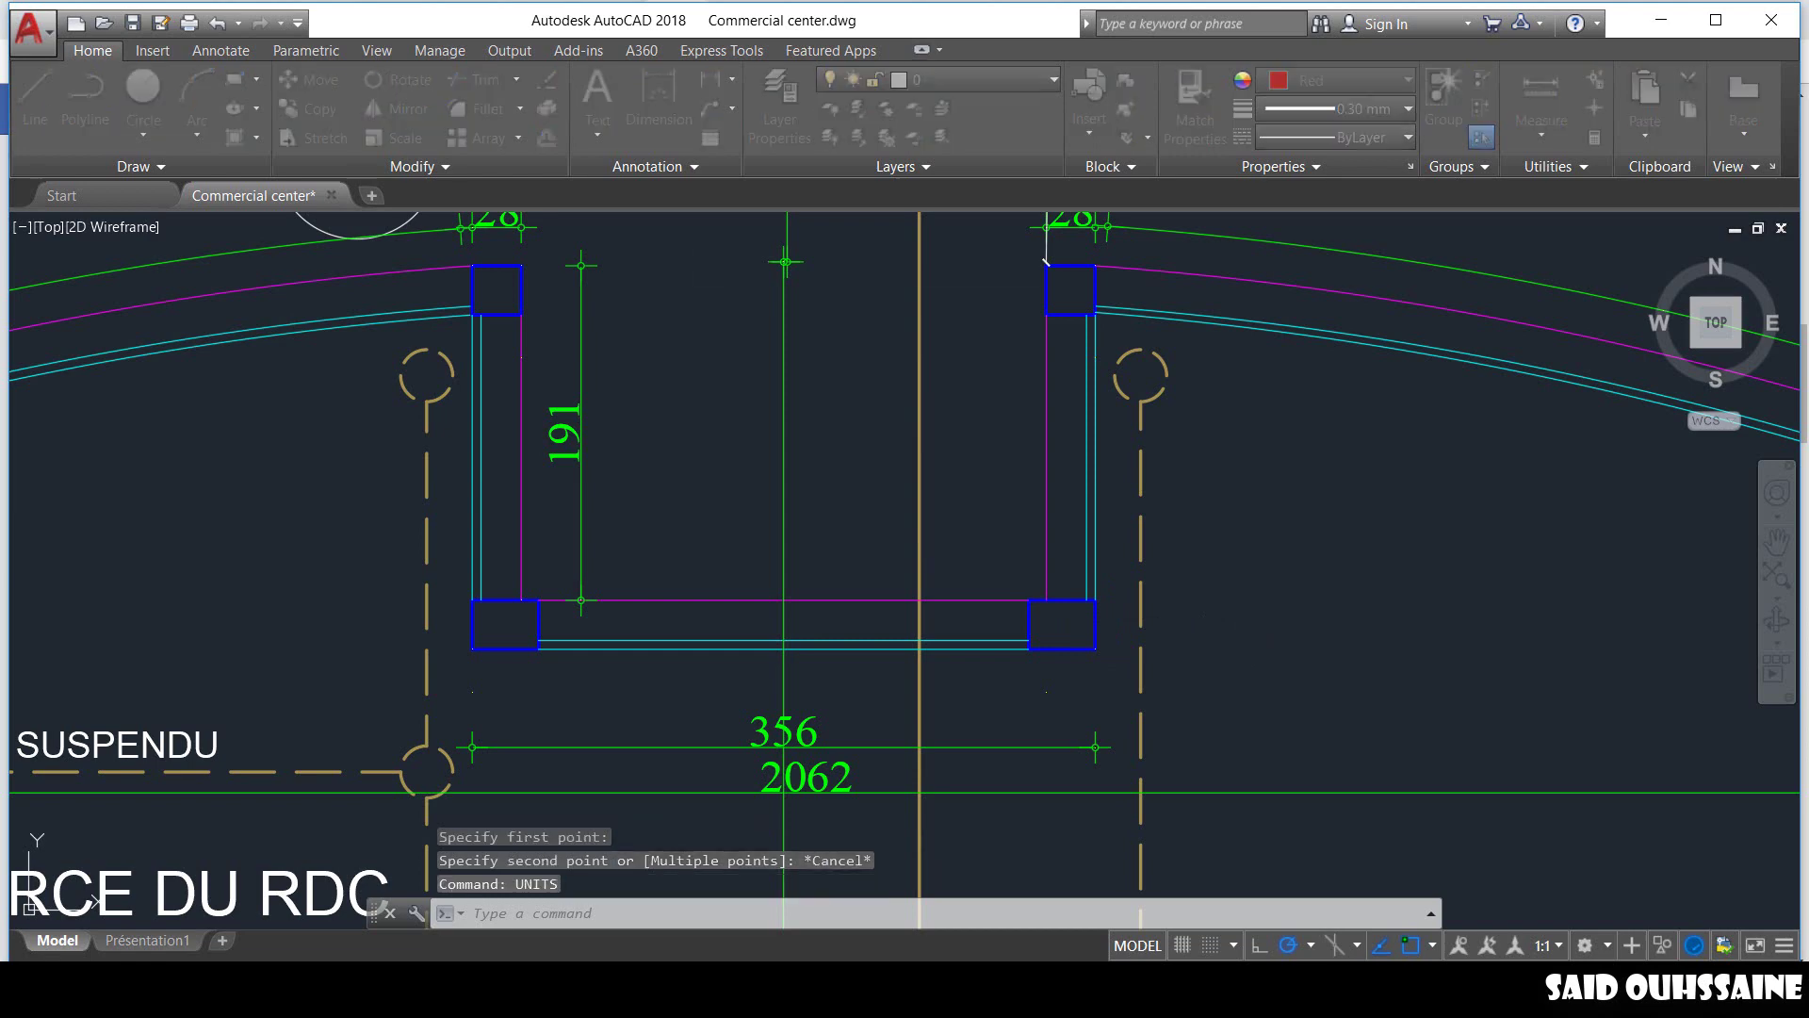
{"action": "left_click", "coordinate": [854, 335]}
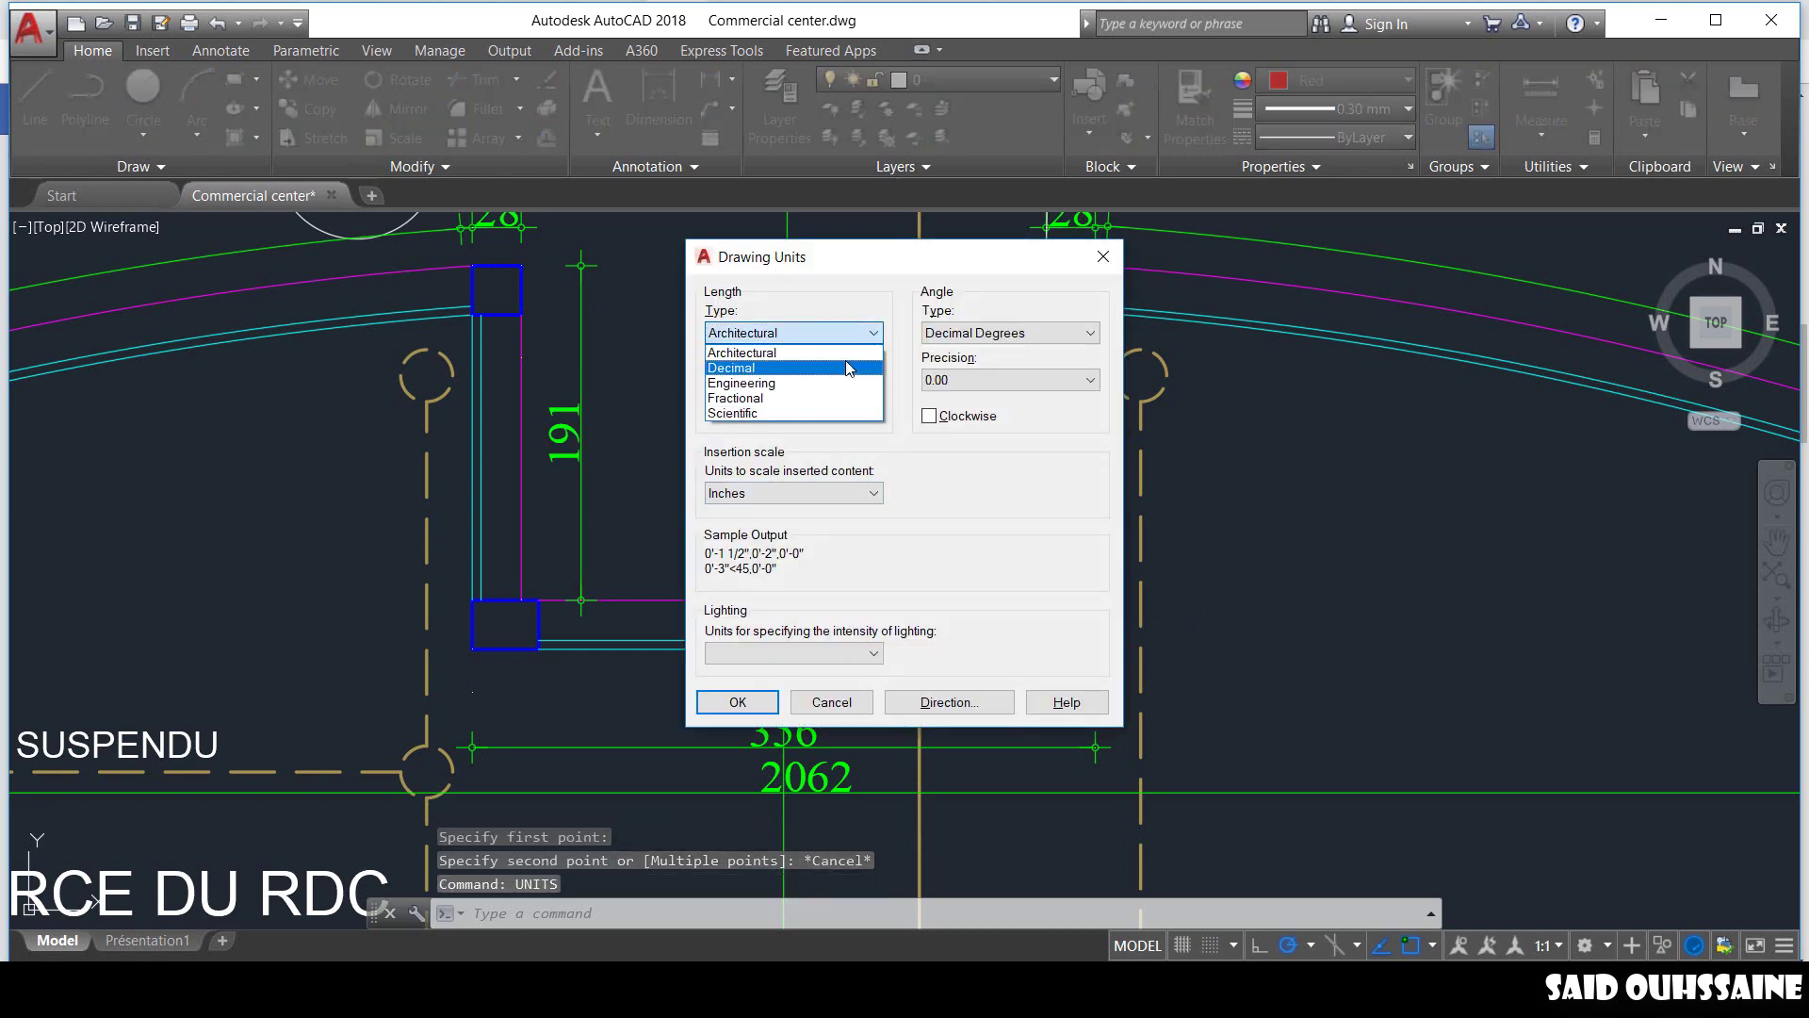
{"action": "left_click", "coordinate": [848, 368]}
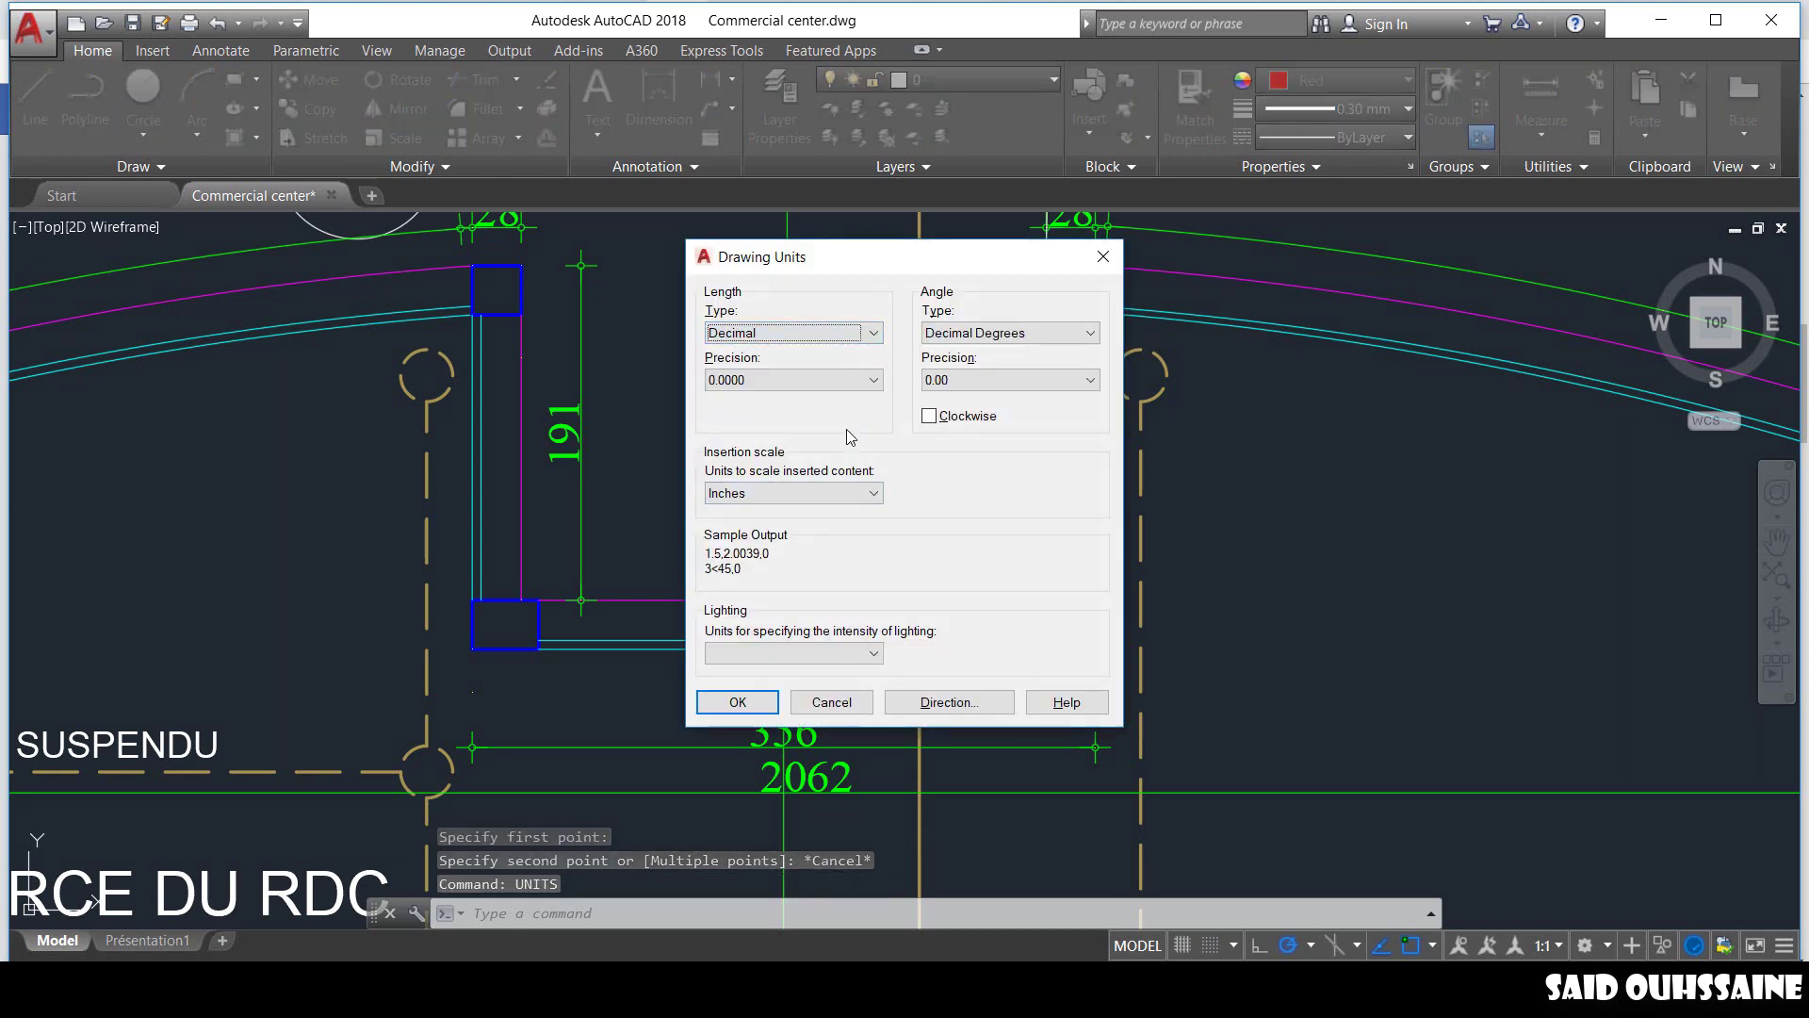
{"action": "left_click", "coordinate": [838, 490]}
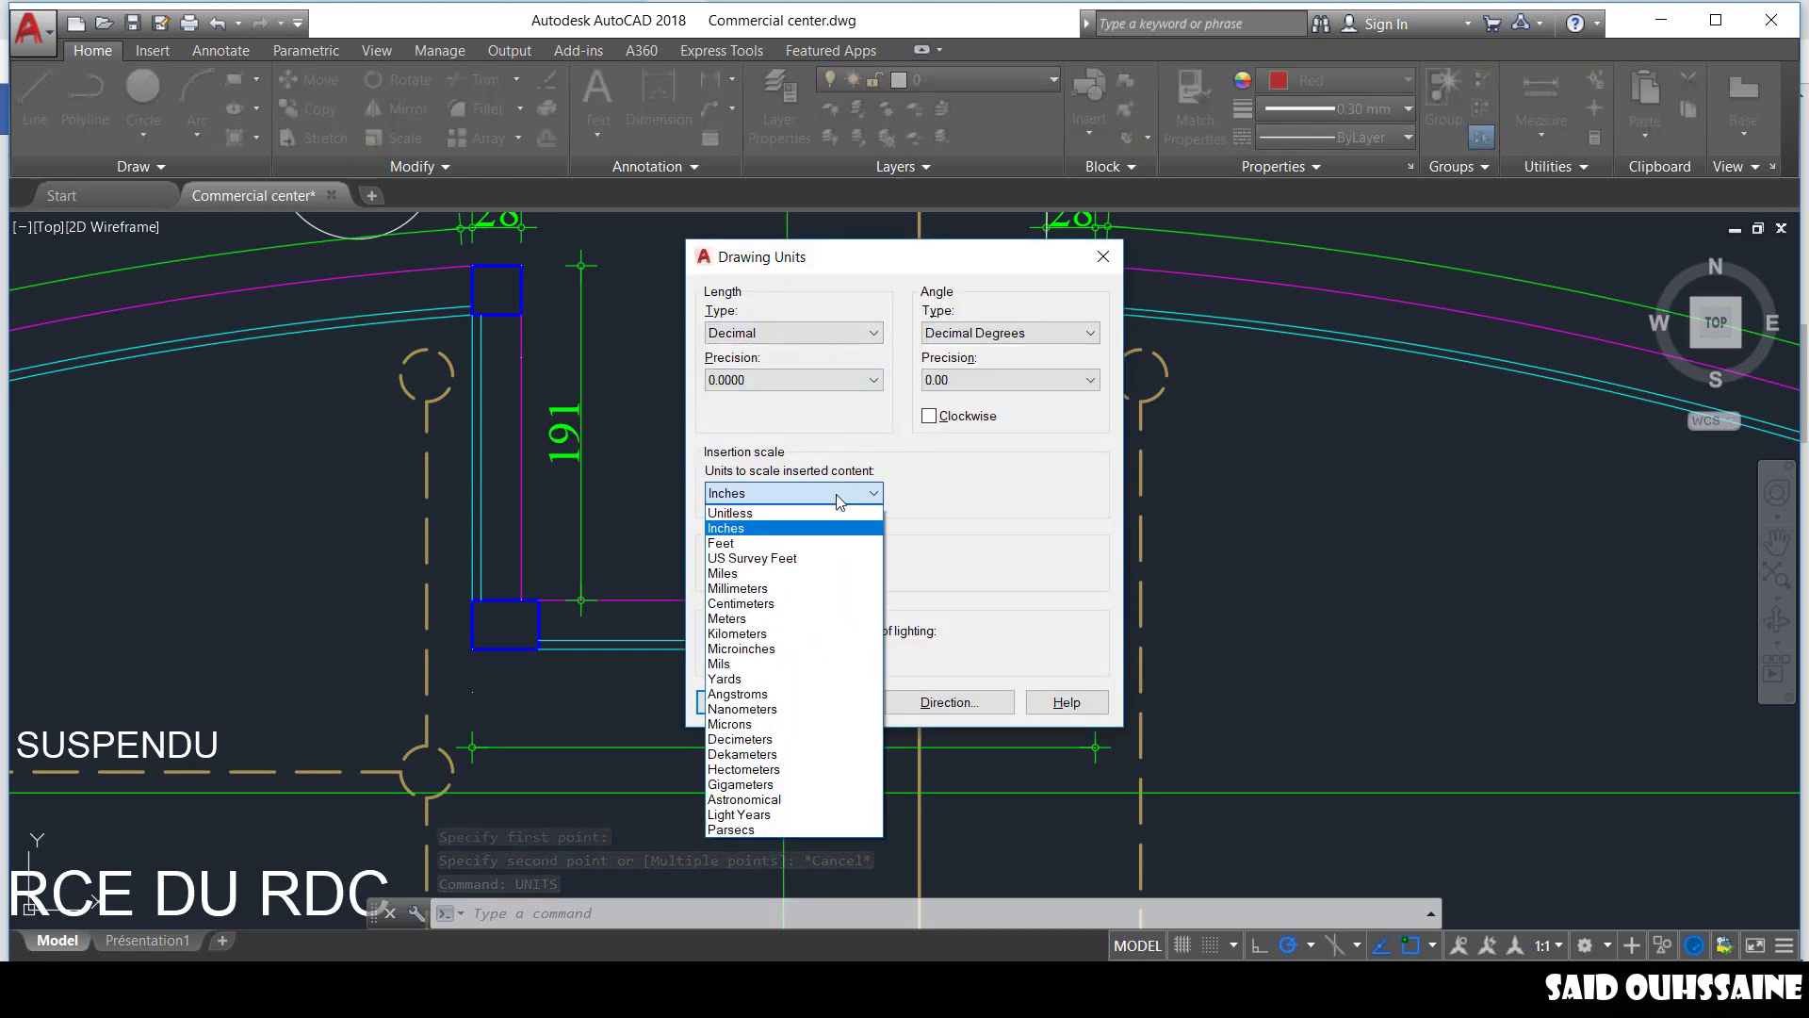
{"action": "left_click", "coordinate": [829, 589]}
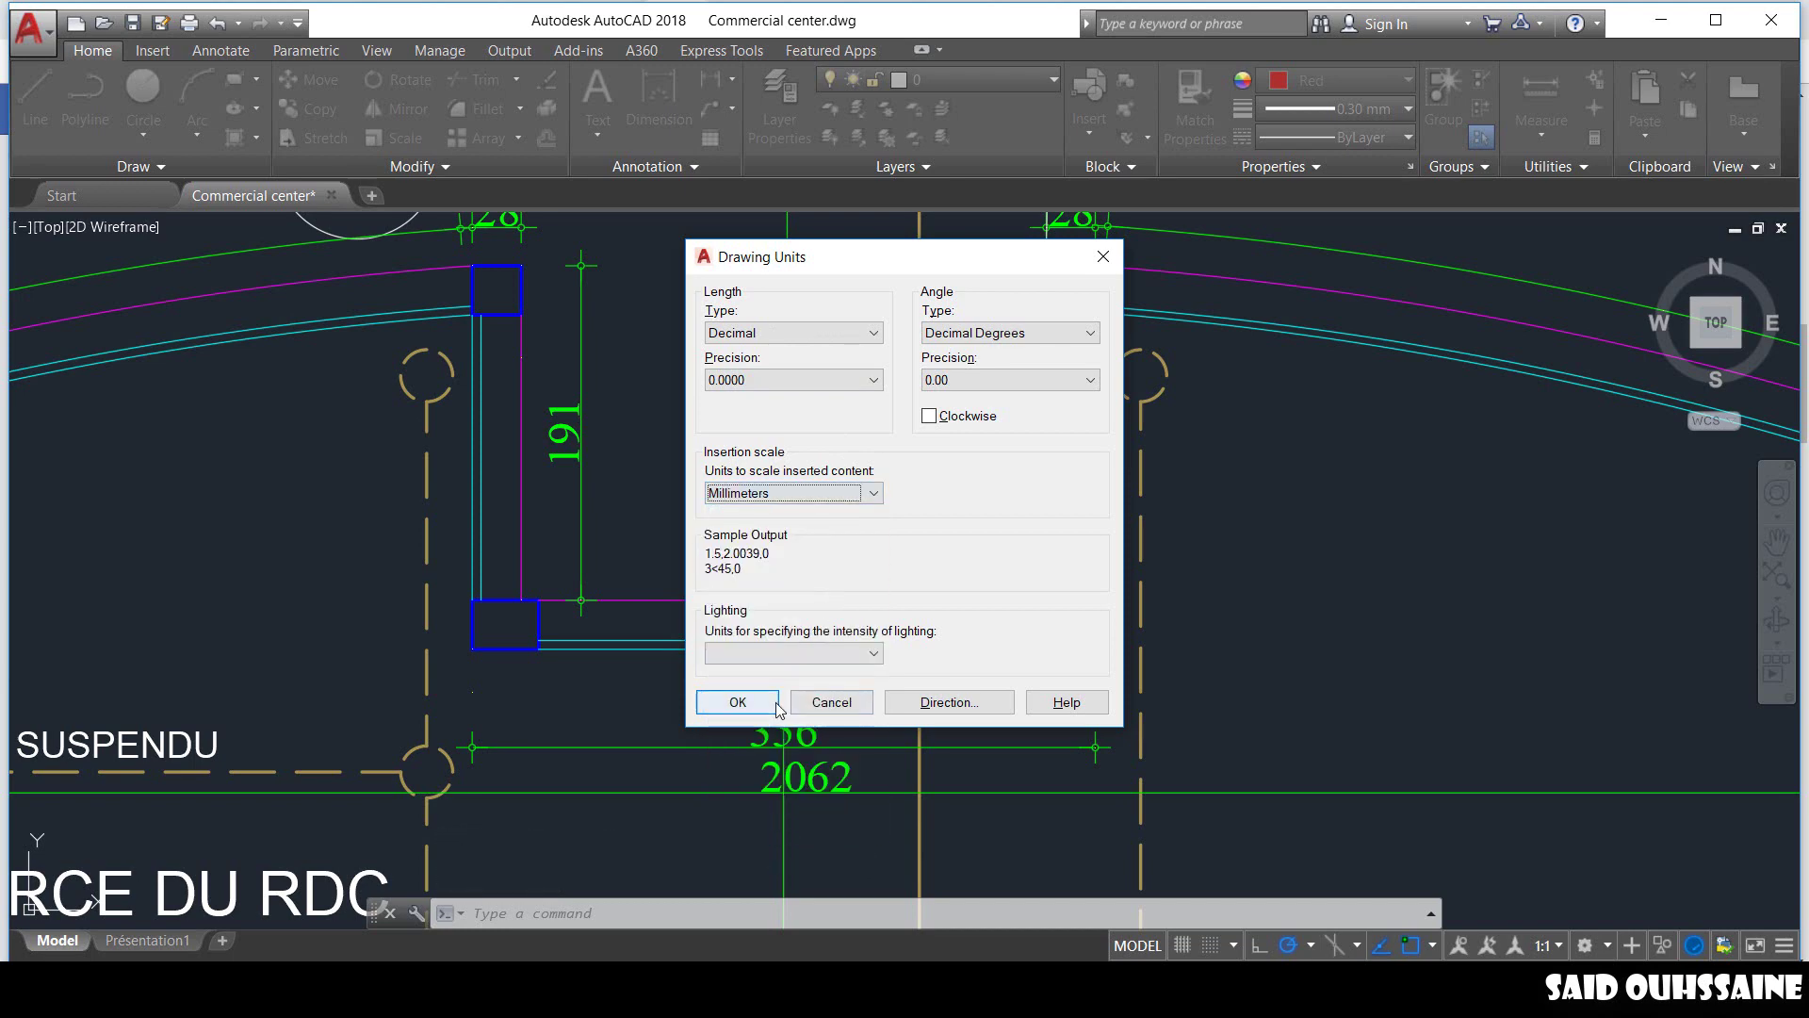
{"action": "left_click", "coordinate": [741, 702]}
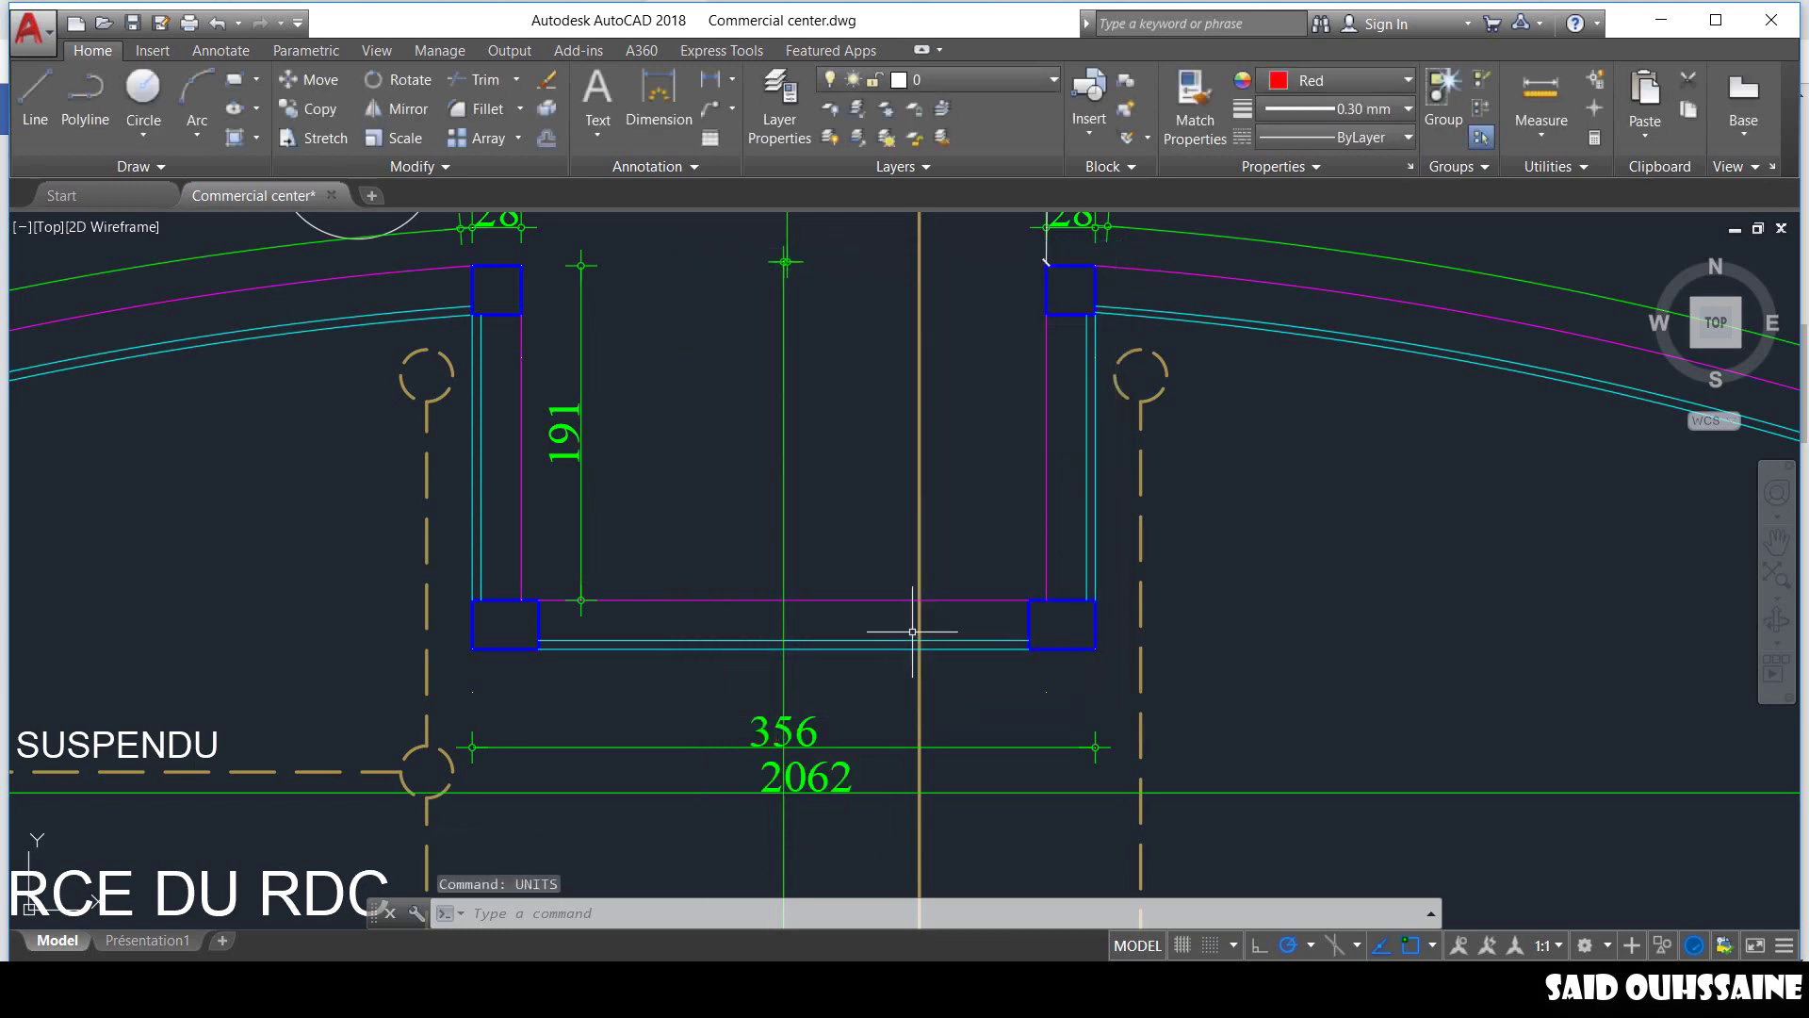
Measure the 356 dimension, which reads about 3.578 units, then cancel the measurement.
{"action": "left_click", "coordinate": [1542, 94]}
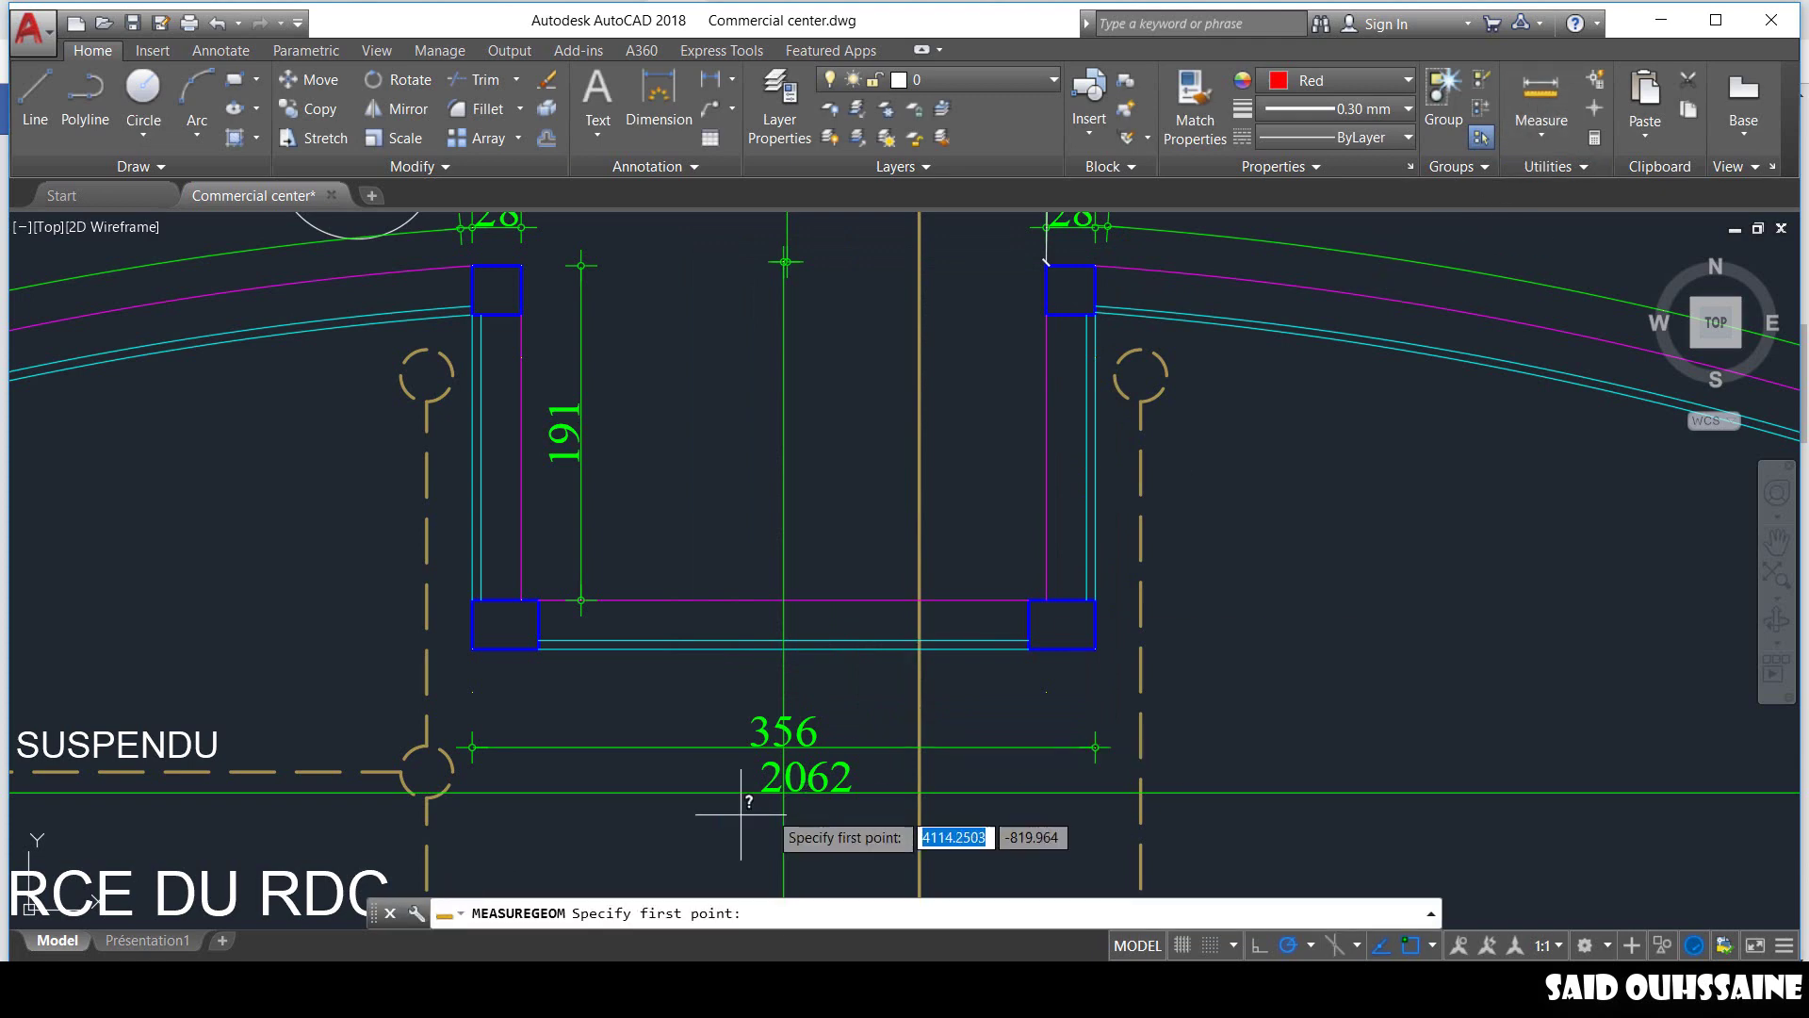
{"action": "left_click", "coordinate": [470, 746]}
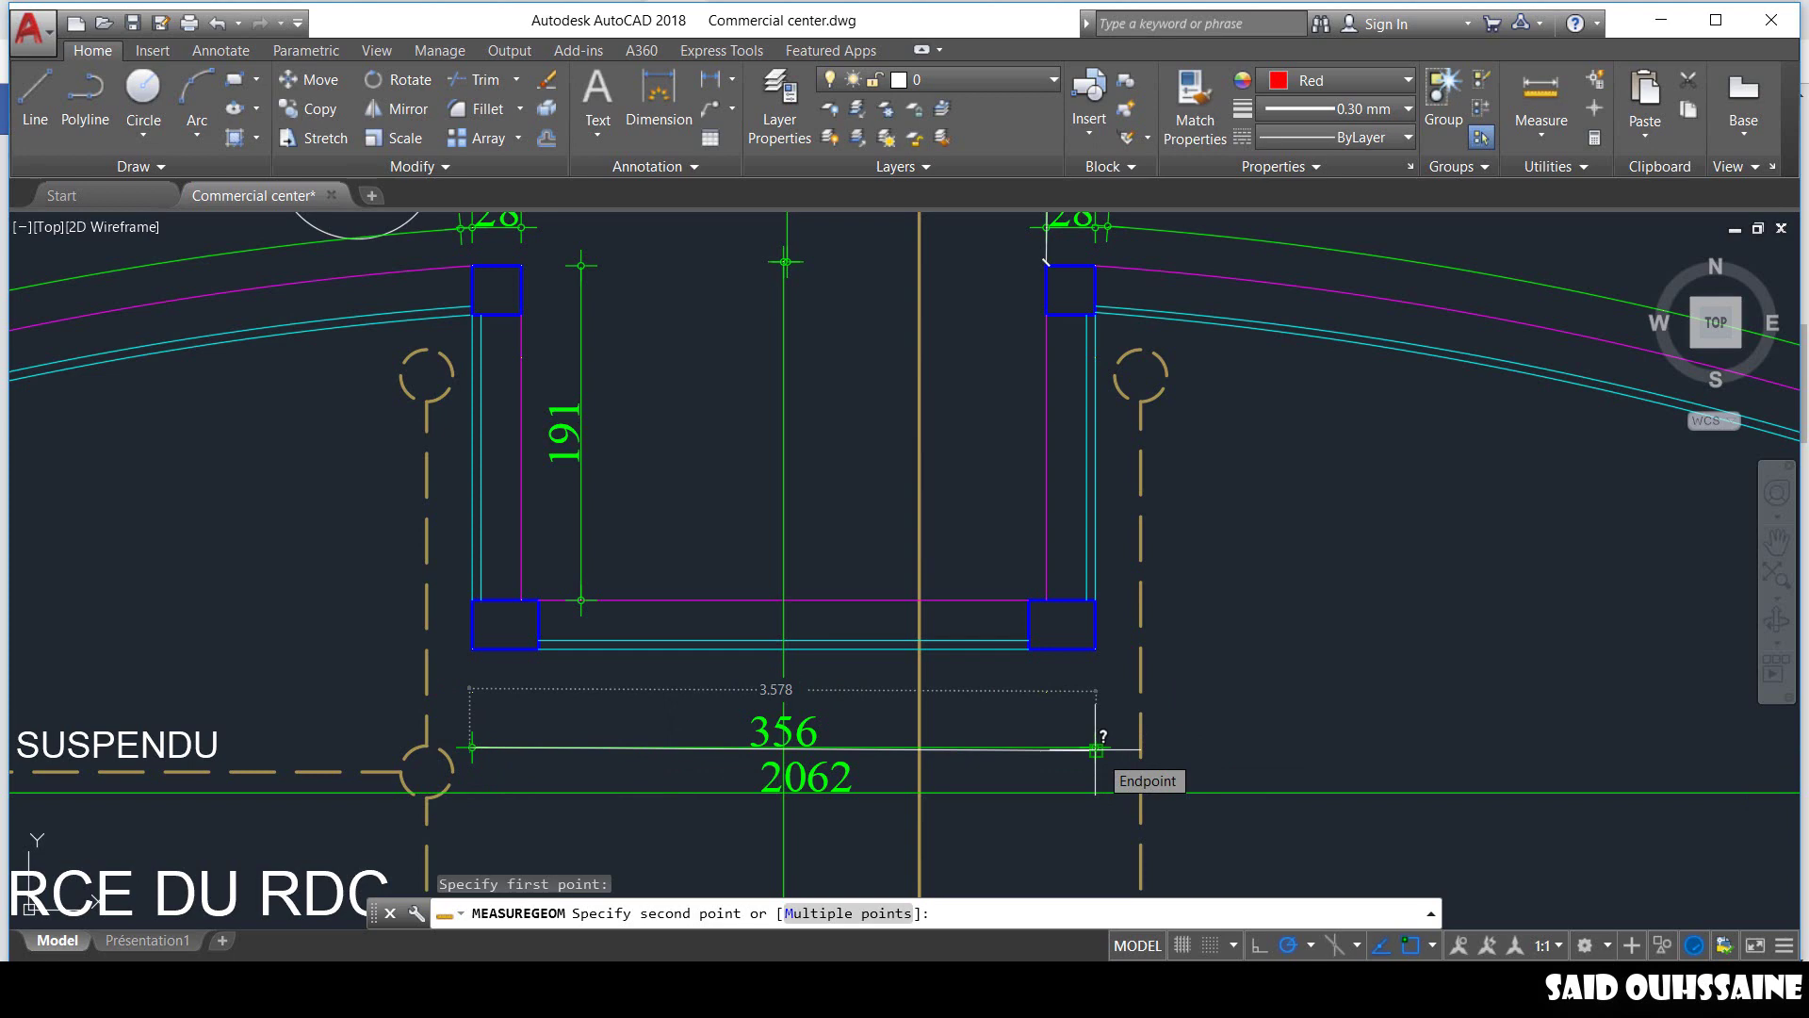
{"action": "key", "text": "Escape"}
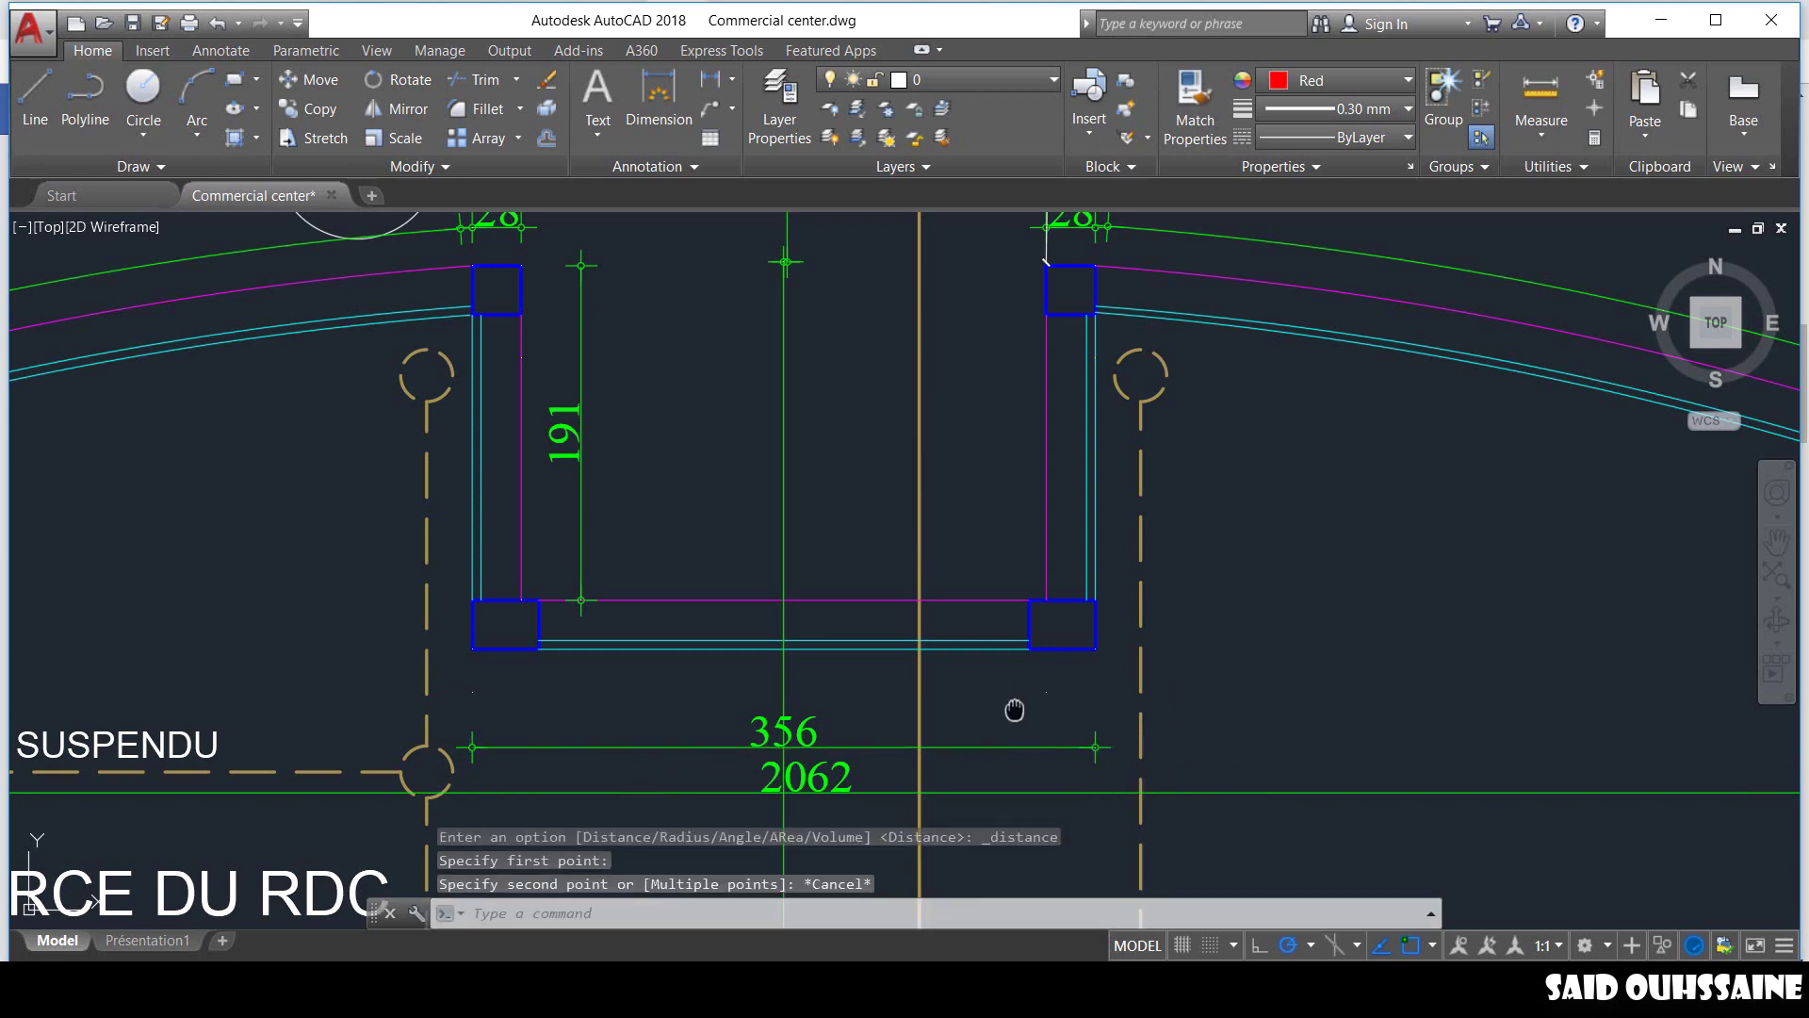
{"action": "middle_click_drag", "start_coordinate": [1009, 715], "coordinate": [1019, 679]}
Change the drawing's insertion scale to Meters in Drawing Units.
{"action": "type", "text": "unit"}
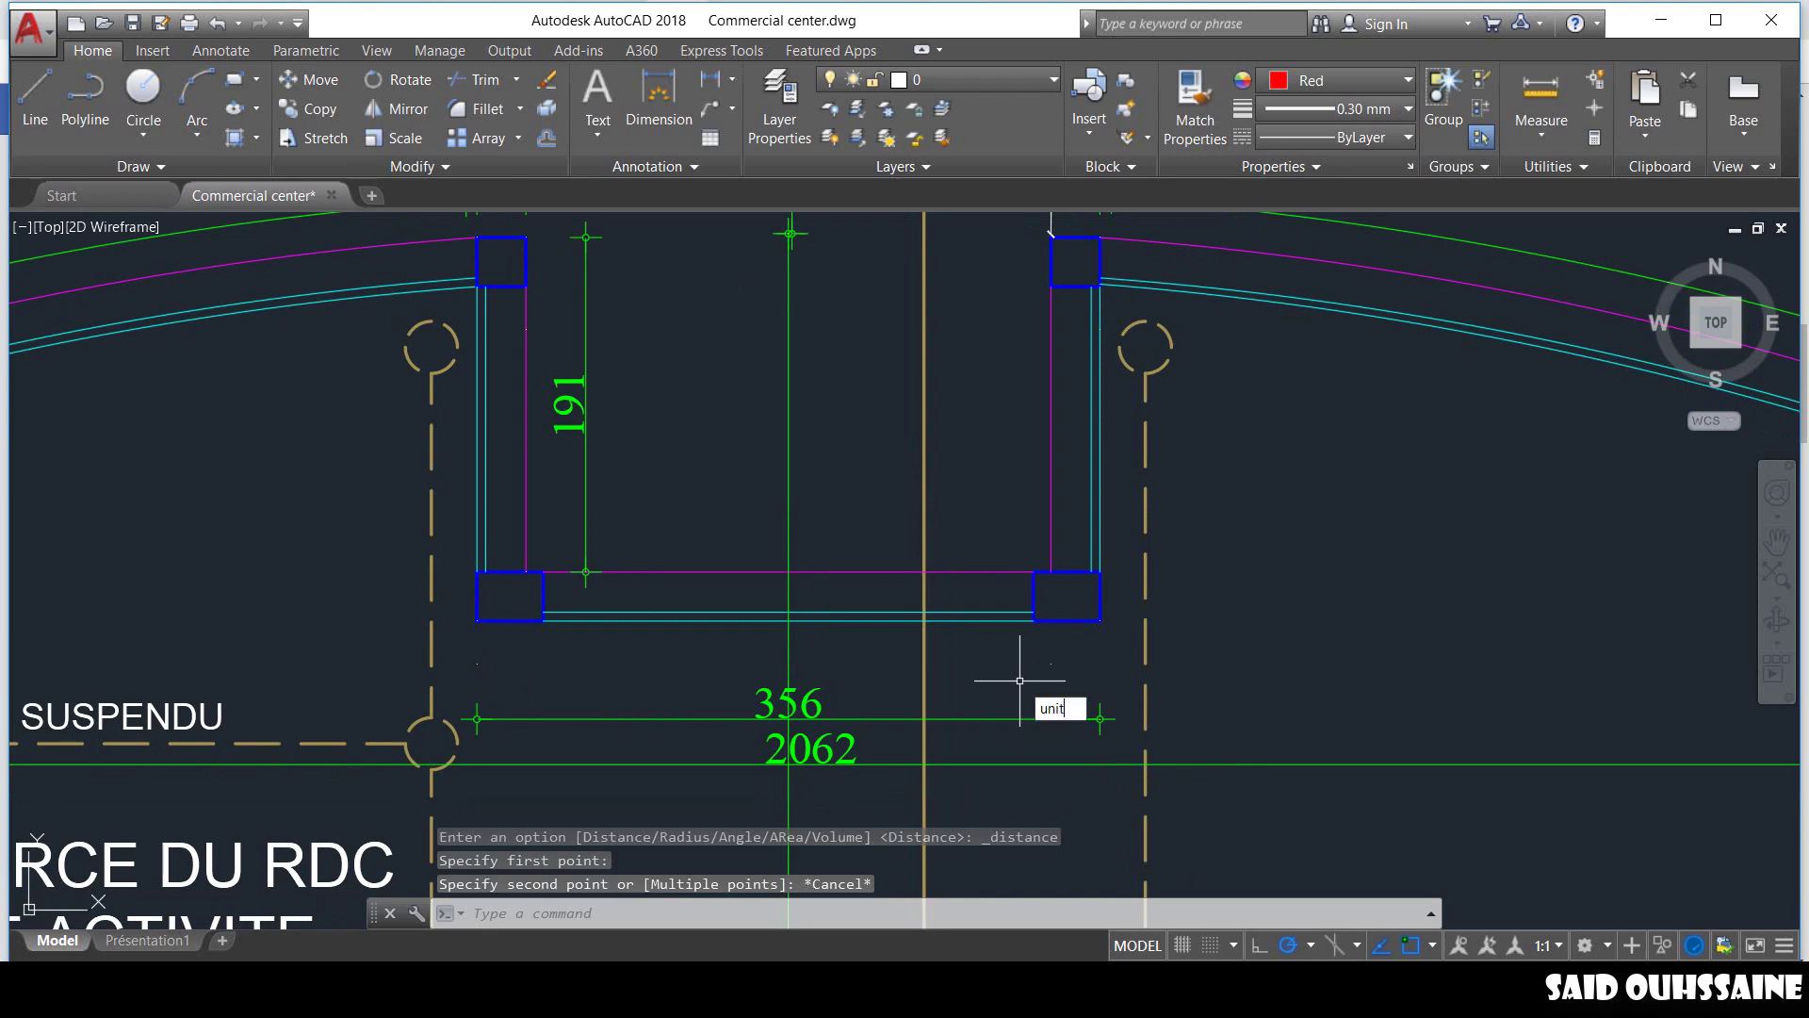
{"action": "type", "text": "s"}
{"action": "key", "text": "Return"}
{"action": "left_click", "coordinate": [807, 491]}
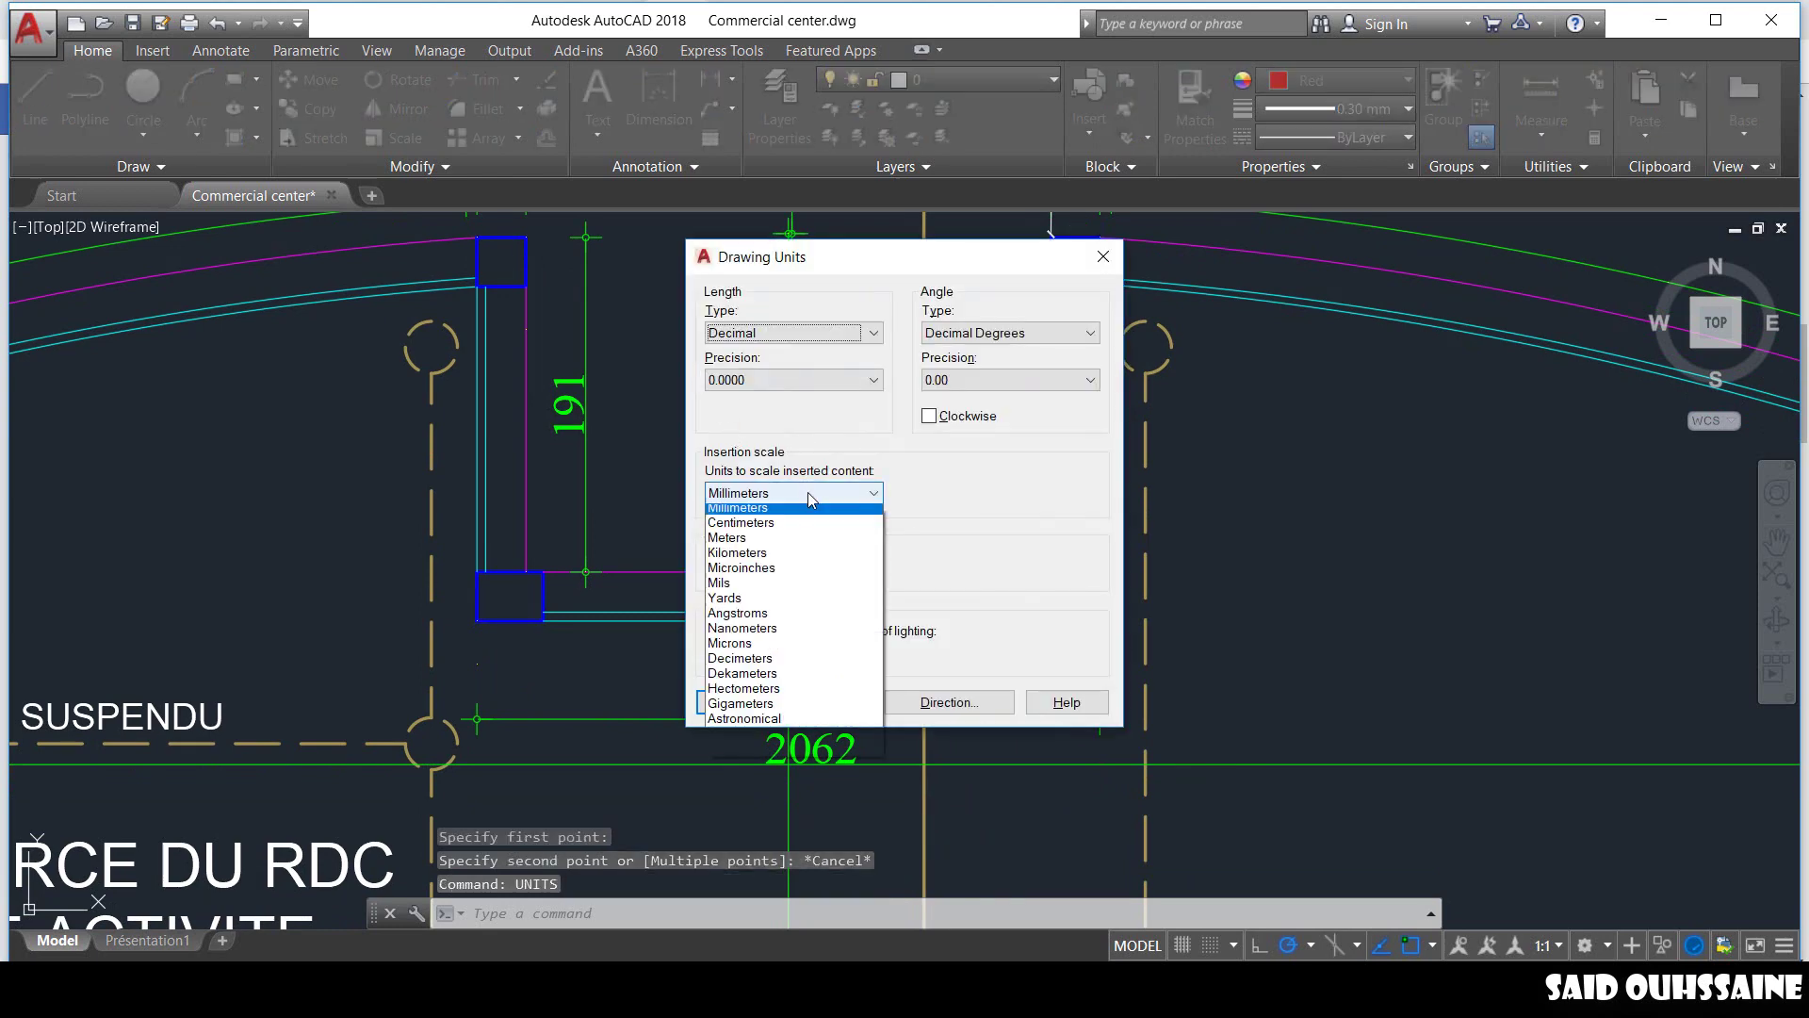
{"action": "left_click", "coordinate": [806, 627]}
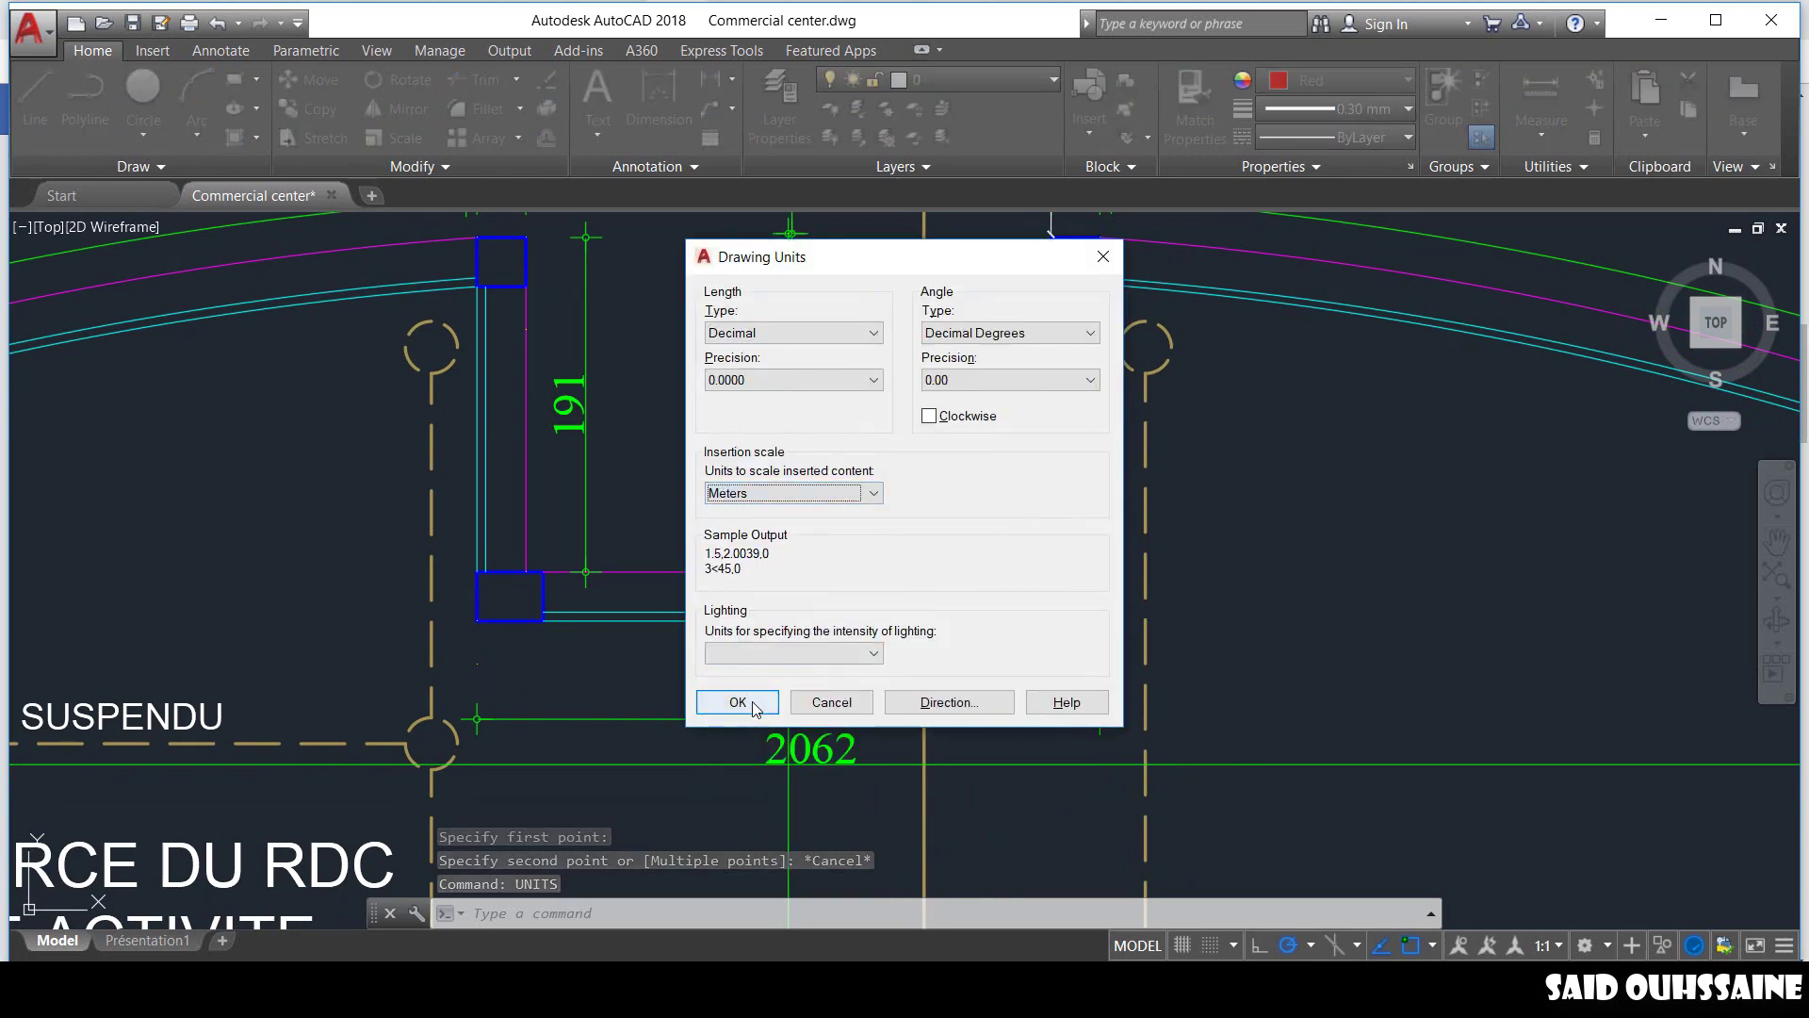
{"action": "left_click", "coordinate": [759, 695]}
Re-measure the 356 dimension, now reading 3.56, then cancel.
{"action": "middle_click_drag", "start_coordinate": [759, 688], "coordinate": [758, 670]}
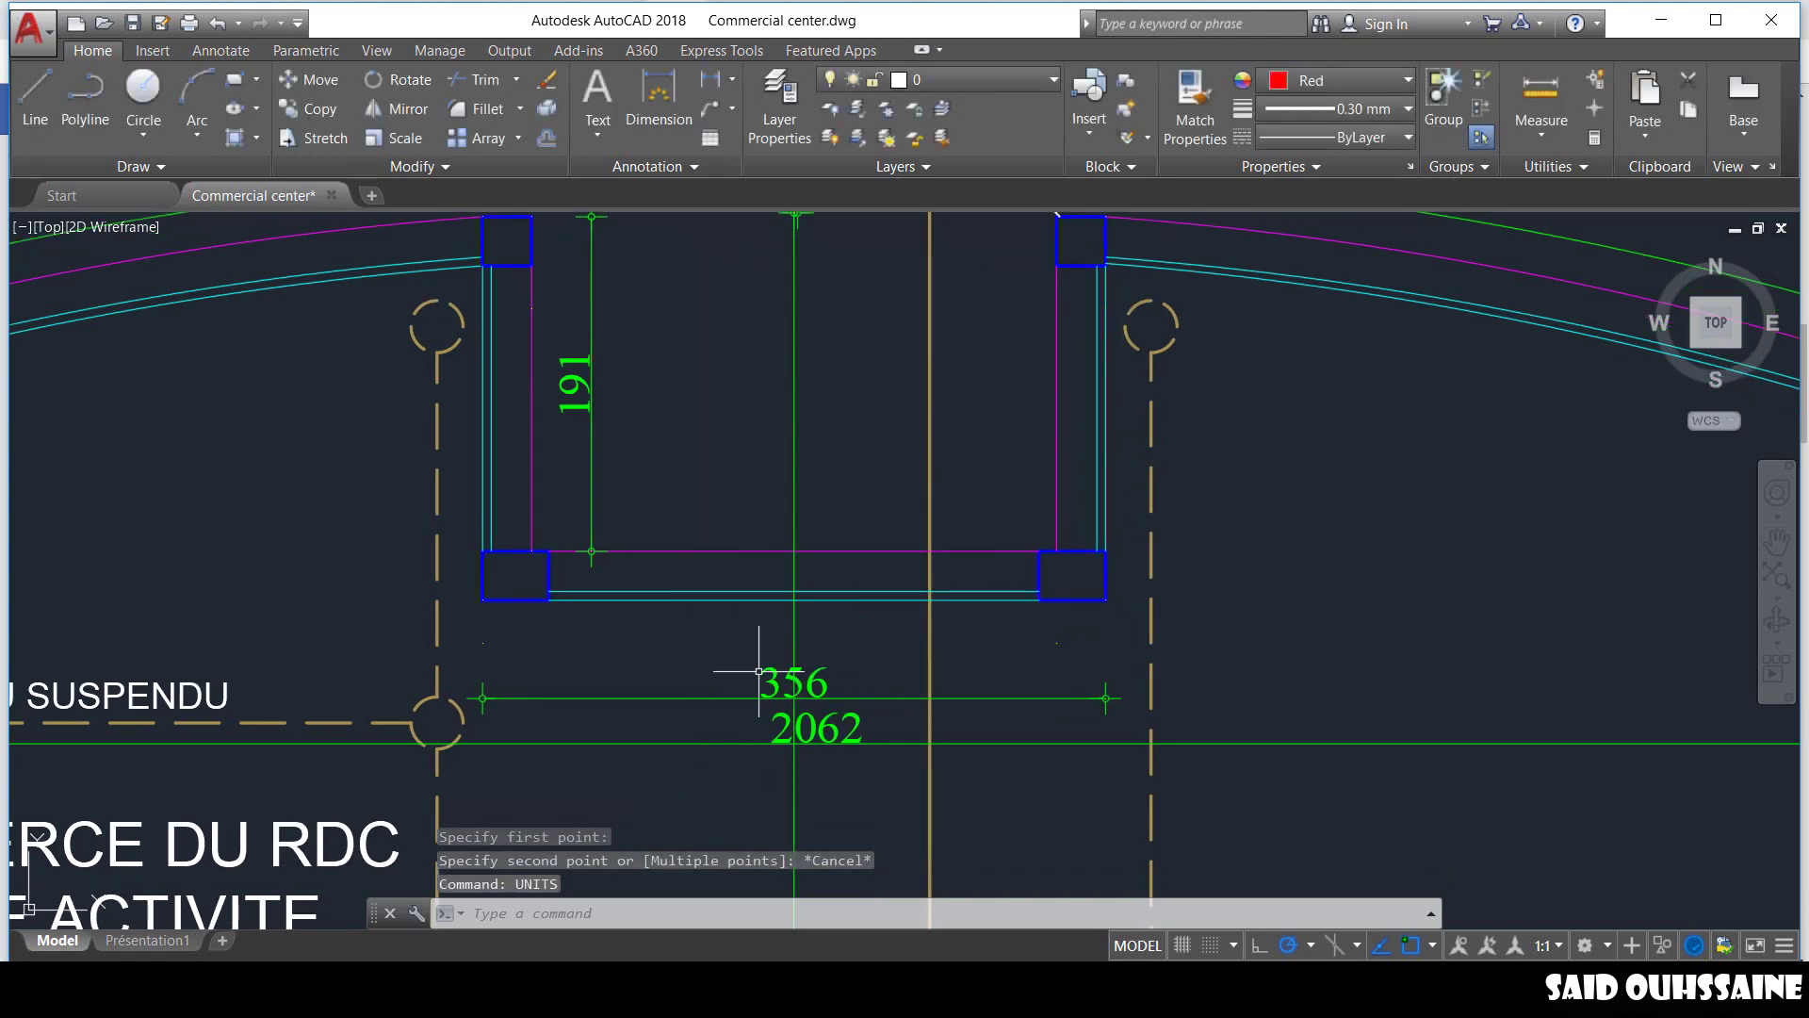
{"action": "left_click", "coordinate": [1541, 94]}
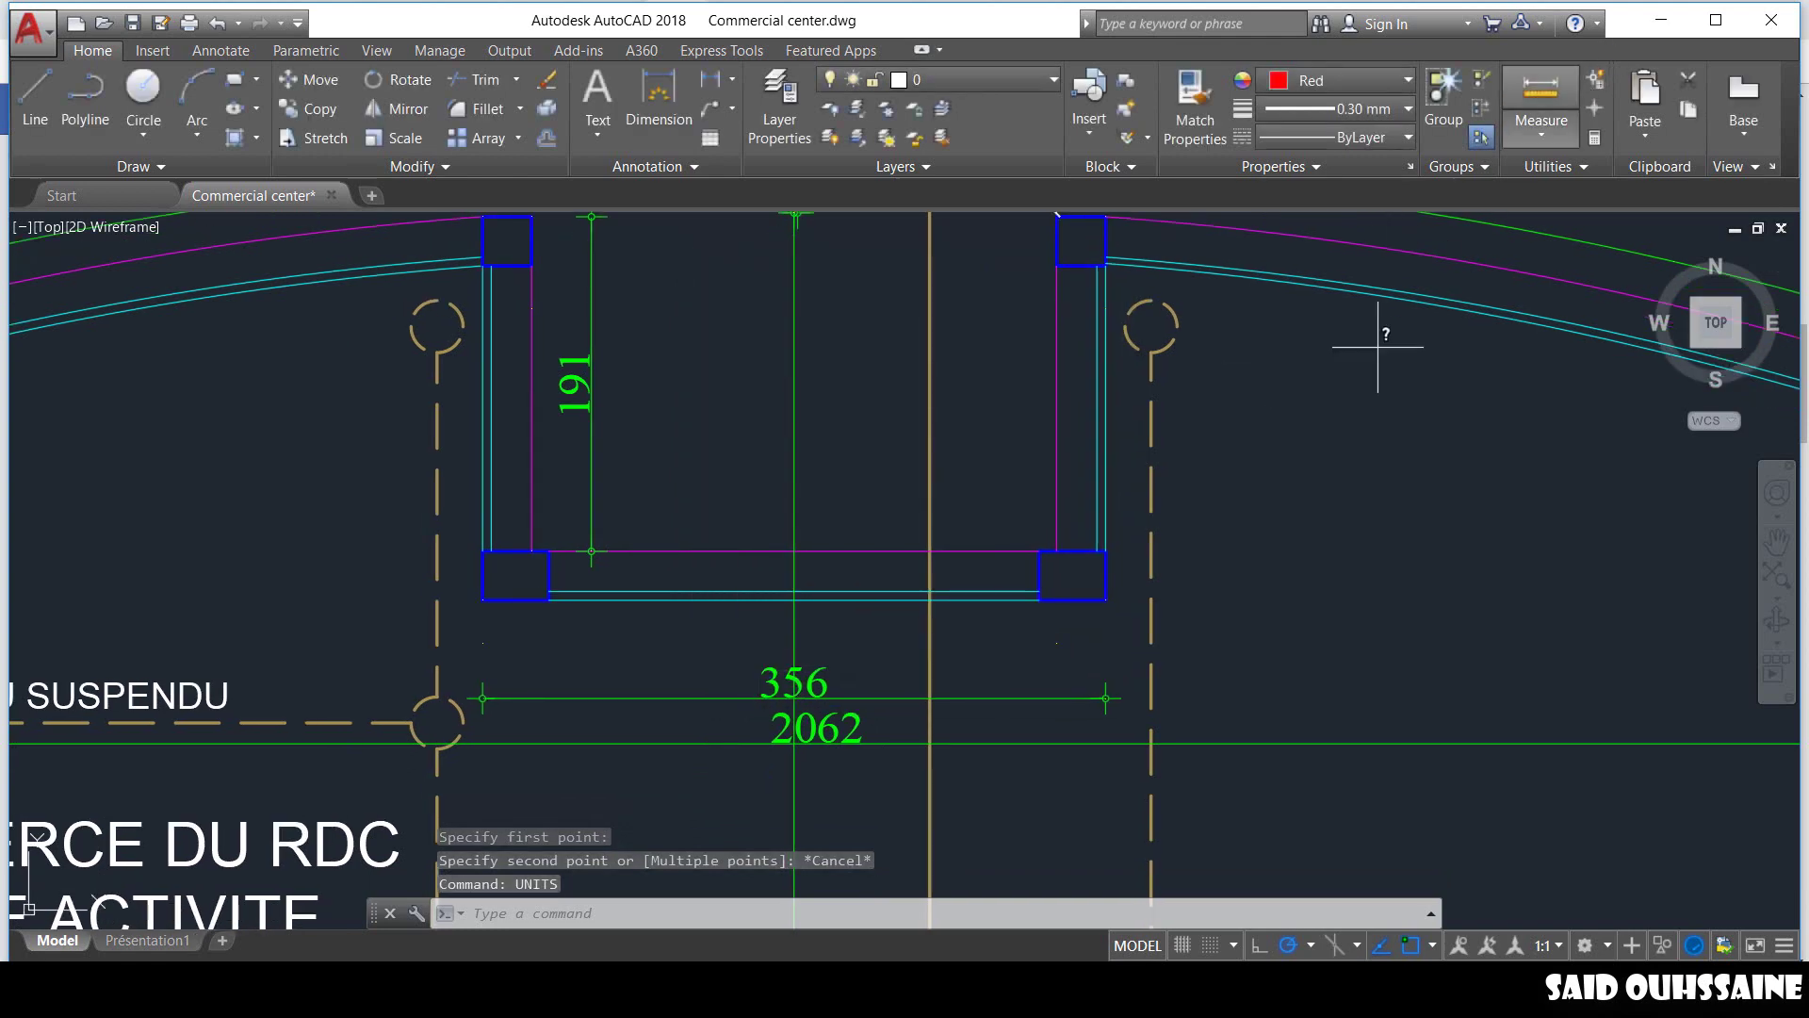
{"action": "left_click", "coordinate": [1106, 699]}
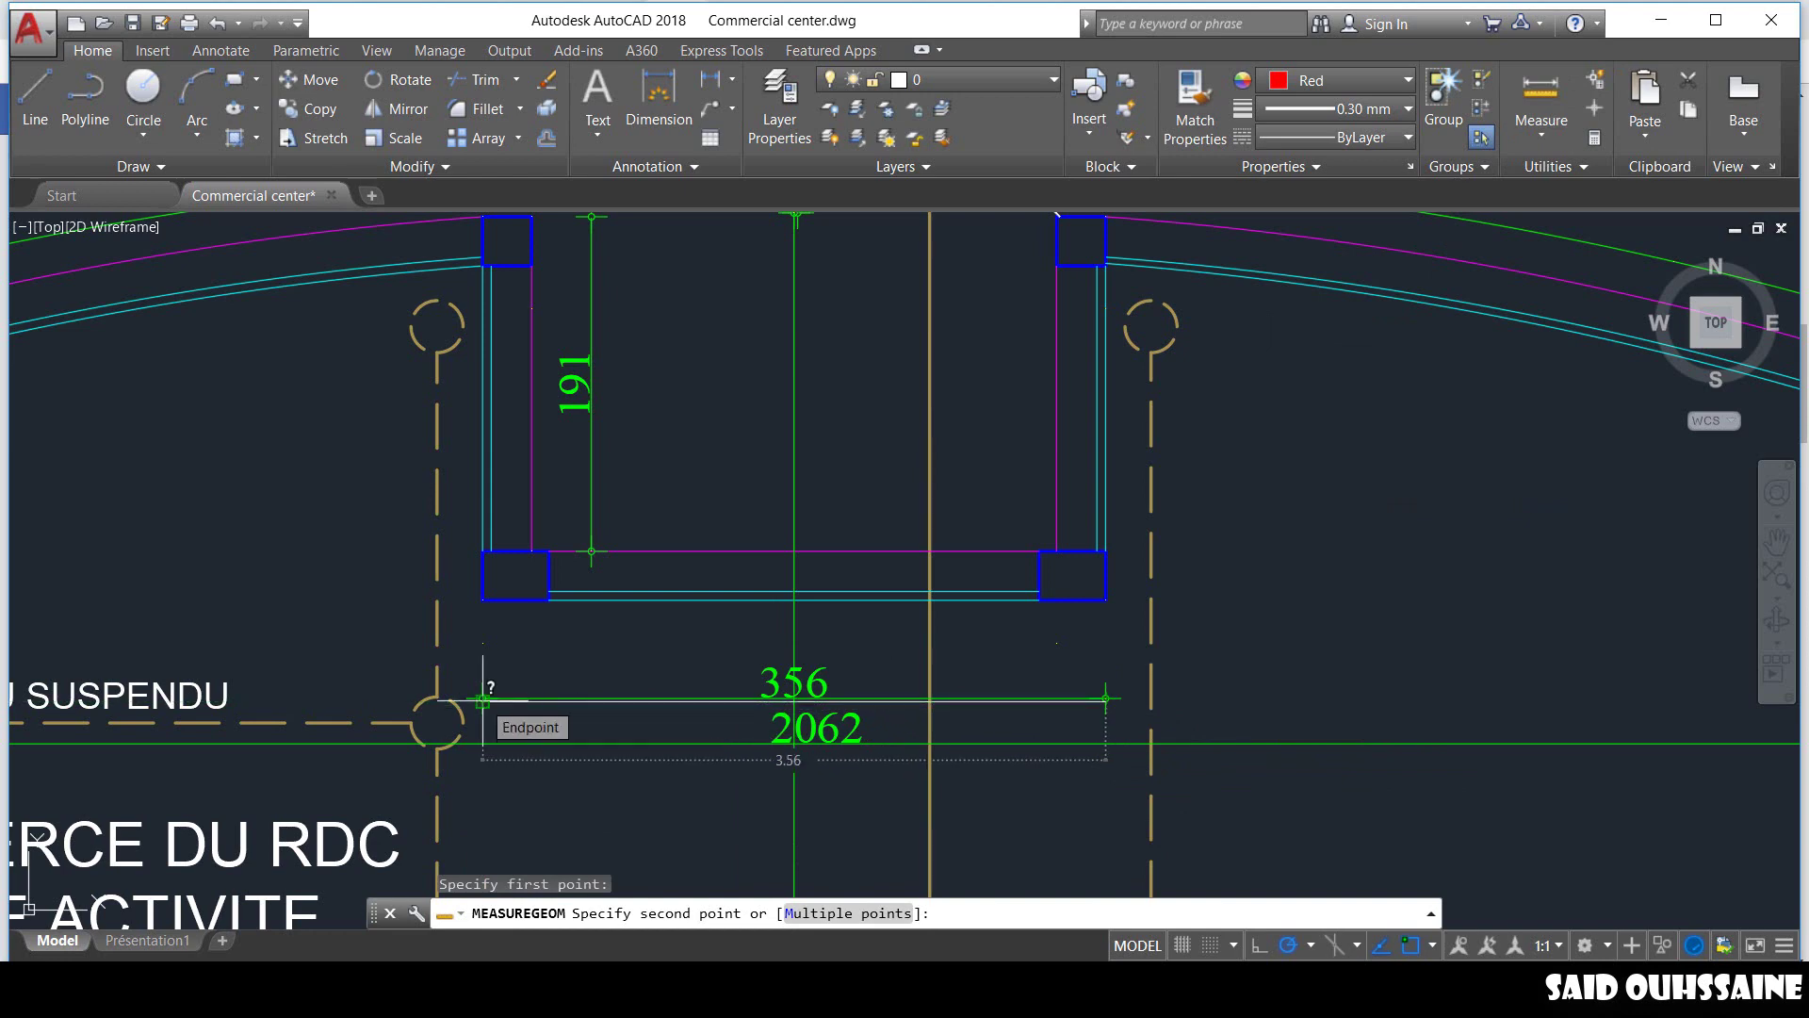
{"action": "key", "text": "Escape"}
Zoom out to view the Underground, First floor and Second floor plans.
{"action": "middle_click_drag", "start_coordinate": [625, 687], "coordinate": [606, 590]}
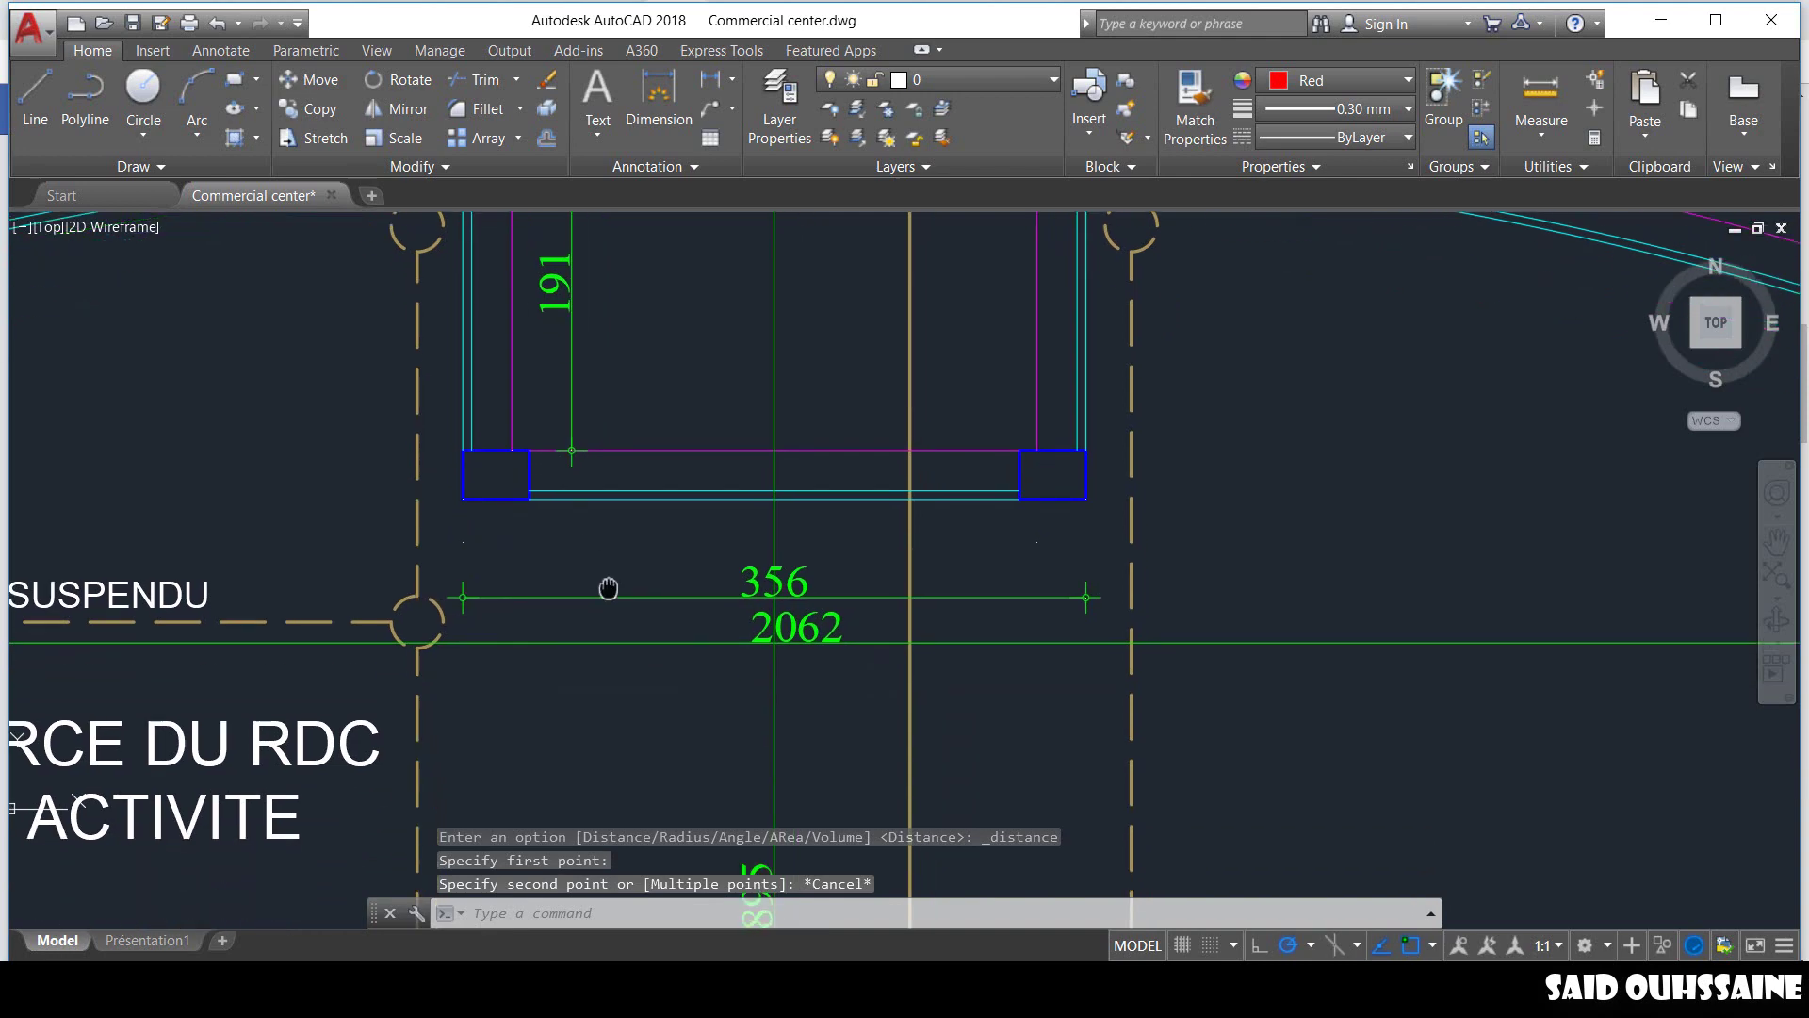
{"action": "scroll", "coordinate": [603, 592], "scroll_direction": "down", "scroll_amount": 6}
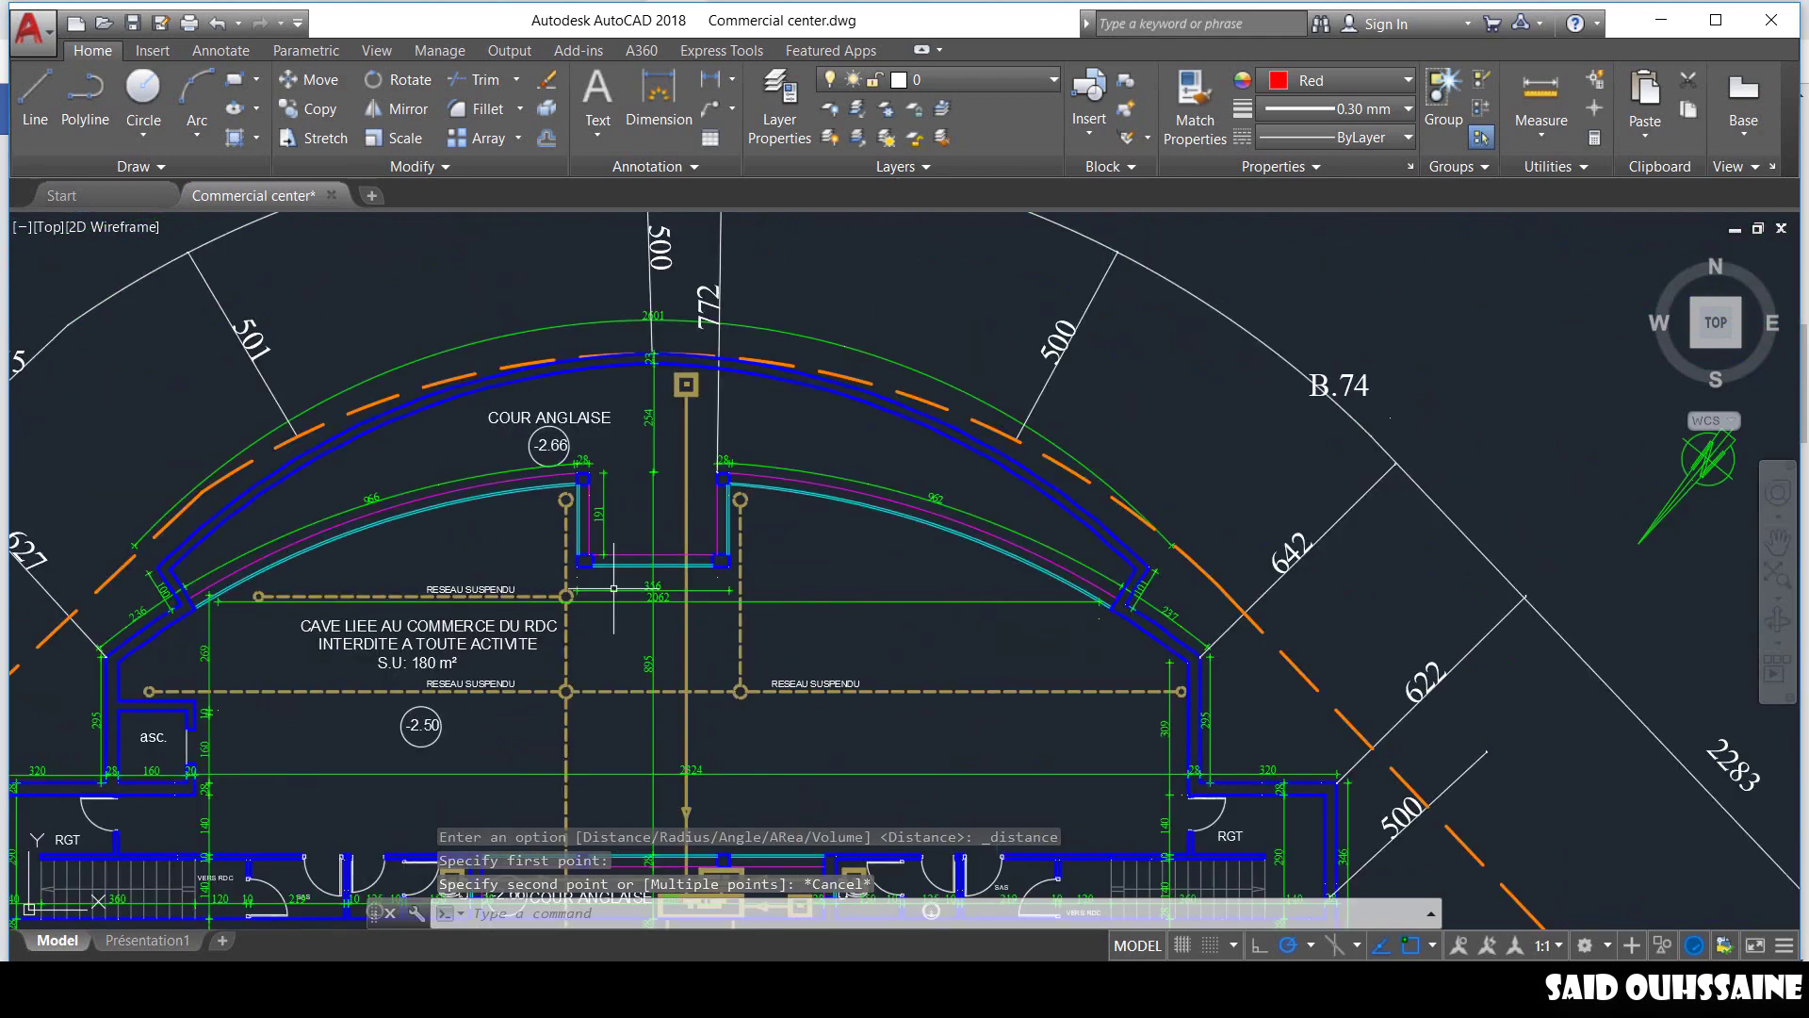
{"action": "mouse_move", "coordinate": [613, 588]}
{"action": "middle_mouse_down"}
{"action": "mouse_move", "coordinate": [689, 425]}
{"action": "mouse_move", "coordinate": [687, 484]}
{"action": "middle_mouse_up"}
{"action": "scroll", "coordinate": [689, 429], "scroll_direction": "down", "scroll_amount": 5}
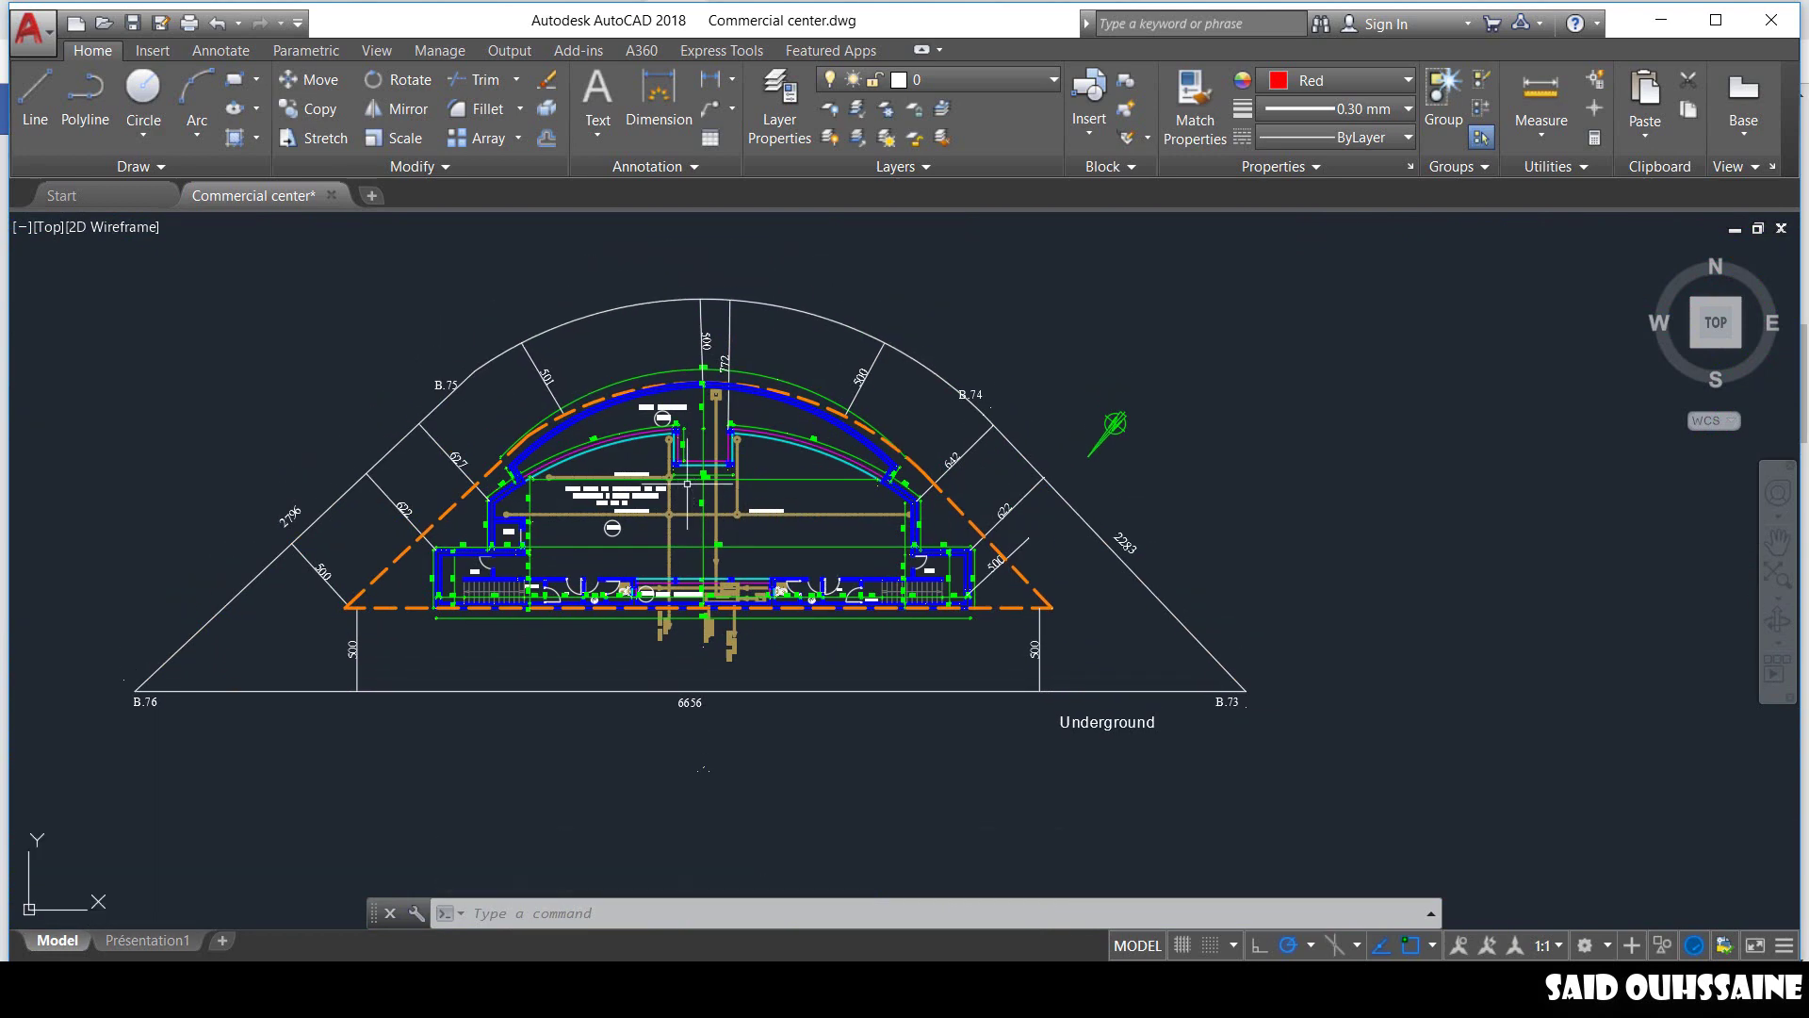
{"action": "scroll", "coordinate": [687, 484], "scroll_direction": "down", "scroll_amount": 3}
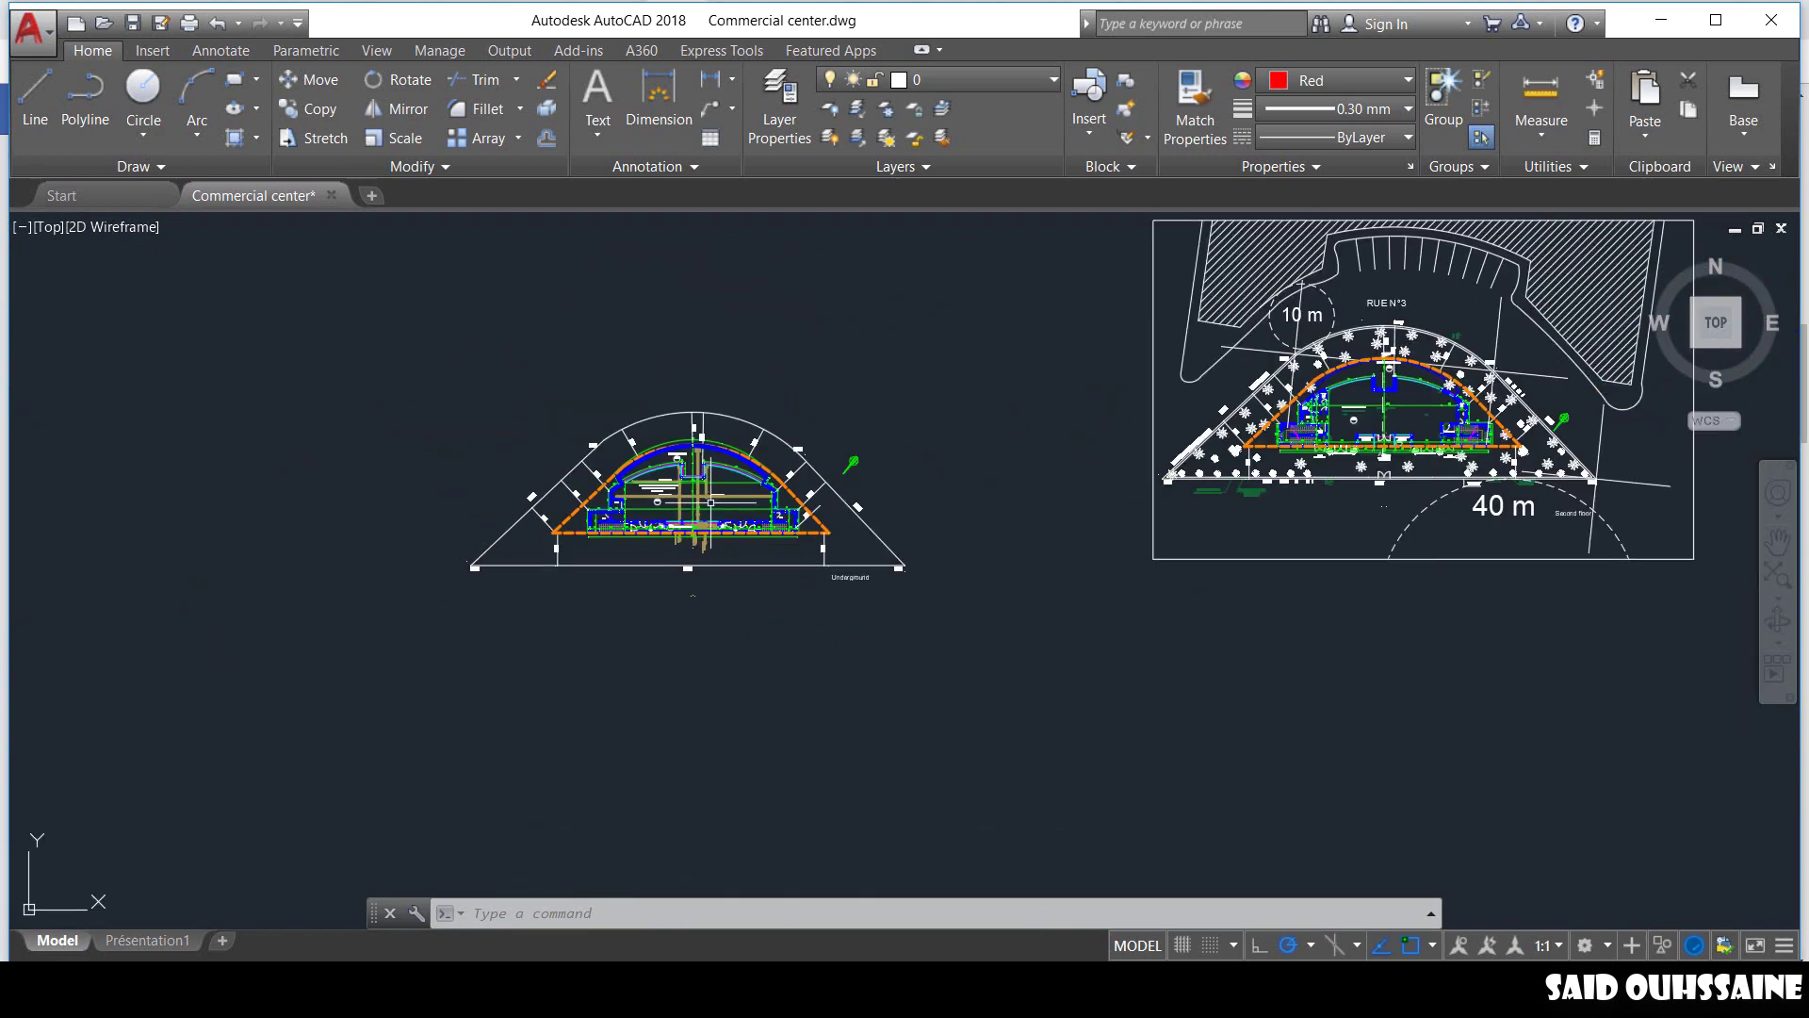
{"action": "scroll", "coordinate": [855, 567], "scroll_direction": "up", "scroll_amount": 2}
{"action": "scroll", "coordinate": [855, 568], "scroll_direction": "up", "scroll_amount": 3}
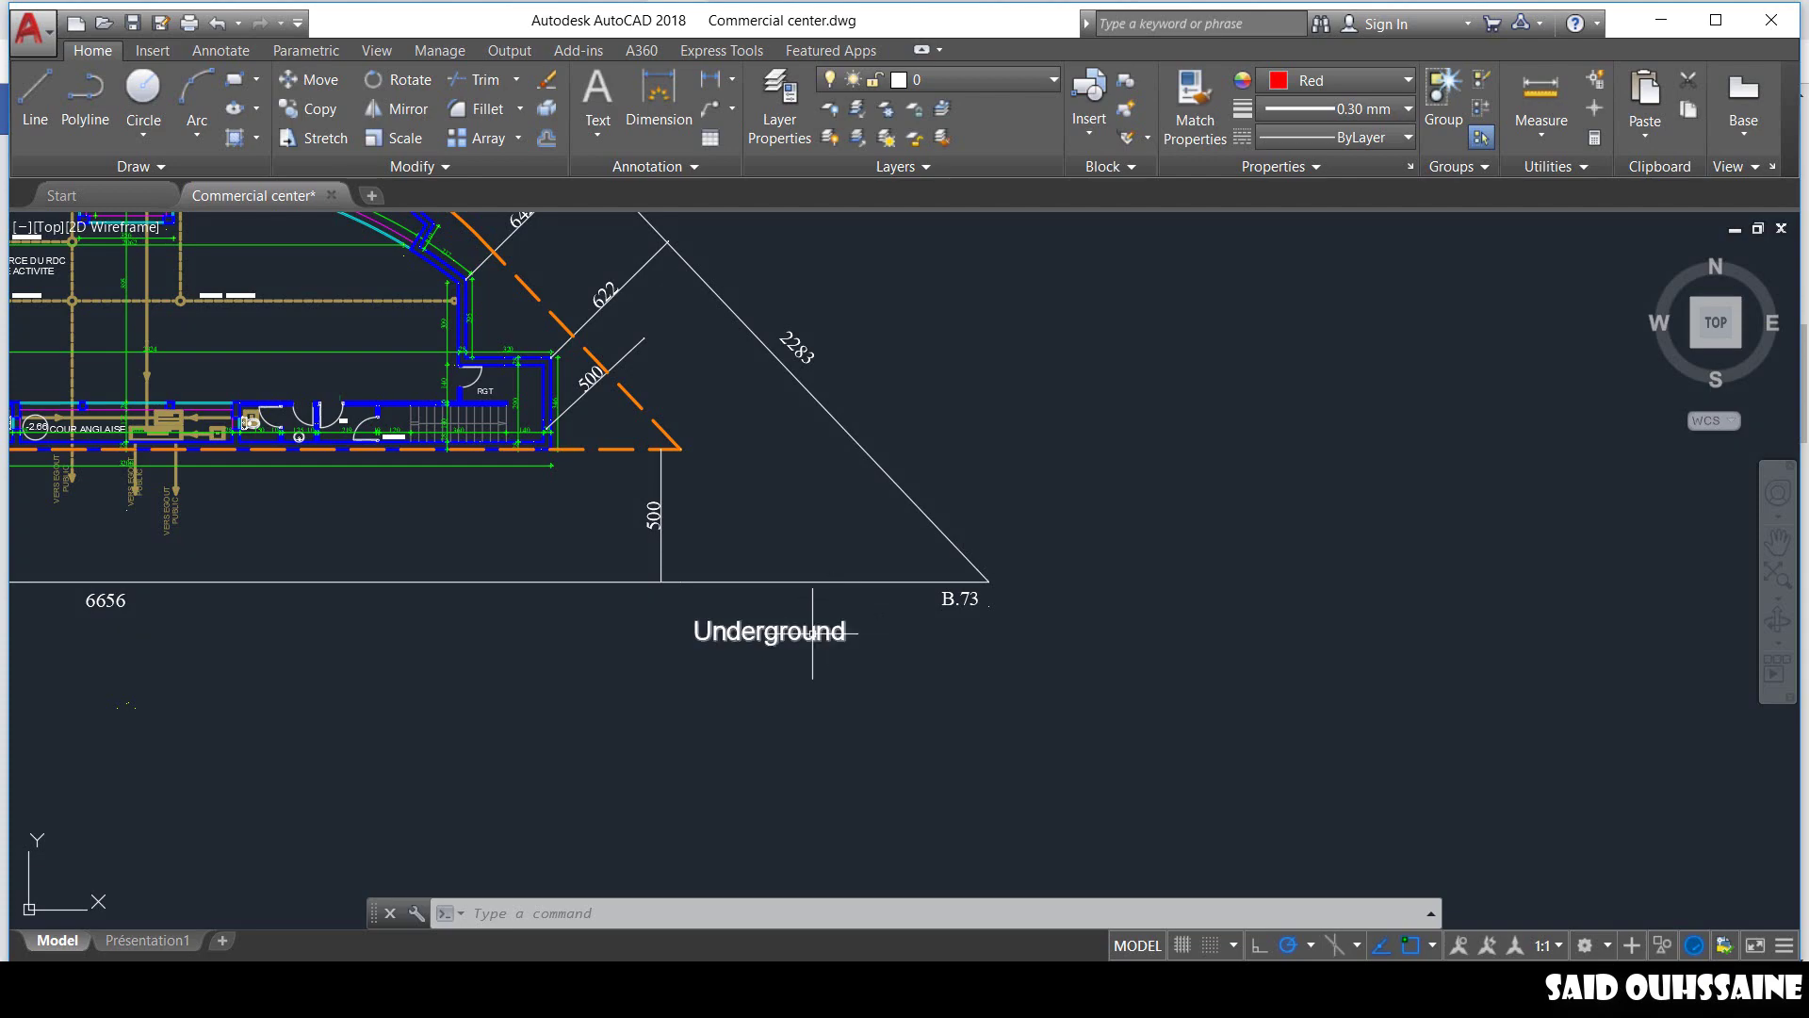
{"action": "scroll", "coordinate": [836, 578], "scroll_direction": "up", "scroll_amount": 2}
{"action": "scroll", "coordinate": [819, 675], "scroll_direction": "down", "scroll_amount": 10}
{"action": "scroll", "coordinate": [793, 490], "scroll_direction": "up", "scroll_amount": 8}
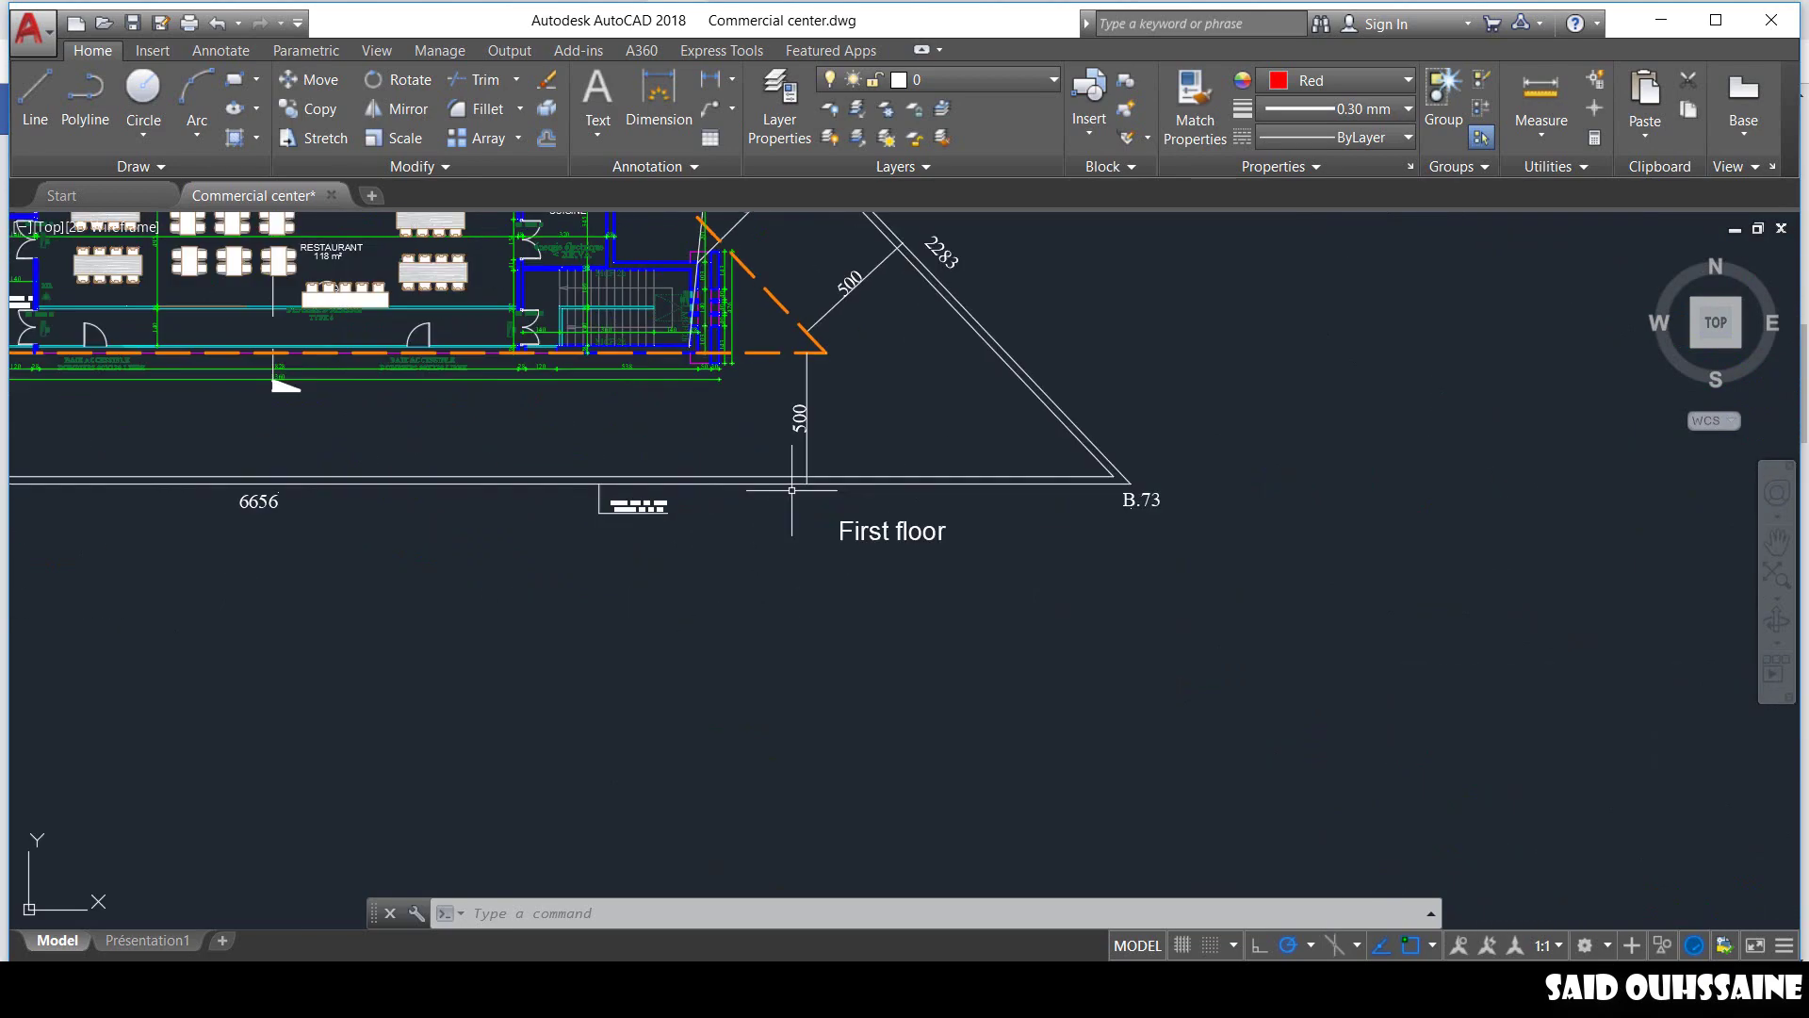
{"action": "scroll", "coordinate": [792, 490], "scroll_direction": "down", "scroll_amount": 6}
{"action": "scroll", "coordinate": [1283, 772], "scroll_direction": "up", "scroll_amount": 8}
{"action": "scroll", "coordinate": [942, 716], "scroll_direction": "down", "scroll_amount": 10}
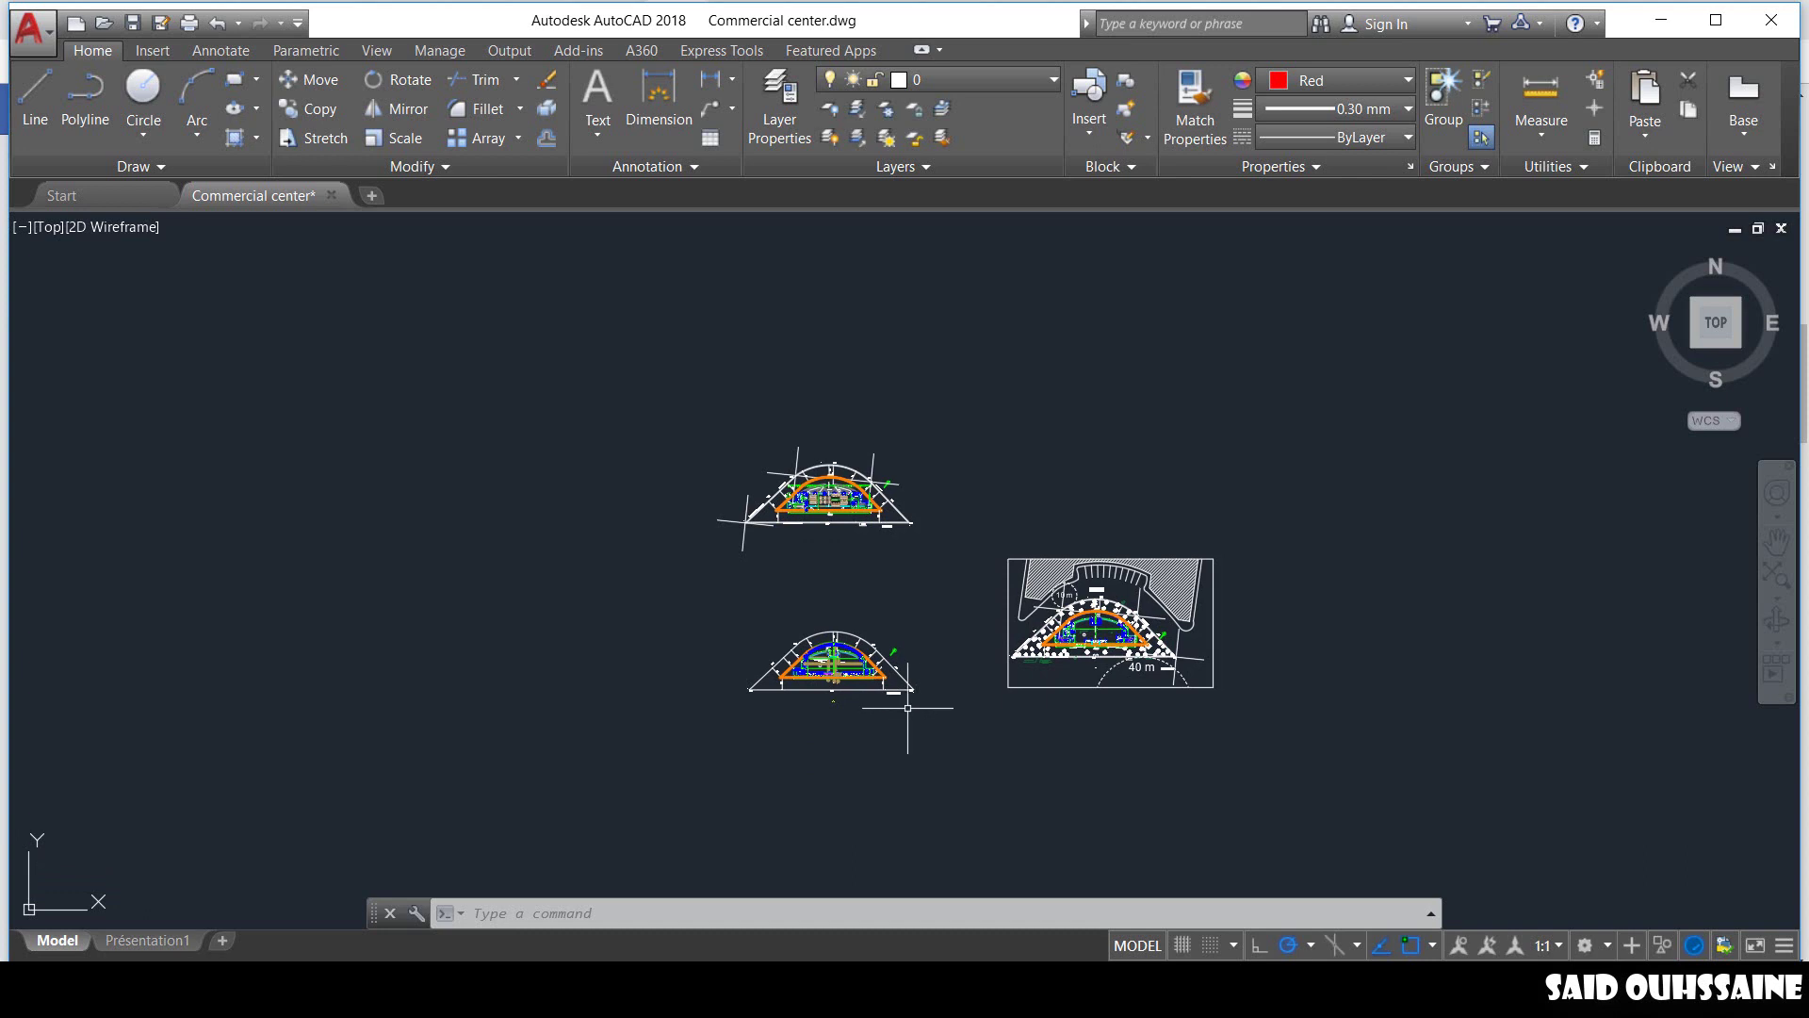
{"action": "scroll", "coordinate": [913, 719], "scroll_direction": "up", "scroll_amount": 2}
Window-select the Underground plan and copy it to the clipboard.
{"action": "left_click", "coordinate": [959, 718]}
{"action": "left_click", "coordinate": [650, 619]}
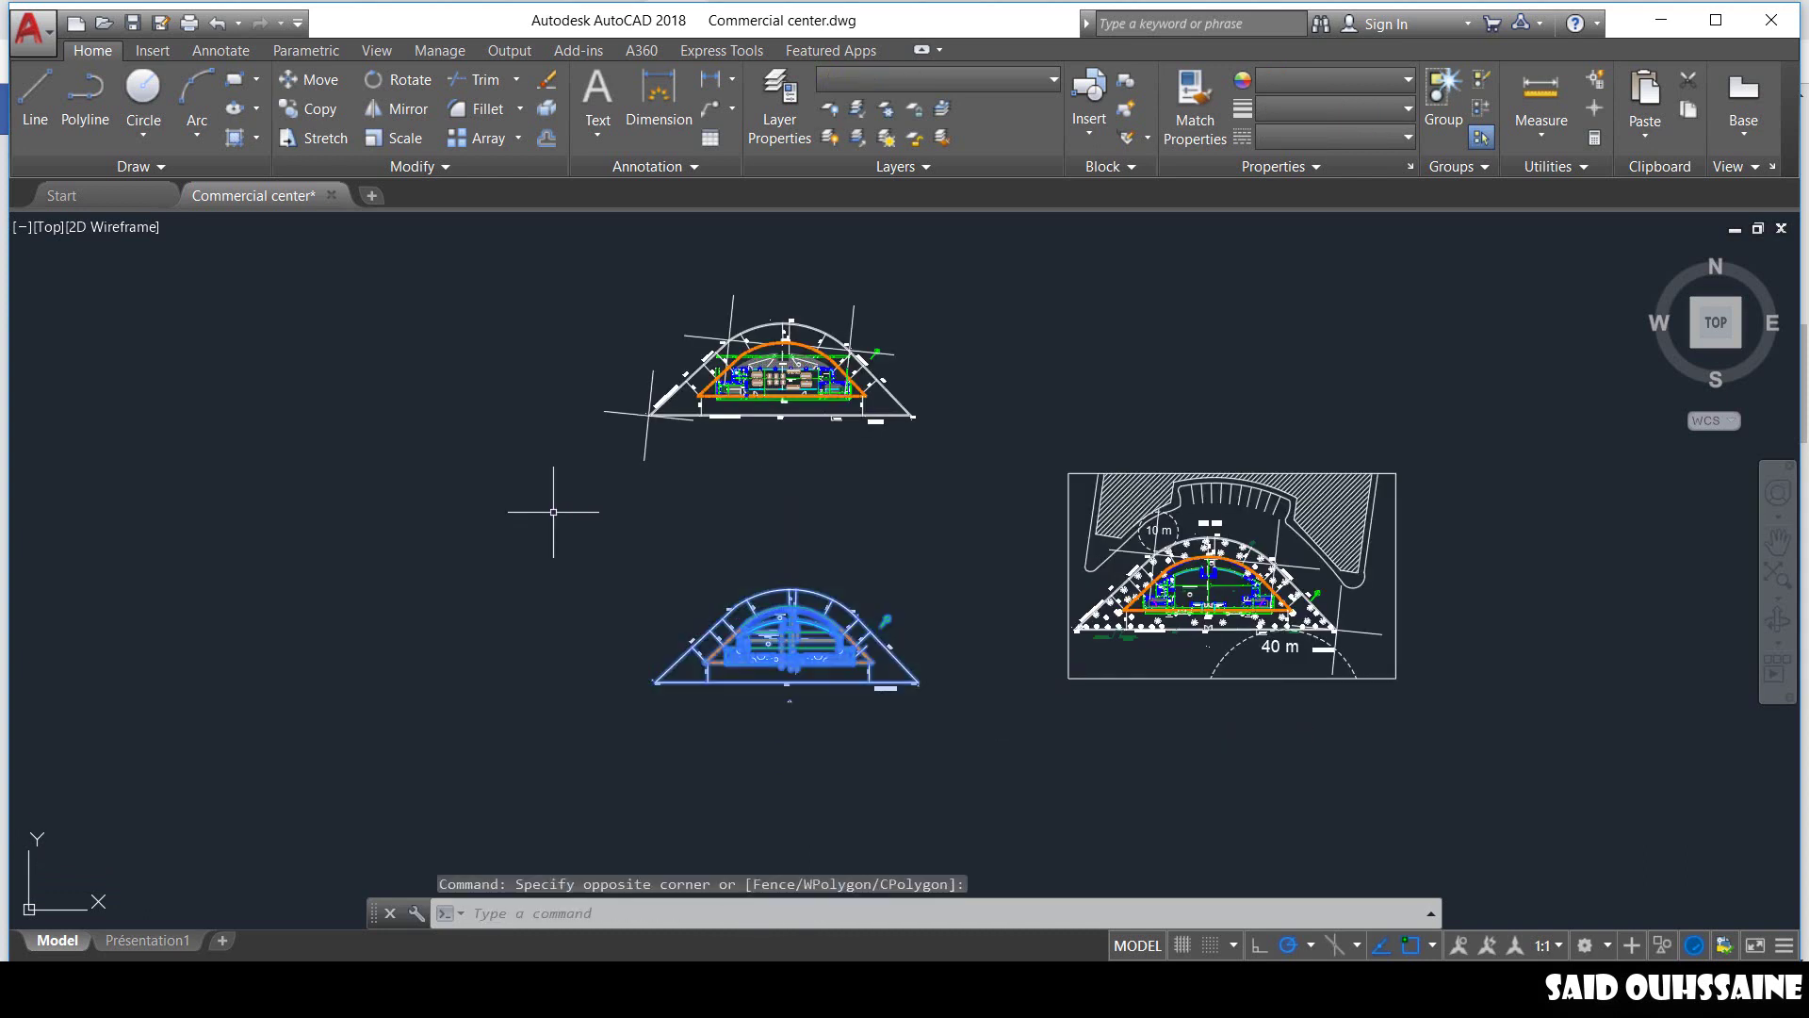
{"action": "key", "text": "ctrl+c"}
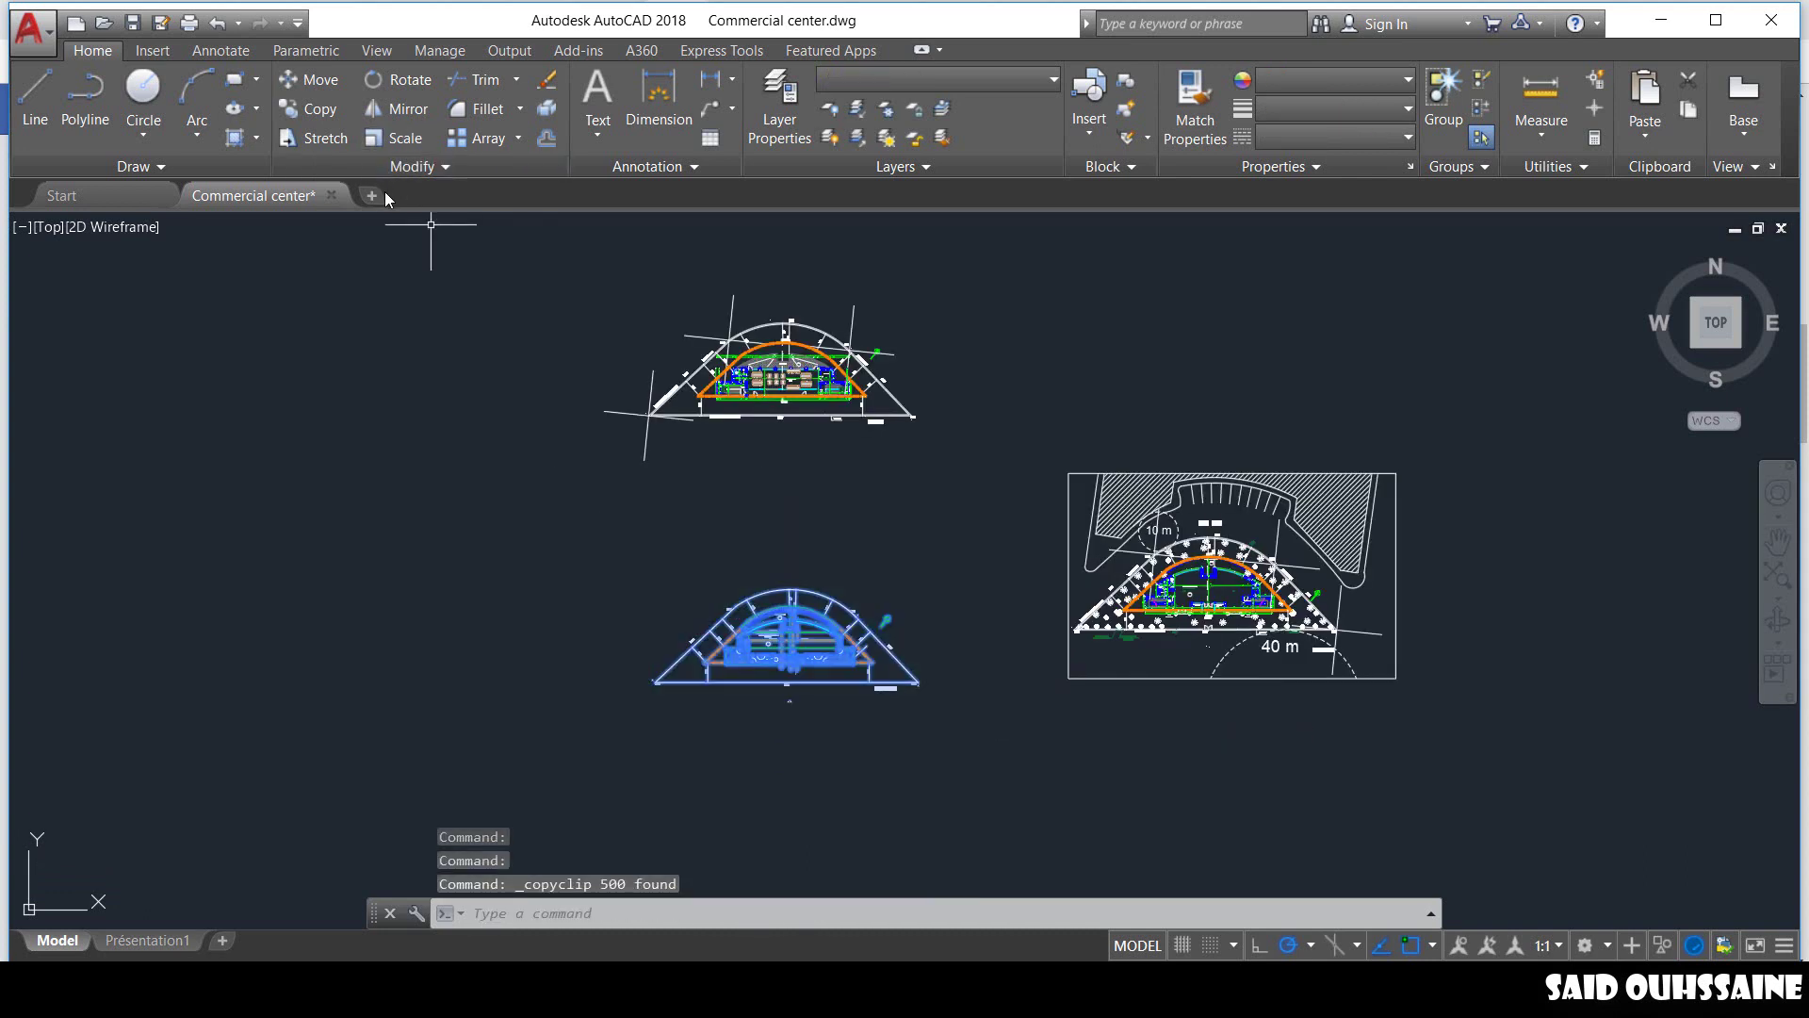
Paste the plan into a new drawing, Drawing1, at insertion point 0,0 and zoom extents.
{"action": "left_click", "coordinate": [377, 202]}
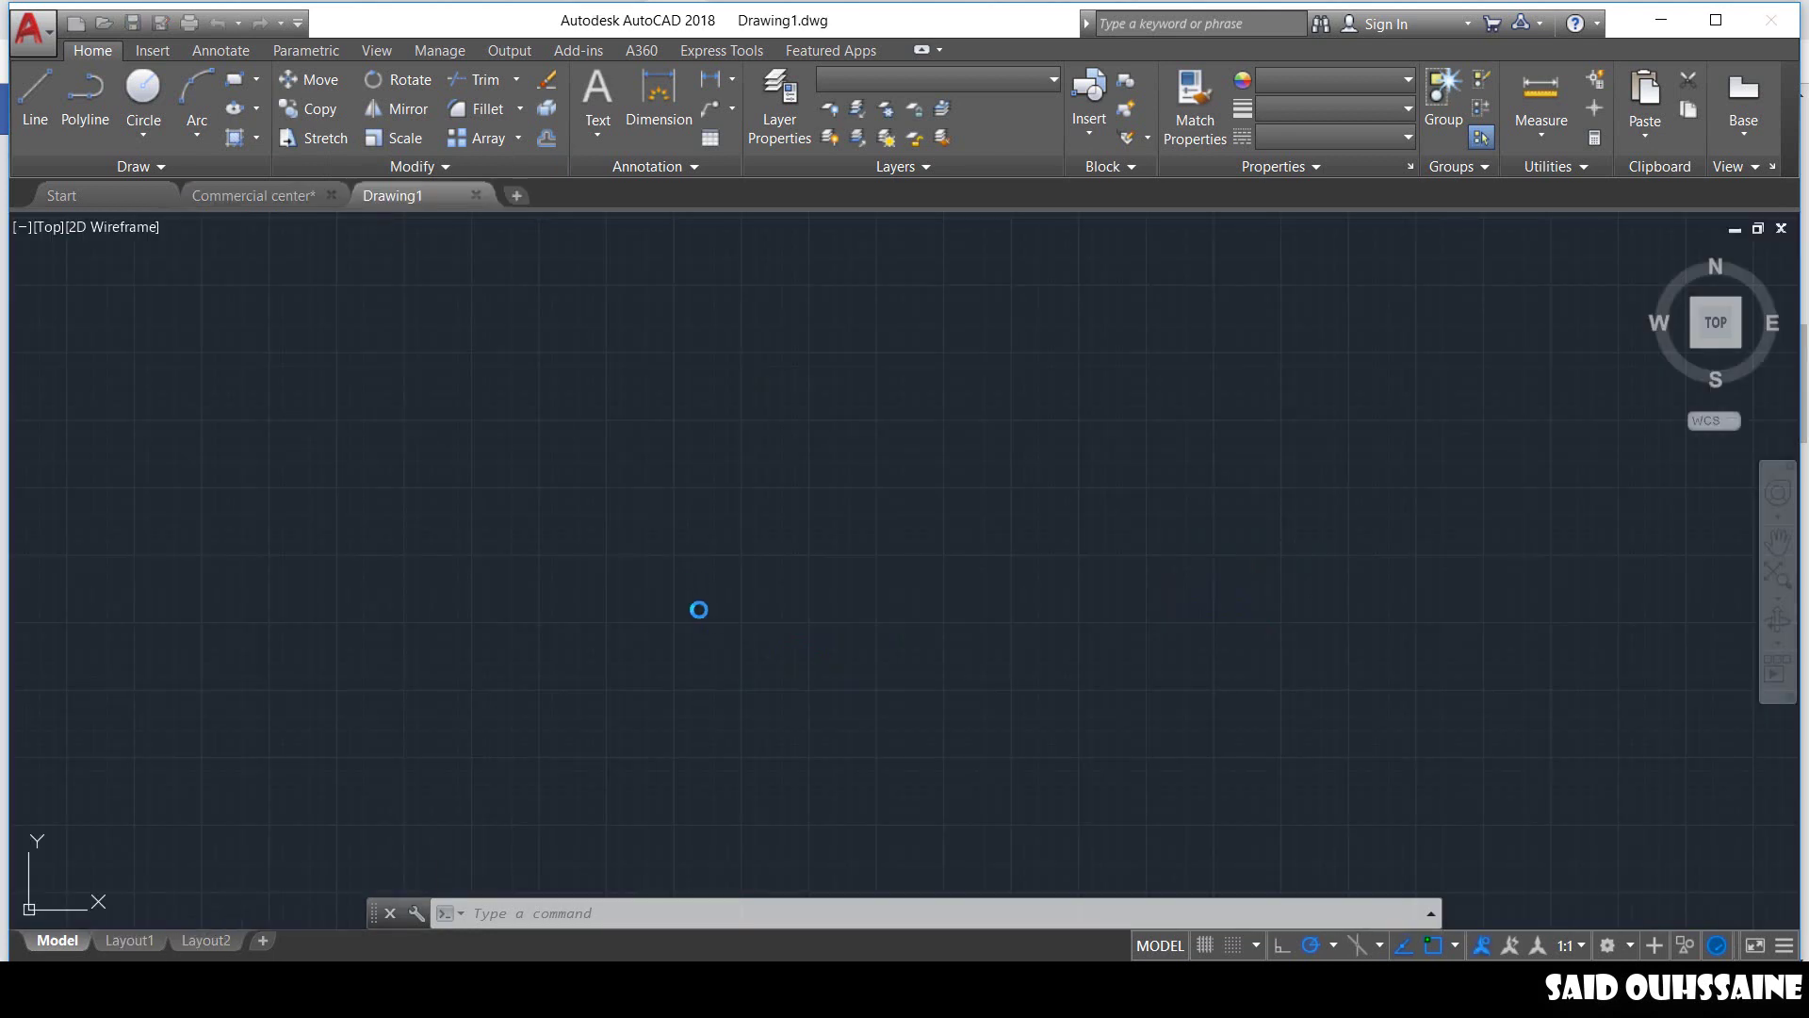
{"action": "key", "text": "ctrl+v"}
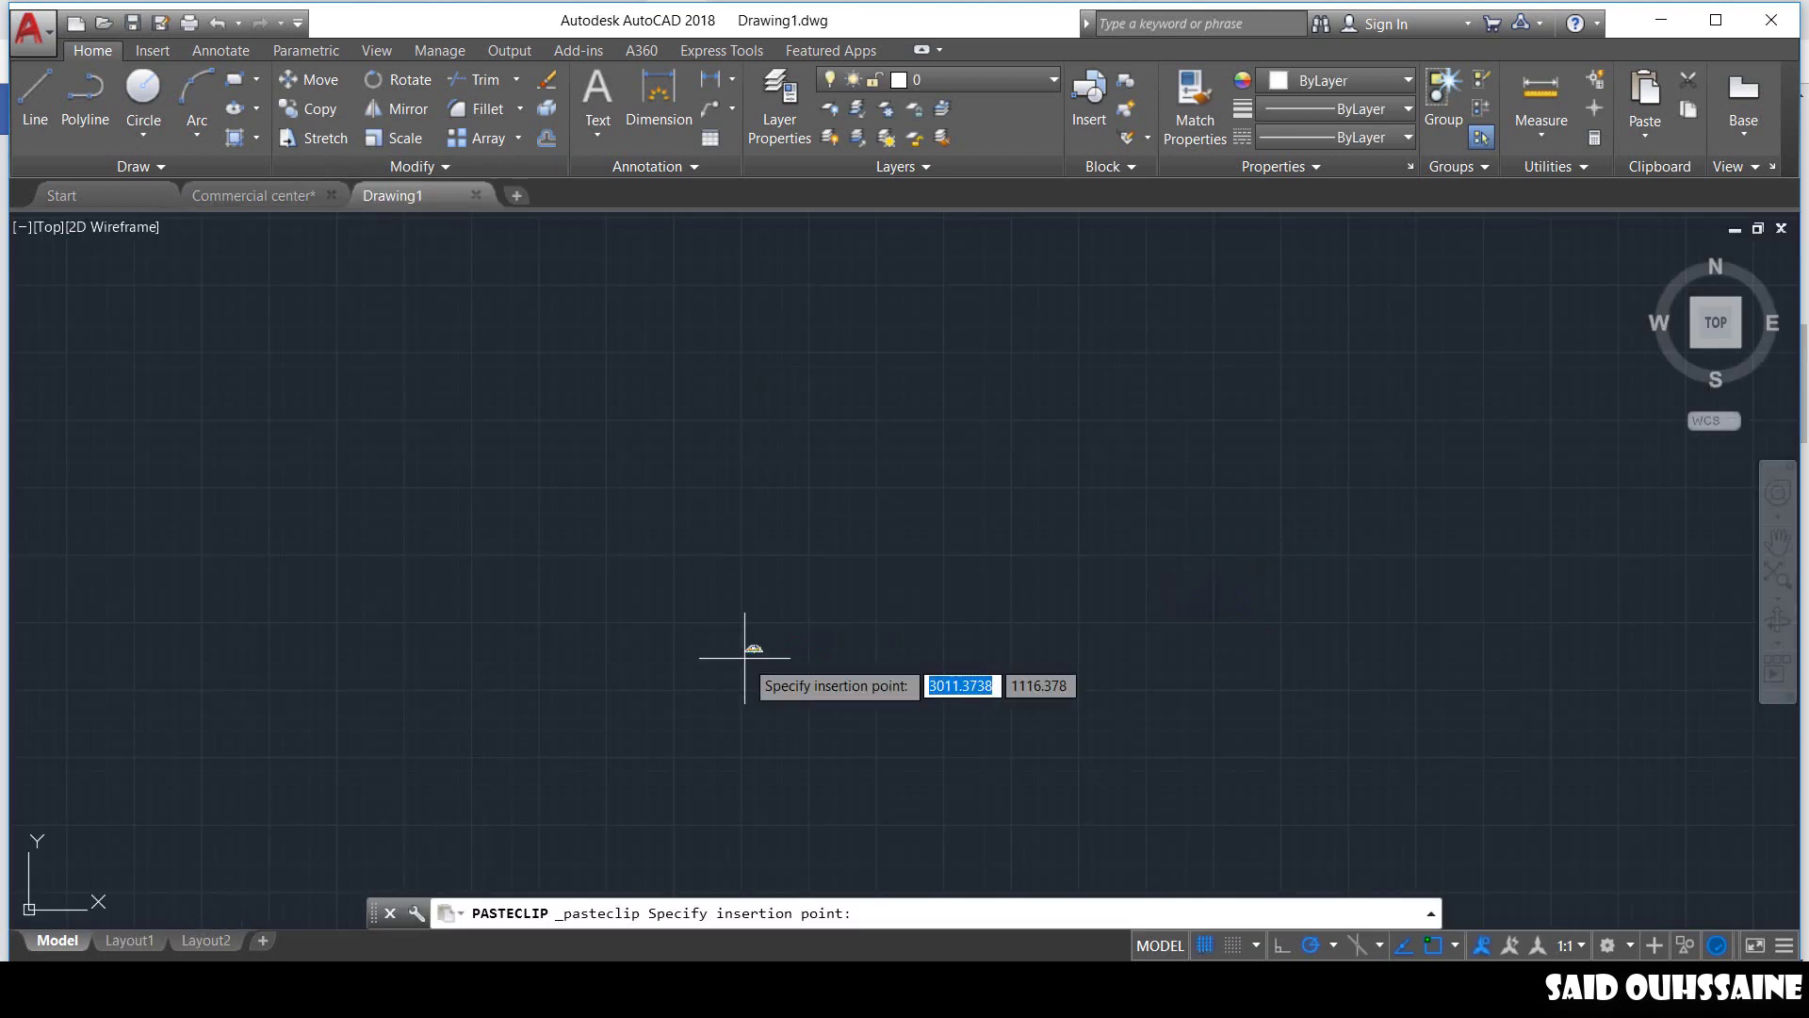
{"action": "type", "text": "0"}
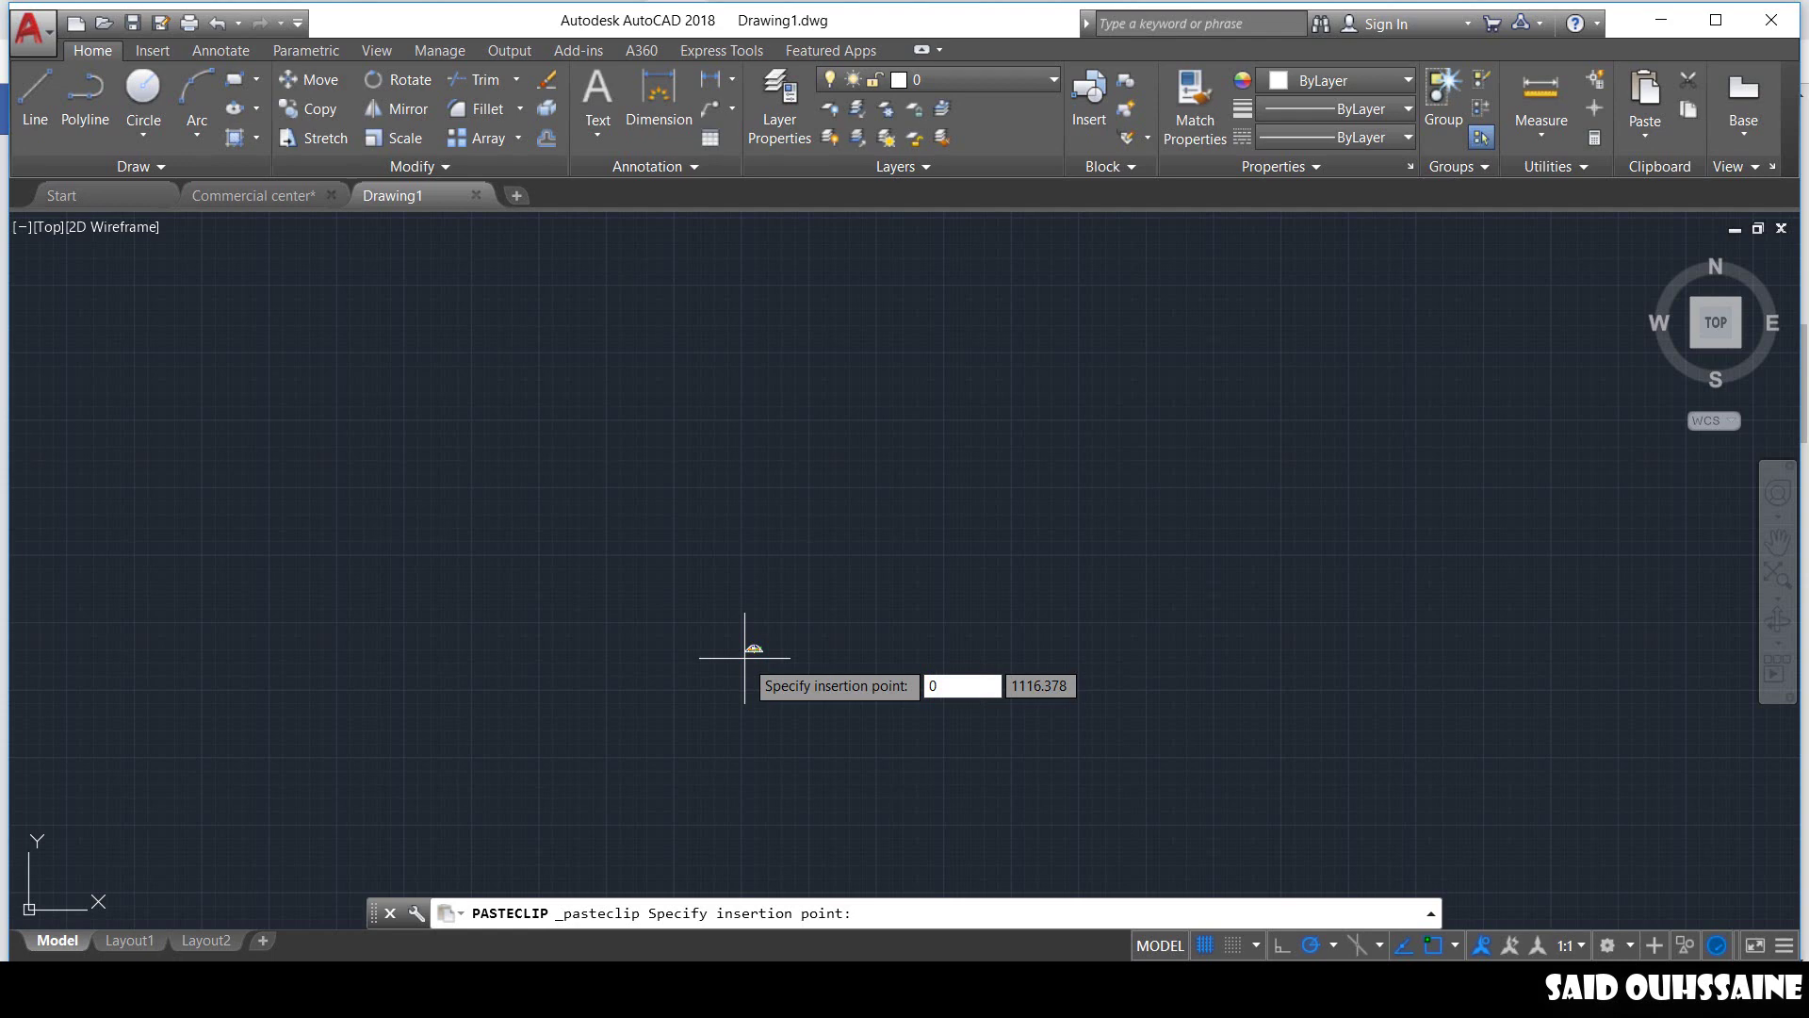
{"action": "key", "text": "Tab"}
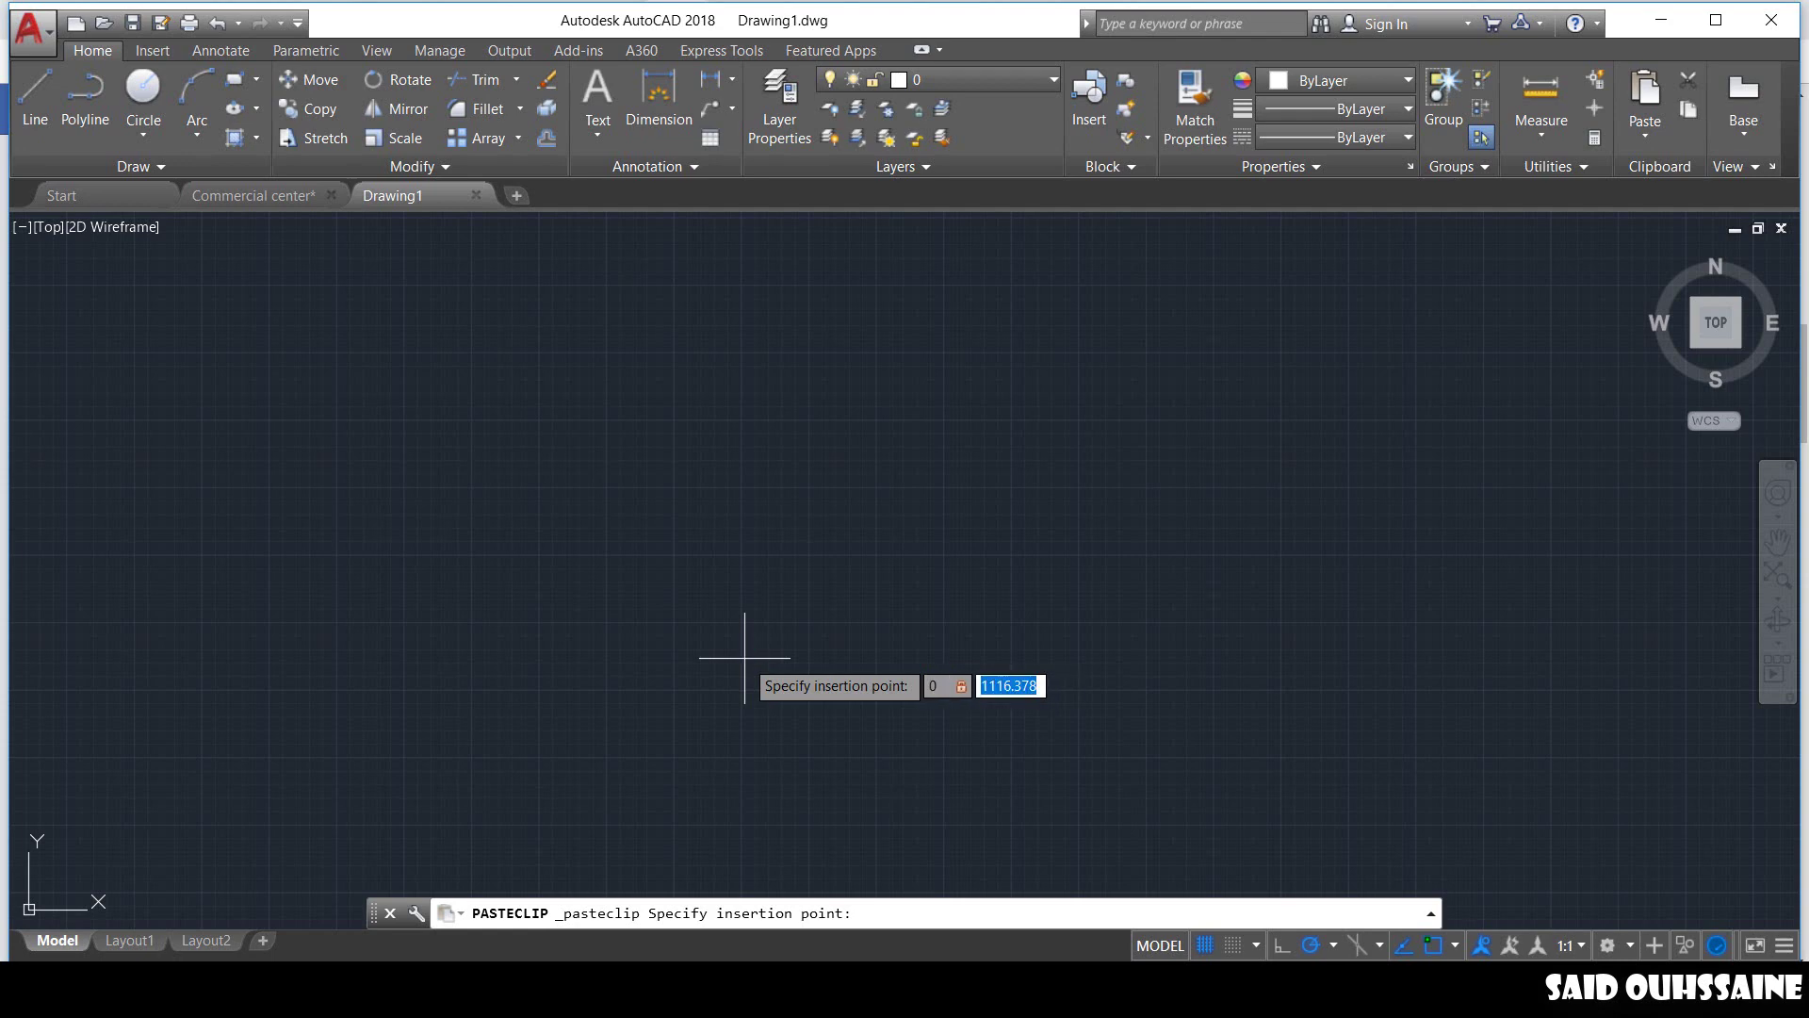
{"action": "type", "text": "0"}
{"action": "key", "text": "Tab"}
{"action": "key", "text": "Return"}
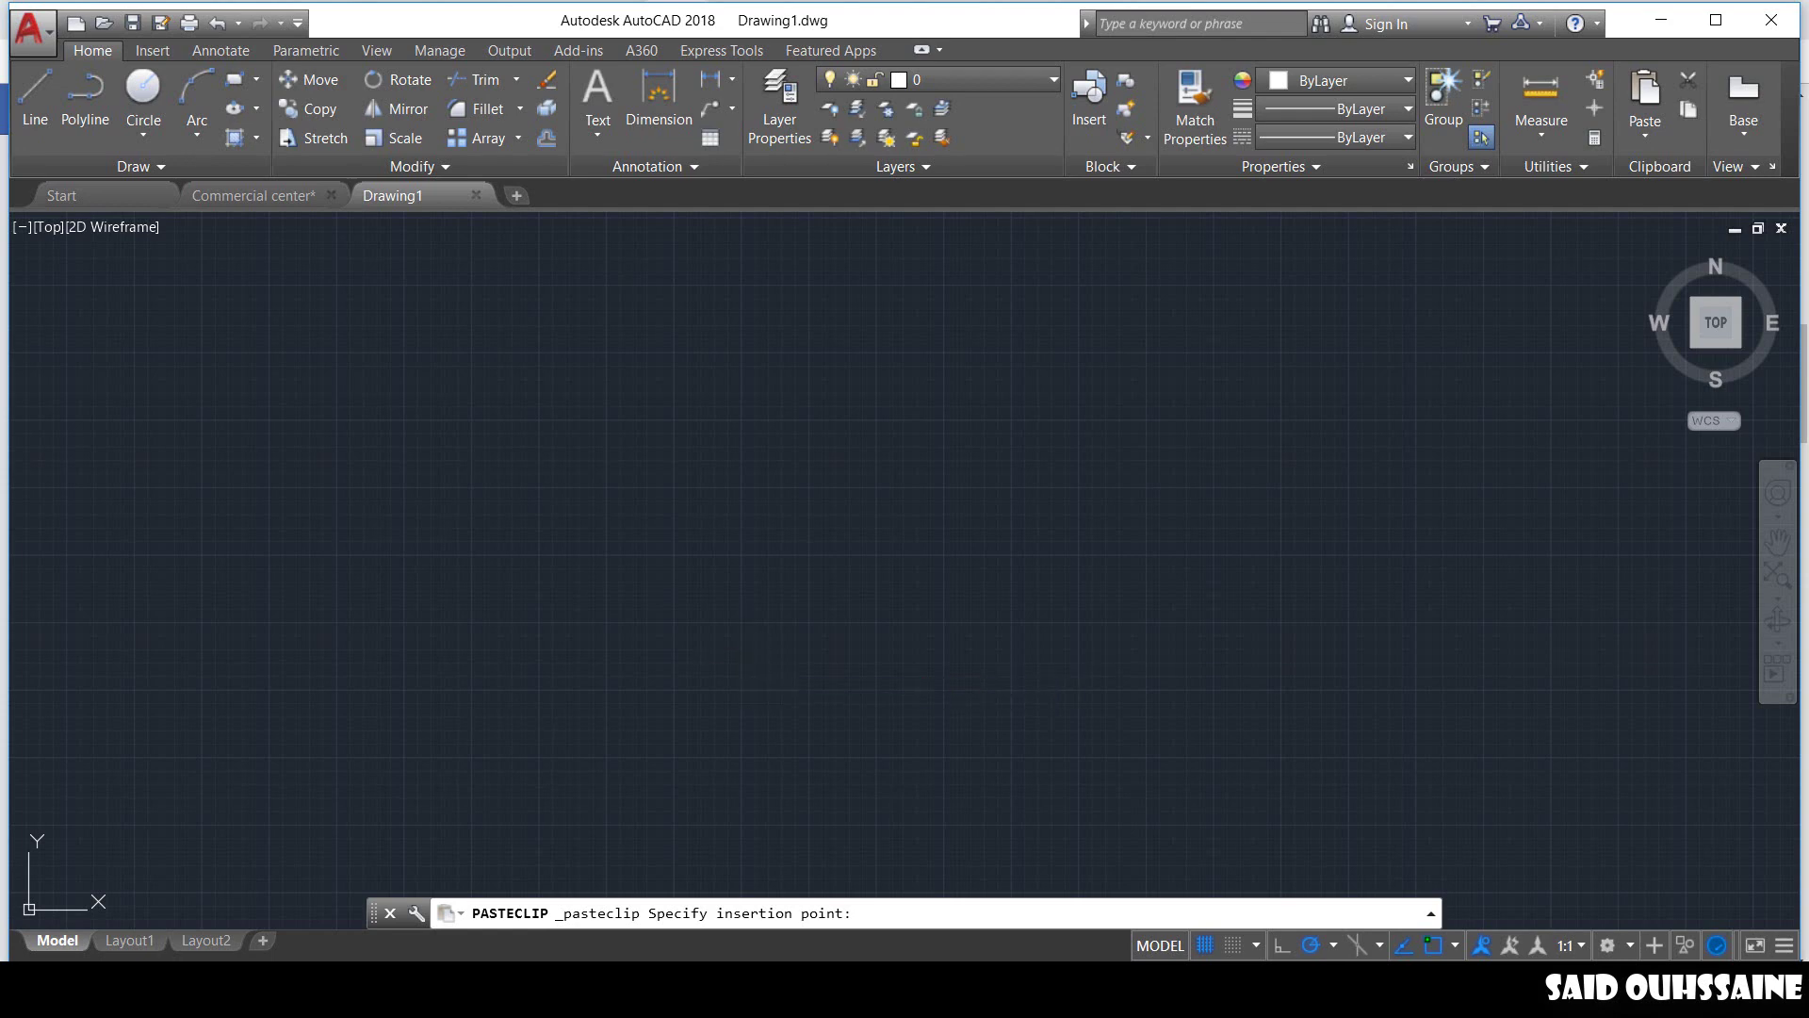
{"action": "left_click", "coordinate": [1775, 580]}
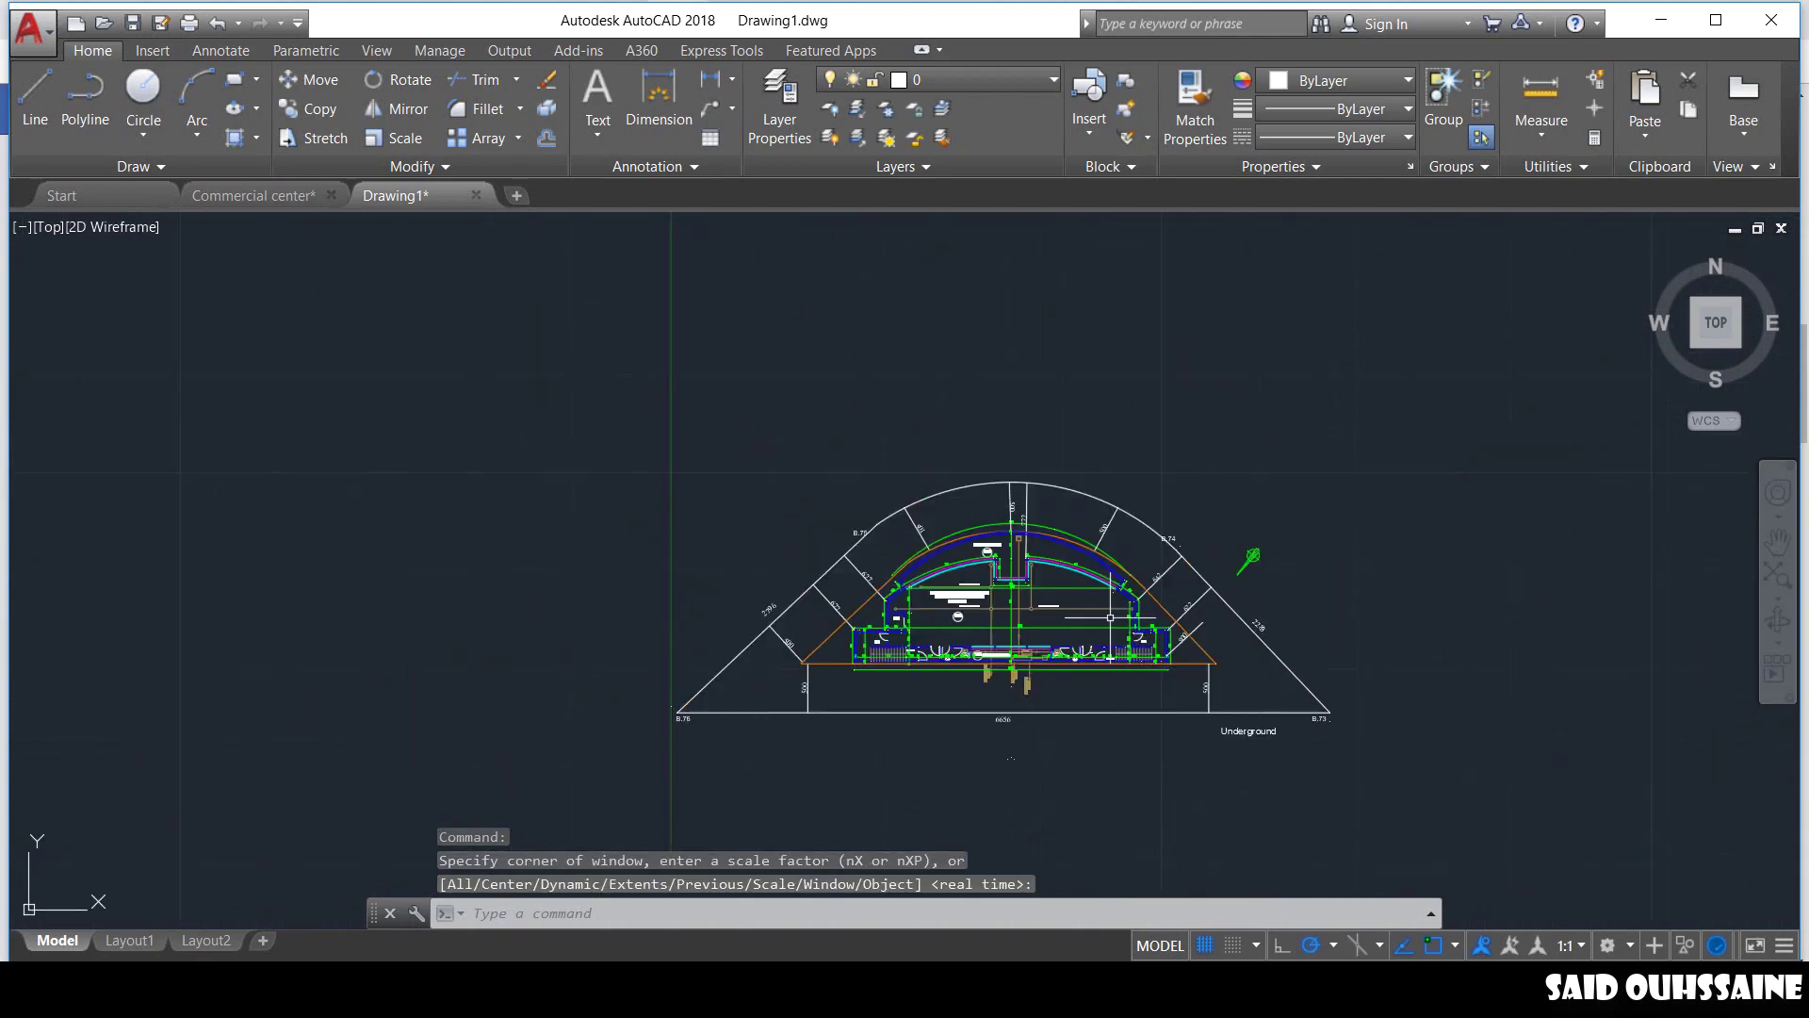
Choose Meters as Drawing1's insertion scale in the UNITS dialog and confirm.
{"action": "type", "text": "uni"}
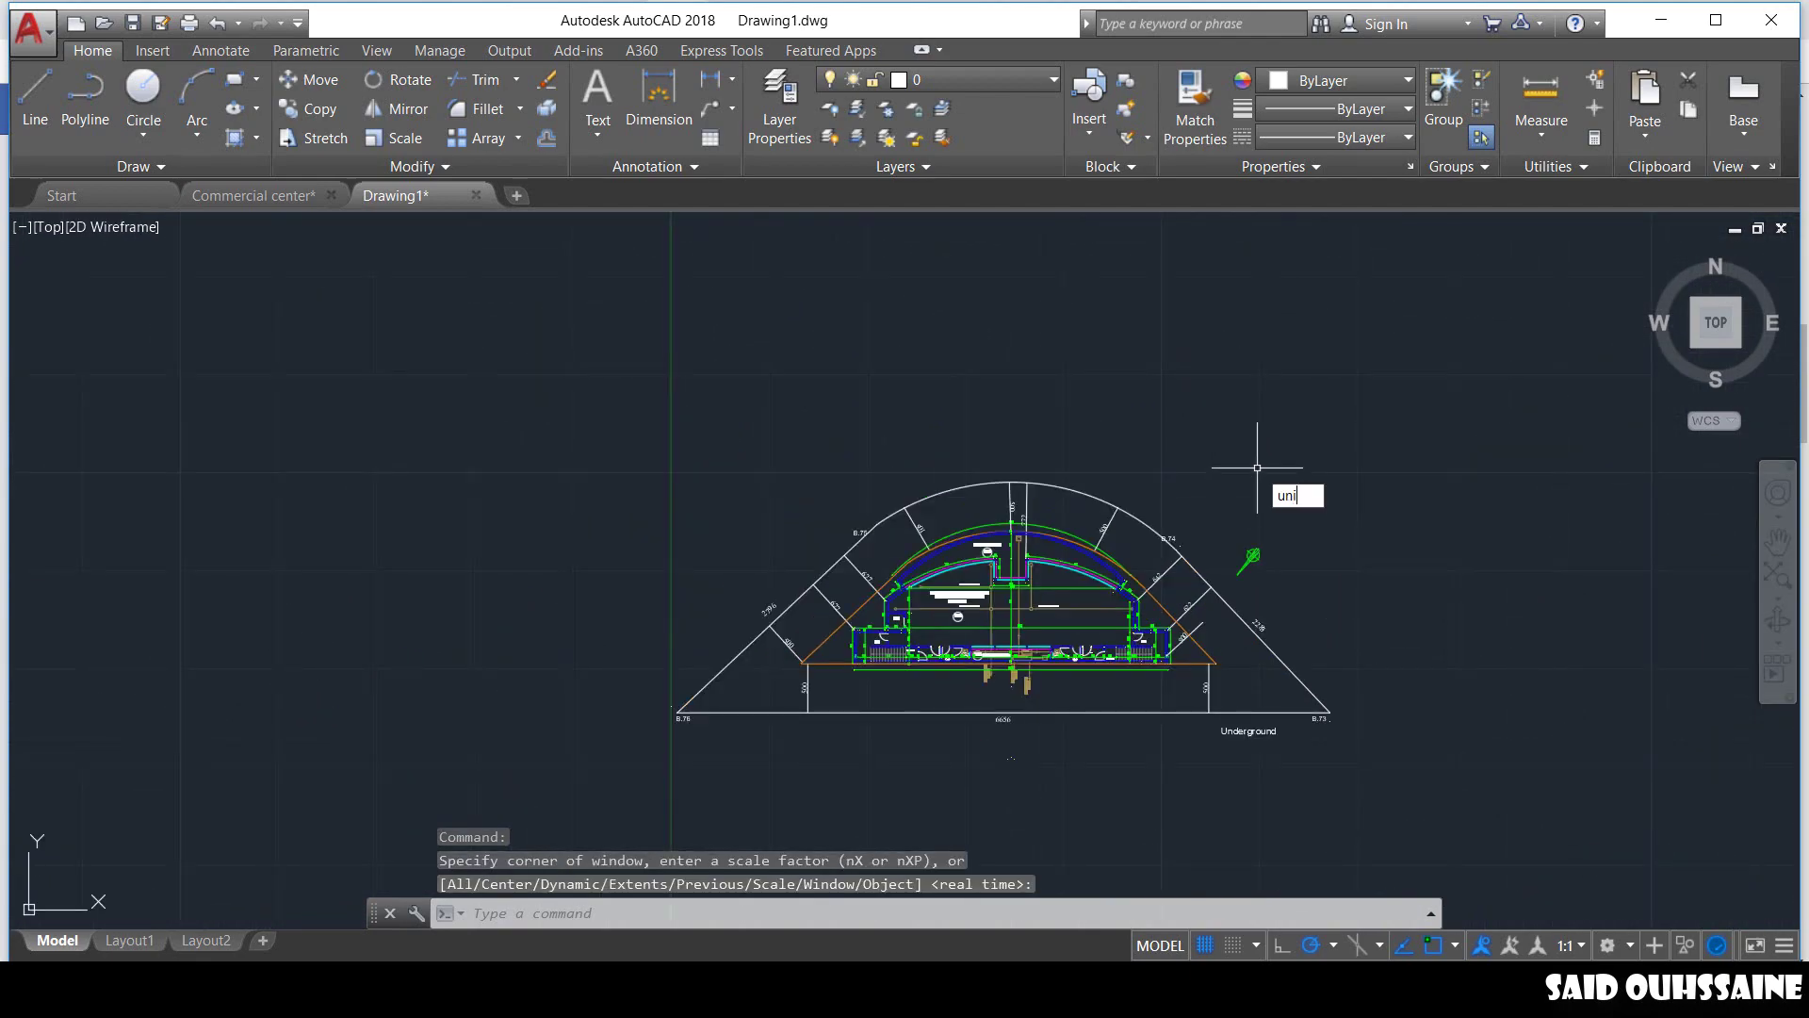
{"action": "type", "text": "ts"}
{"action": "key", "text": "Return"}
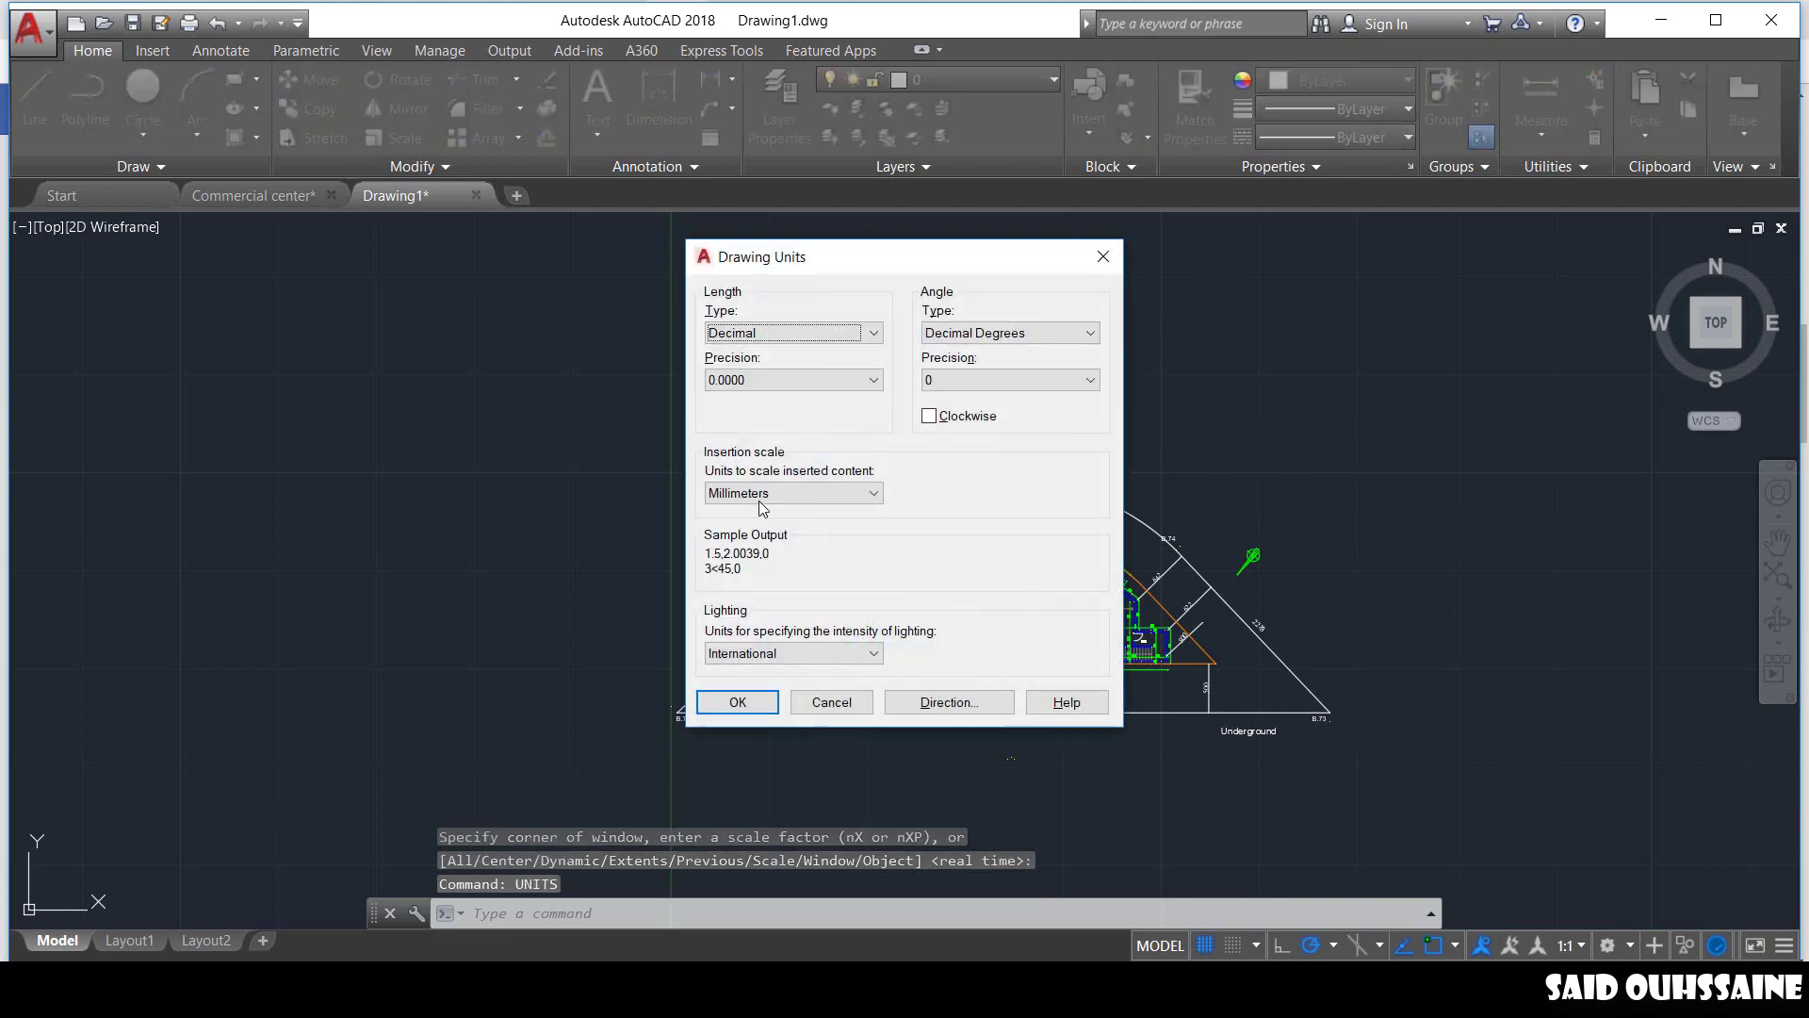
{"action": "left_click", "coordinate": [763, 496]}
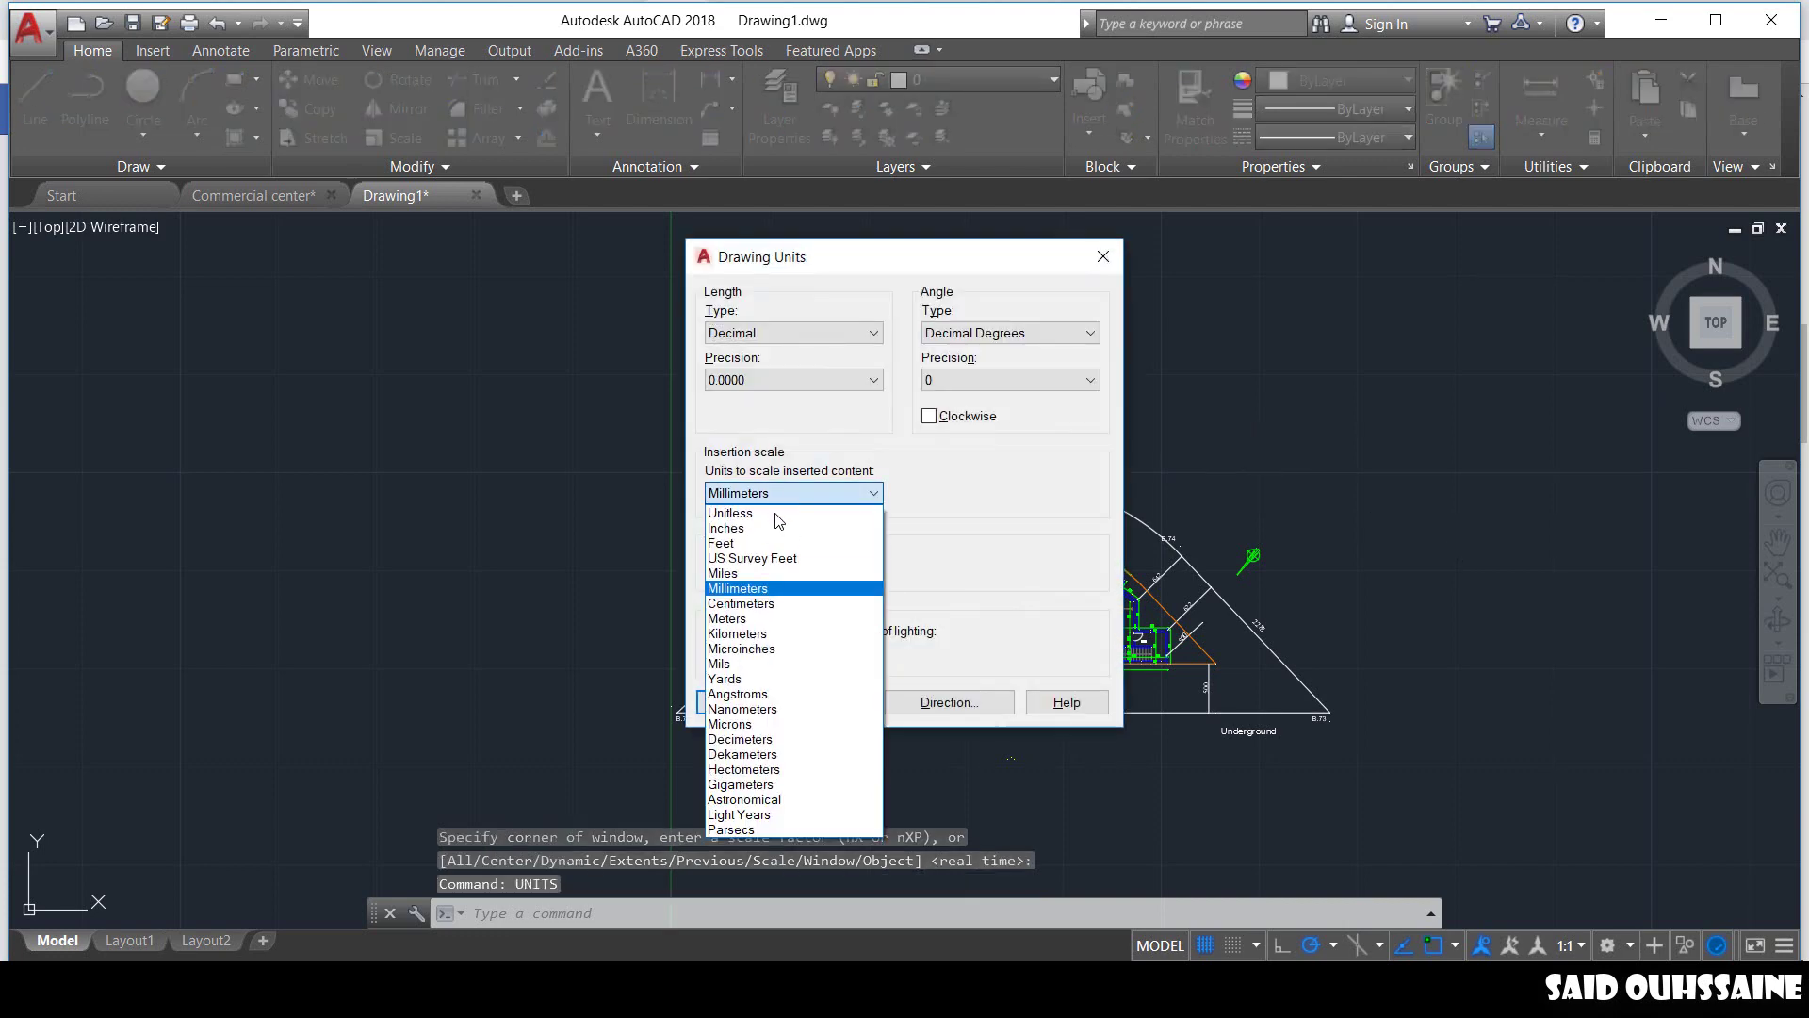
{"action": "left_click", "coordinate": [772, 619]}
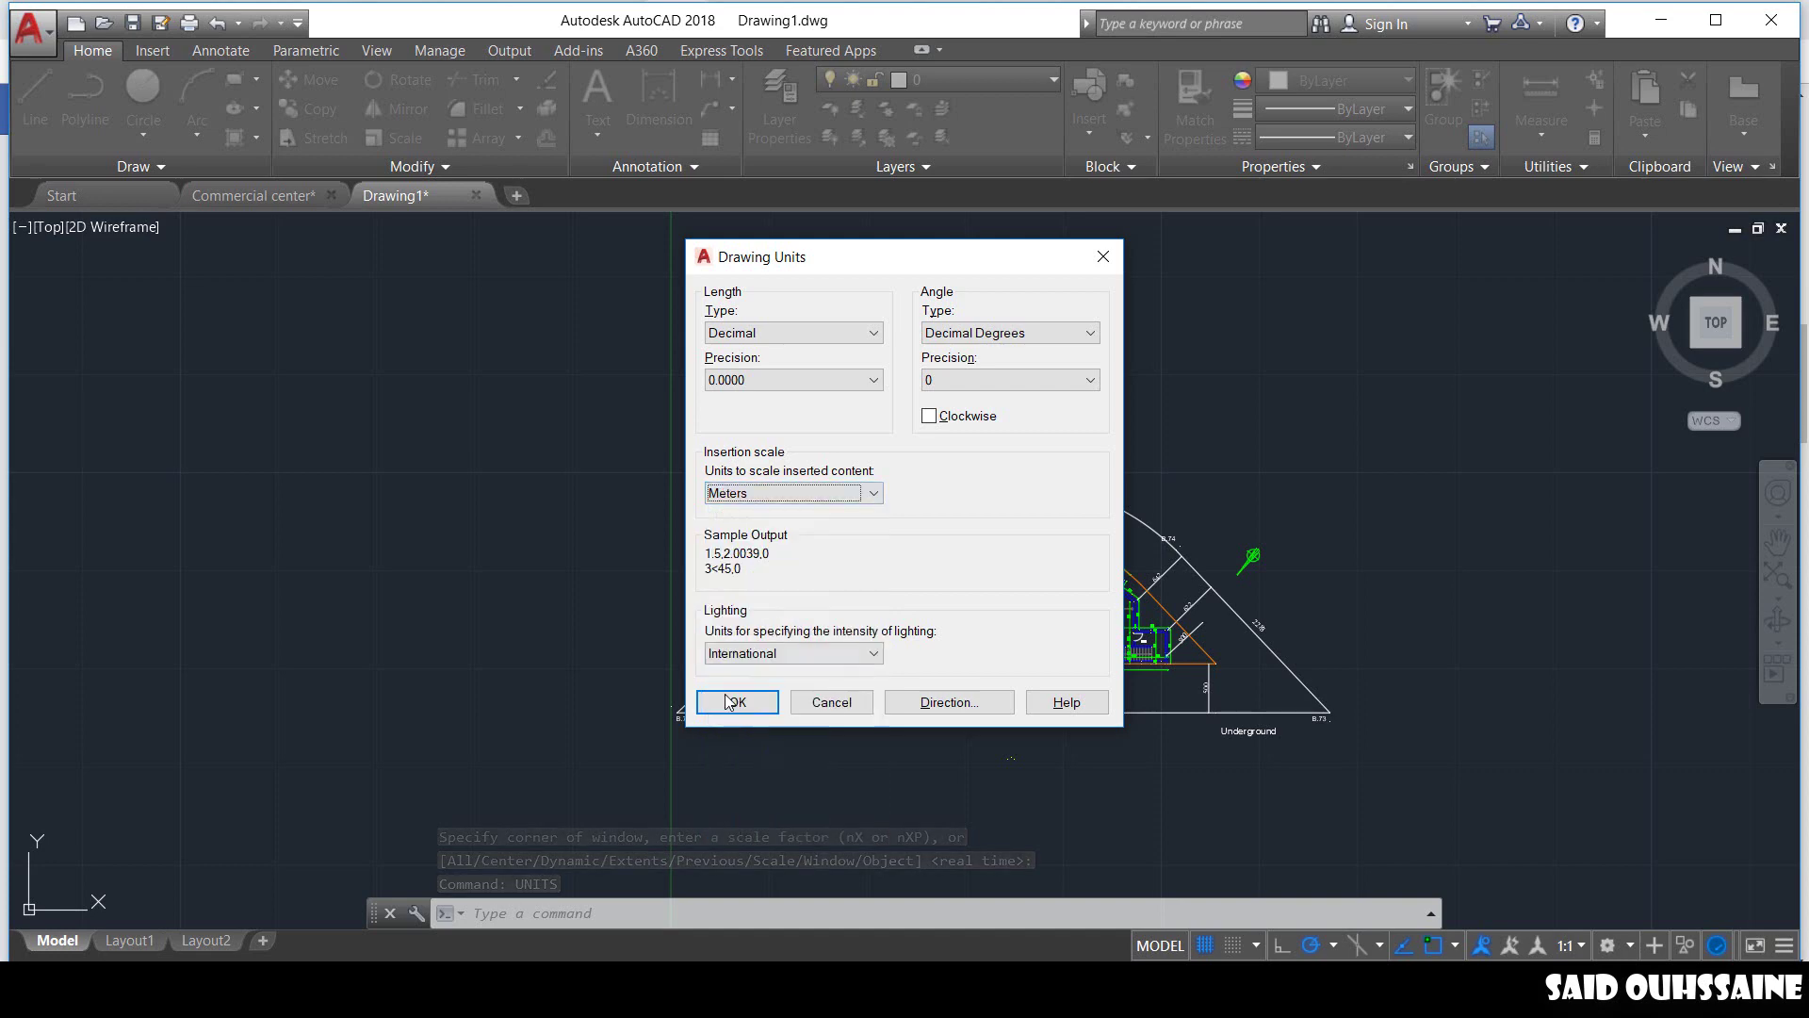
{"action": "left_click", "coordinate": [735, 703]}
Erase the diagonal orange line at the plan's right corner.
{"action": "scroll", "coordinate": [1027, 443], "scroll_direction": "up", "scroll_amount": 3}
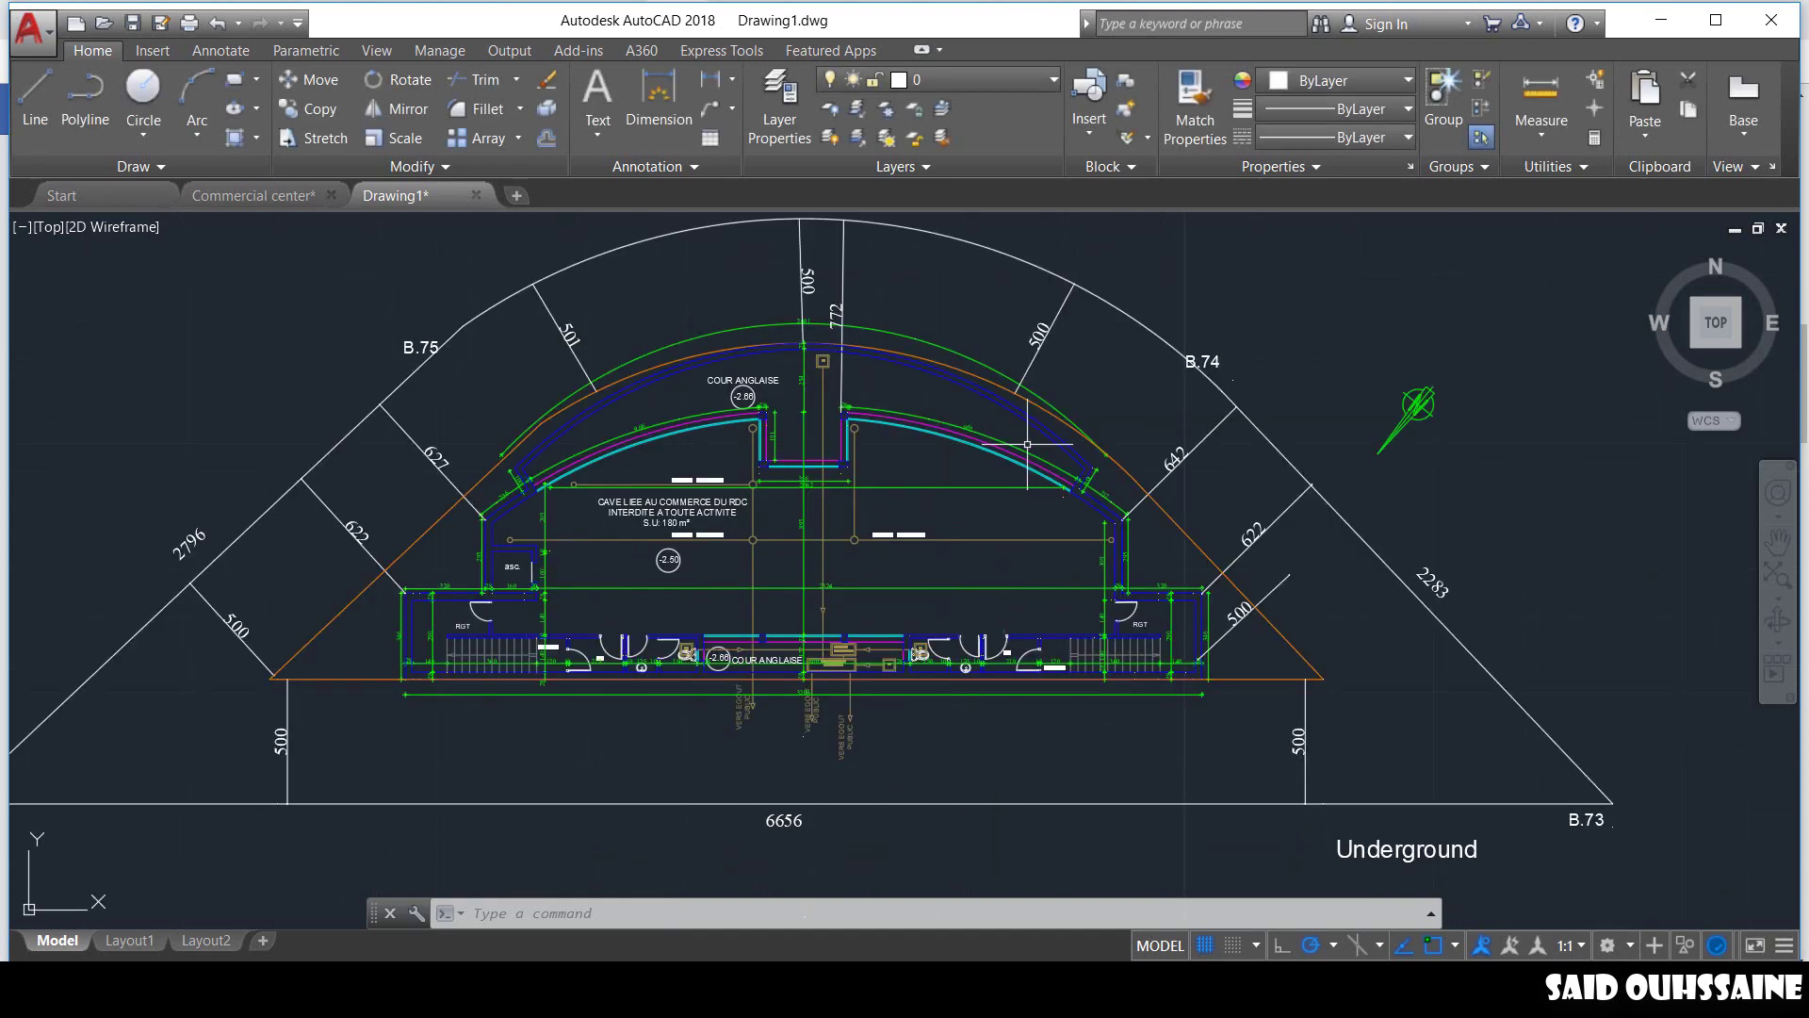
{"action": "scroll", "coordinate": [1178, 570], "scroll_direction": "up", "scroll_amount": 2}
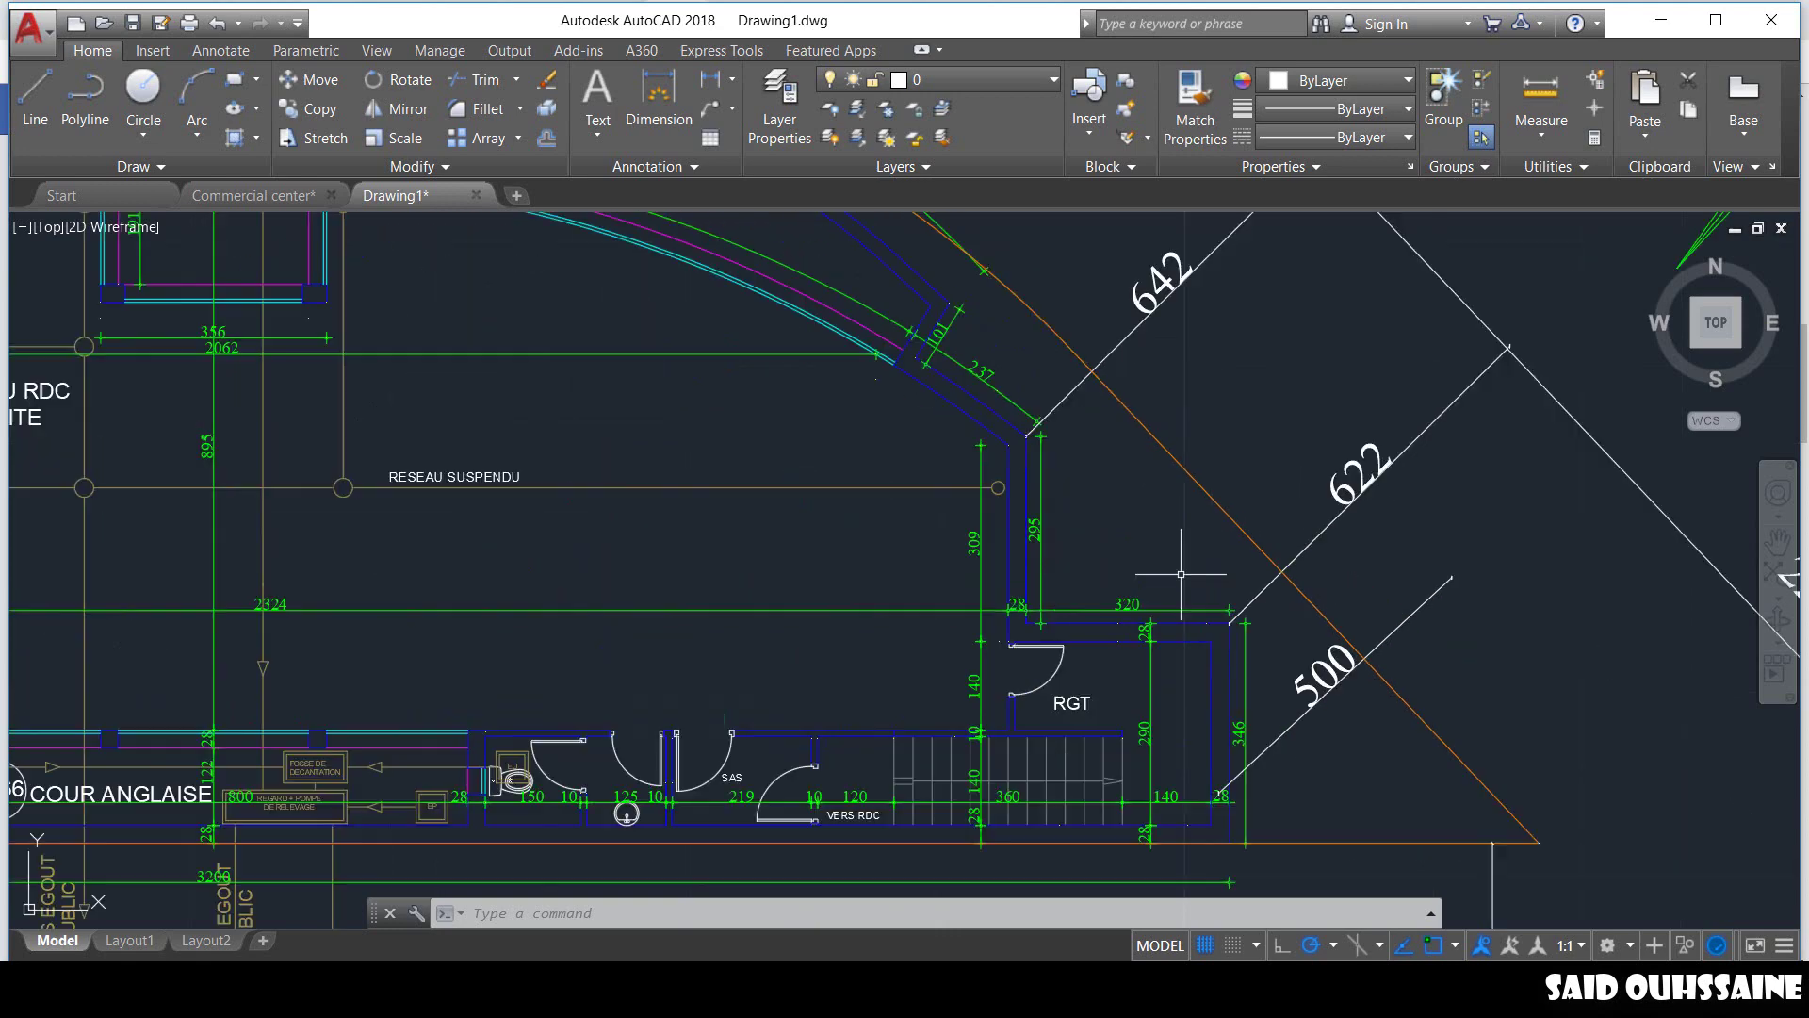
{"action": "left_click", "coordinate": [1161, 492]}
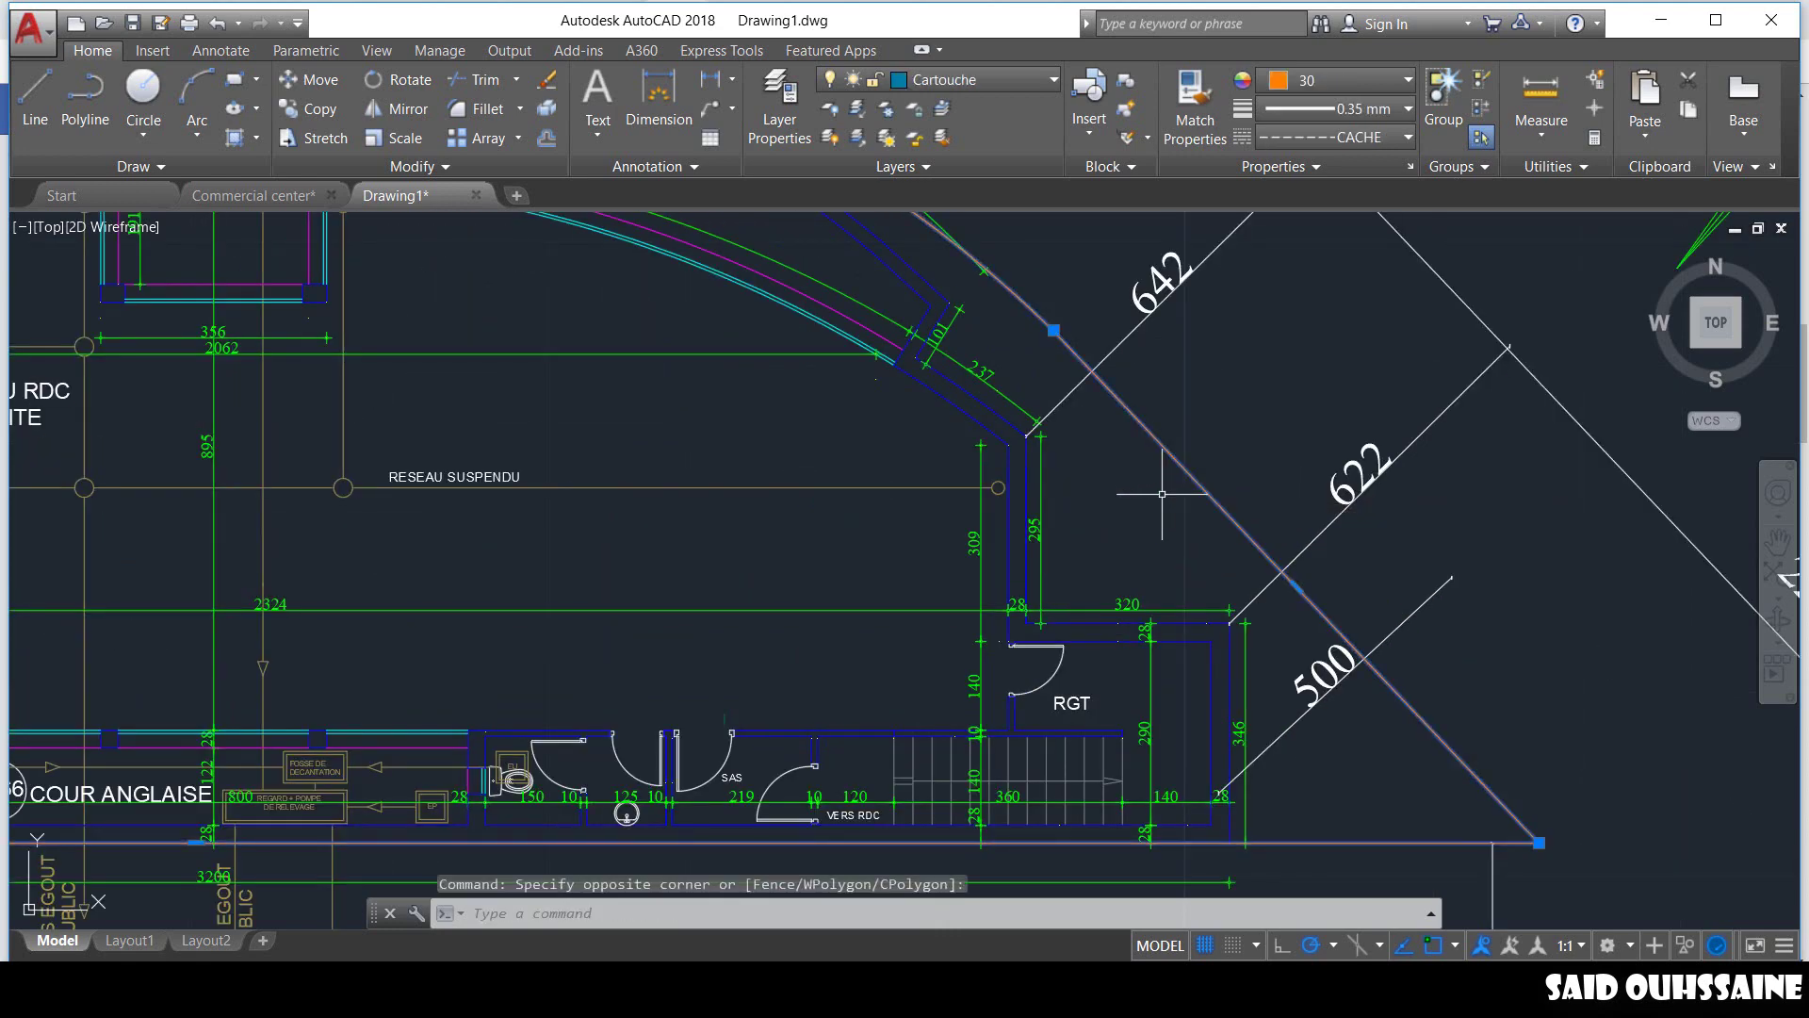
{"action": "scroll", "coordinate": [1161, 492], "scroll_direction": "down", "scroll_amount": 3}
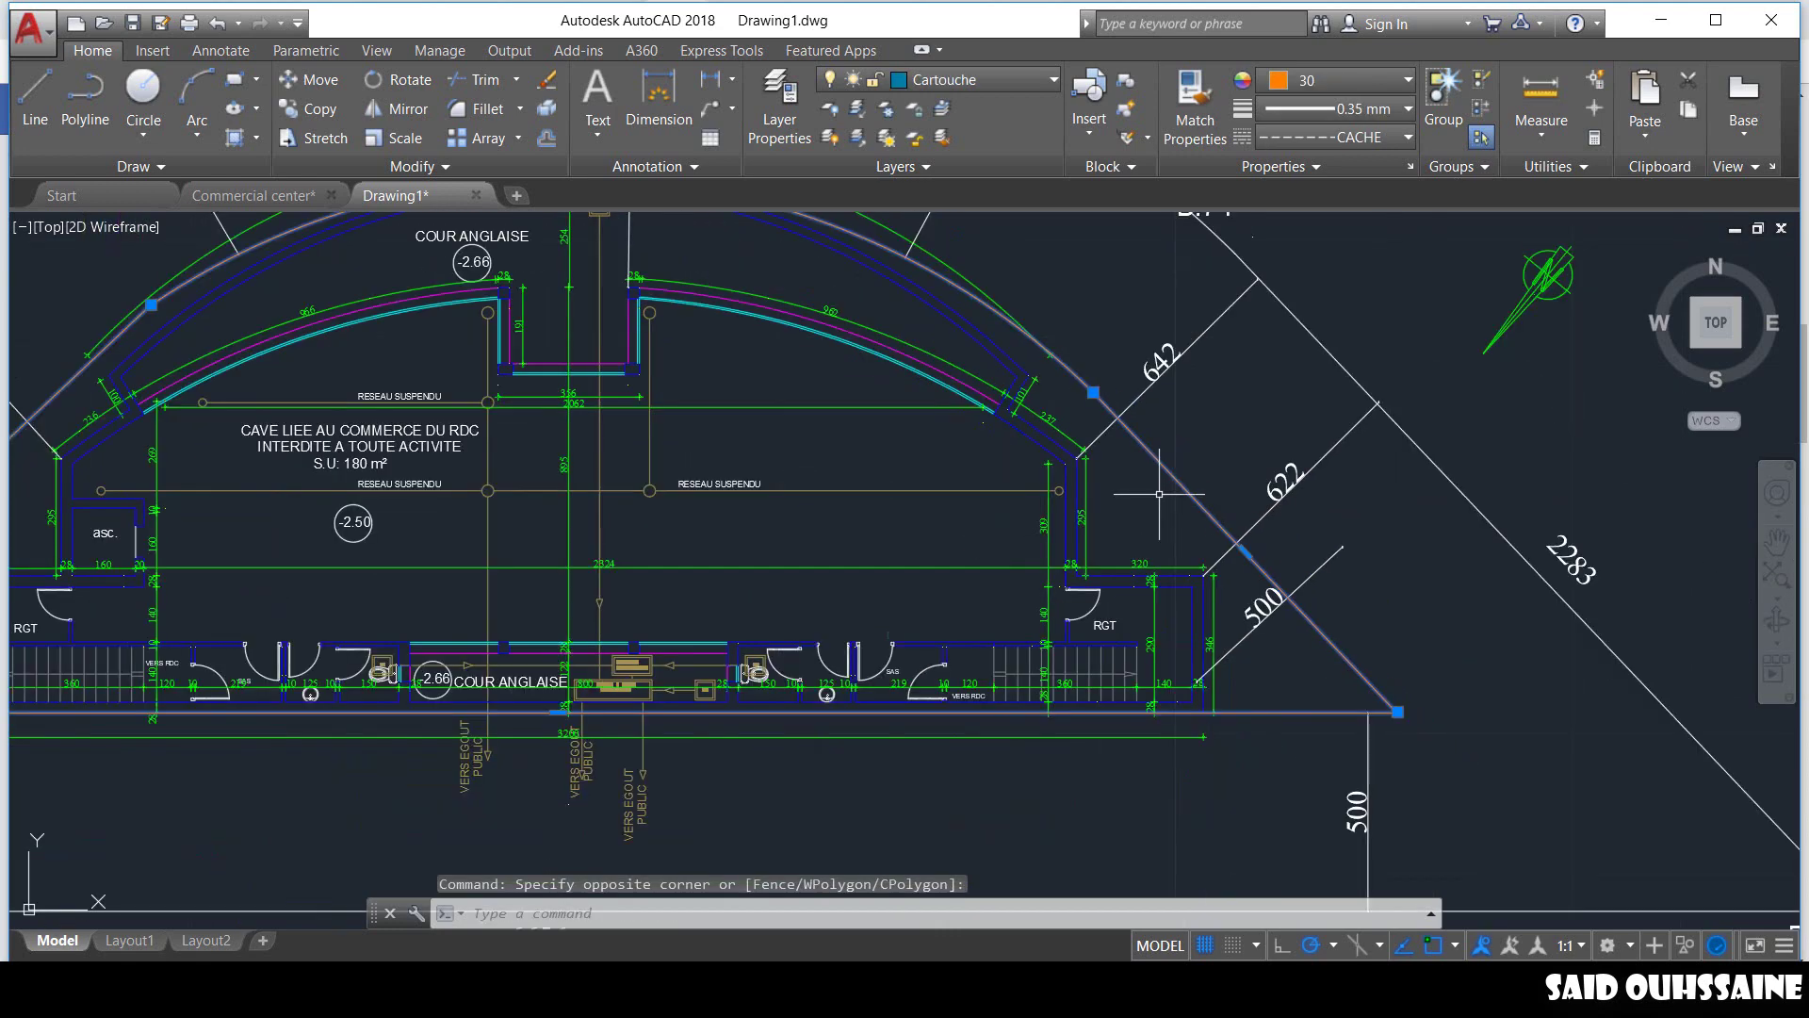
{"action": "key", "text": "Delete"}
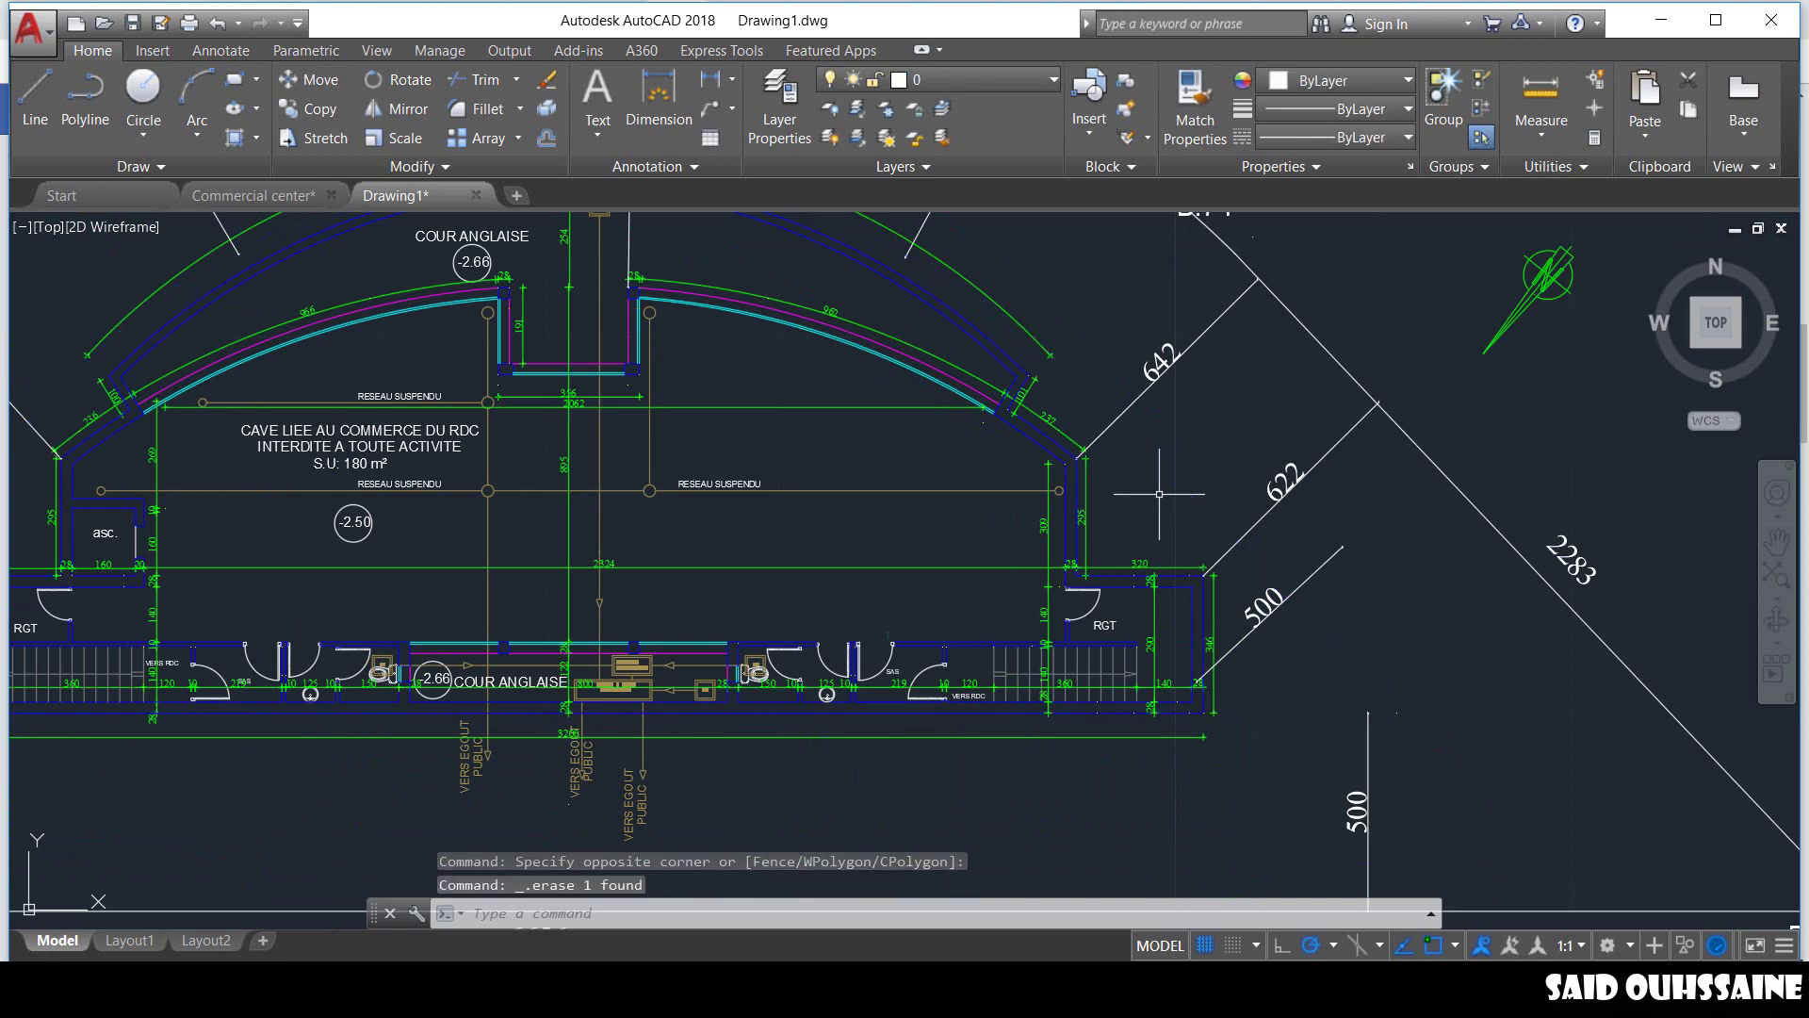
Erase the blue line, circle and vertical line near RESEAU SUSPENDU.
{"action": "scroll", "coordinate": [989, 429], "scroll_direction": "down", "scroll_amount": 3}
{"action": "scroll", "coordinate": [988, 429], "scroll_direction": "up", "scroll_amount": 6}
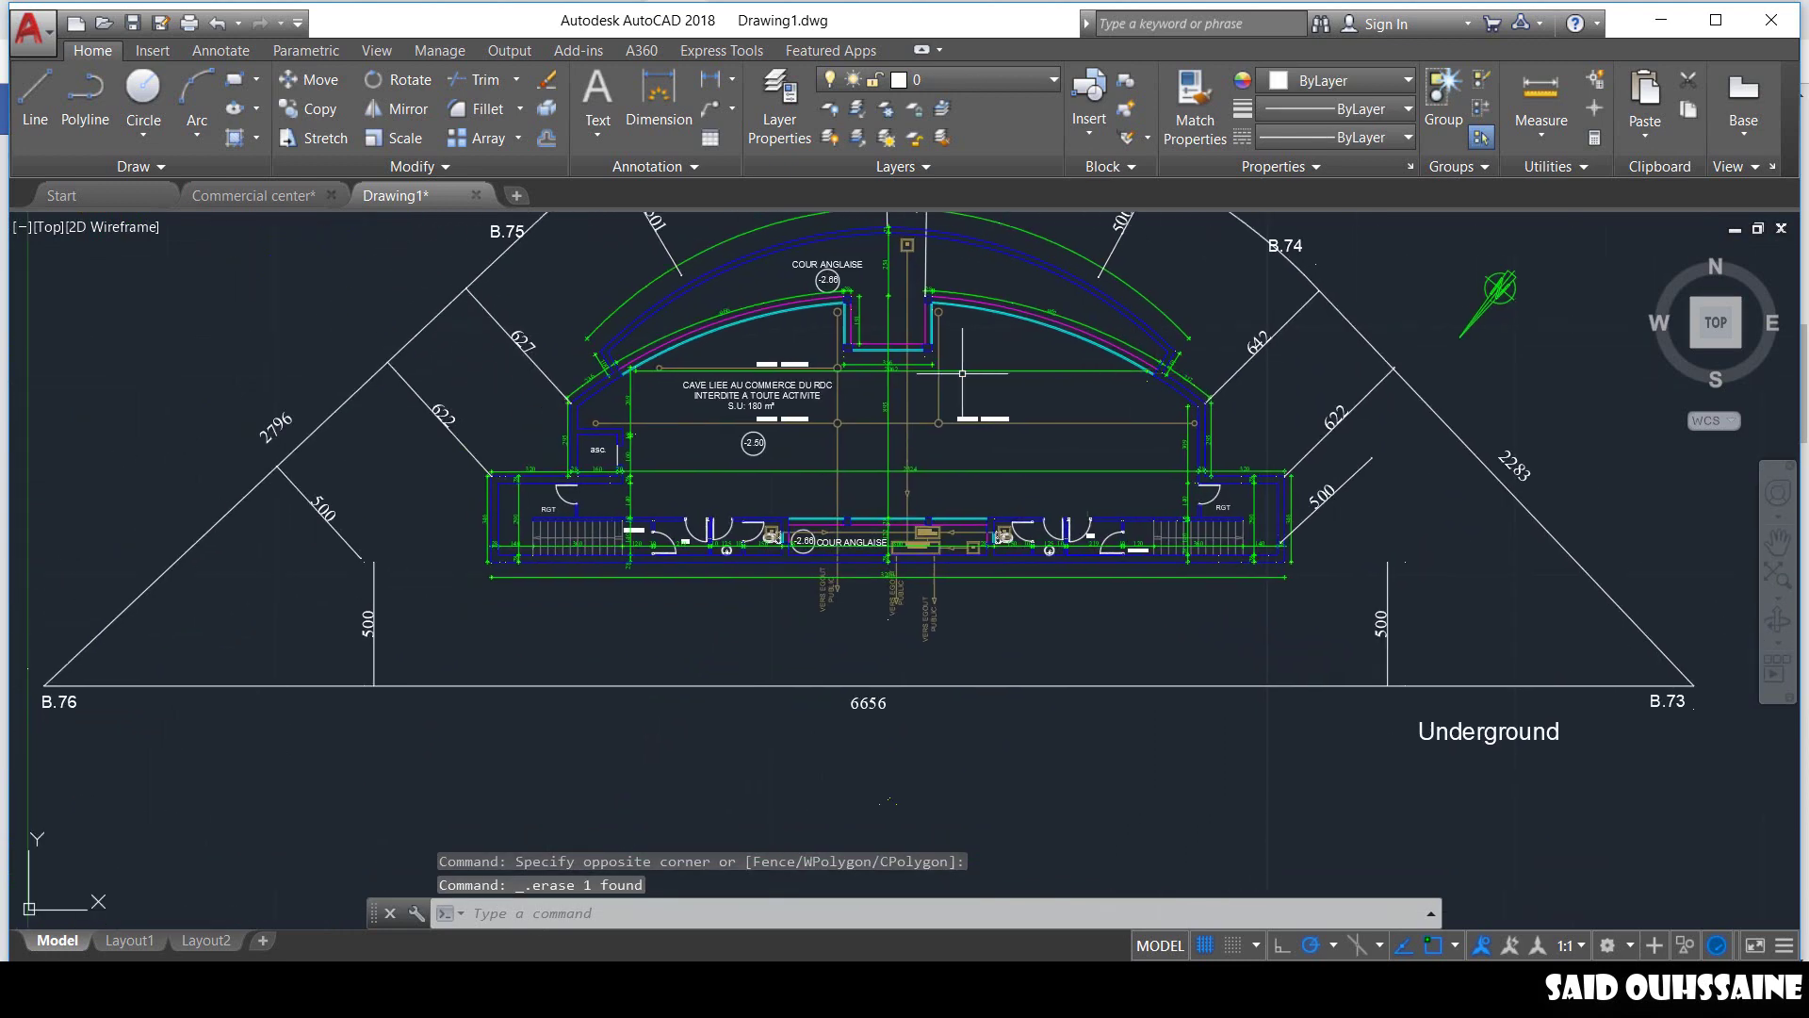
{"action": "scroll", "coordinate": [988, 429], "scroll_direction": "up", "scroll_amount": 3}
{"action": "left_click", "coordinate": [1253, 493]}
{"action": "left_click", "coordinate": [1252, 384]}
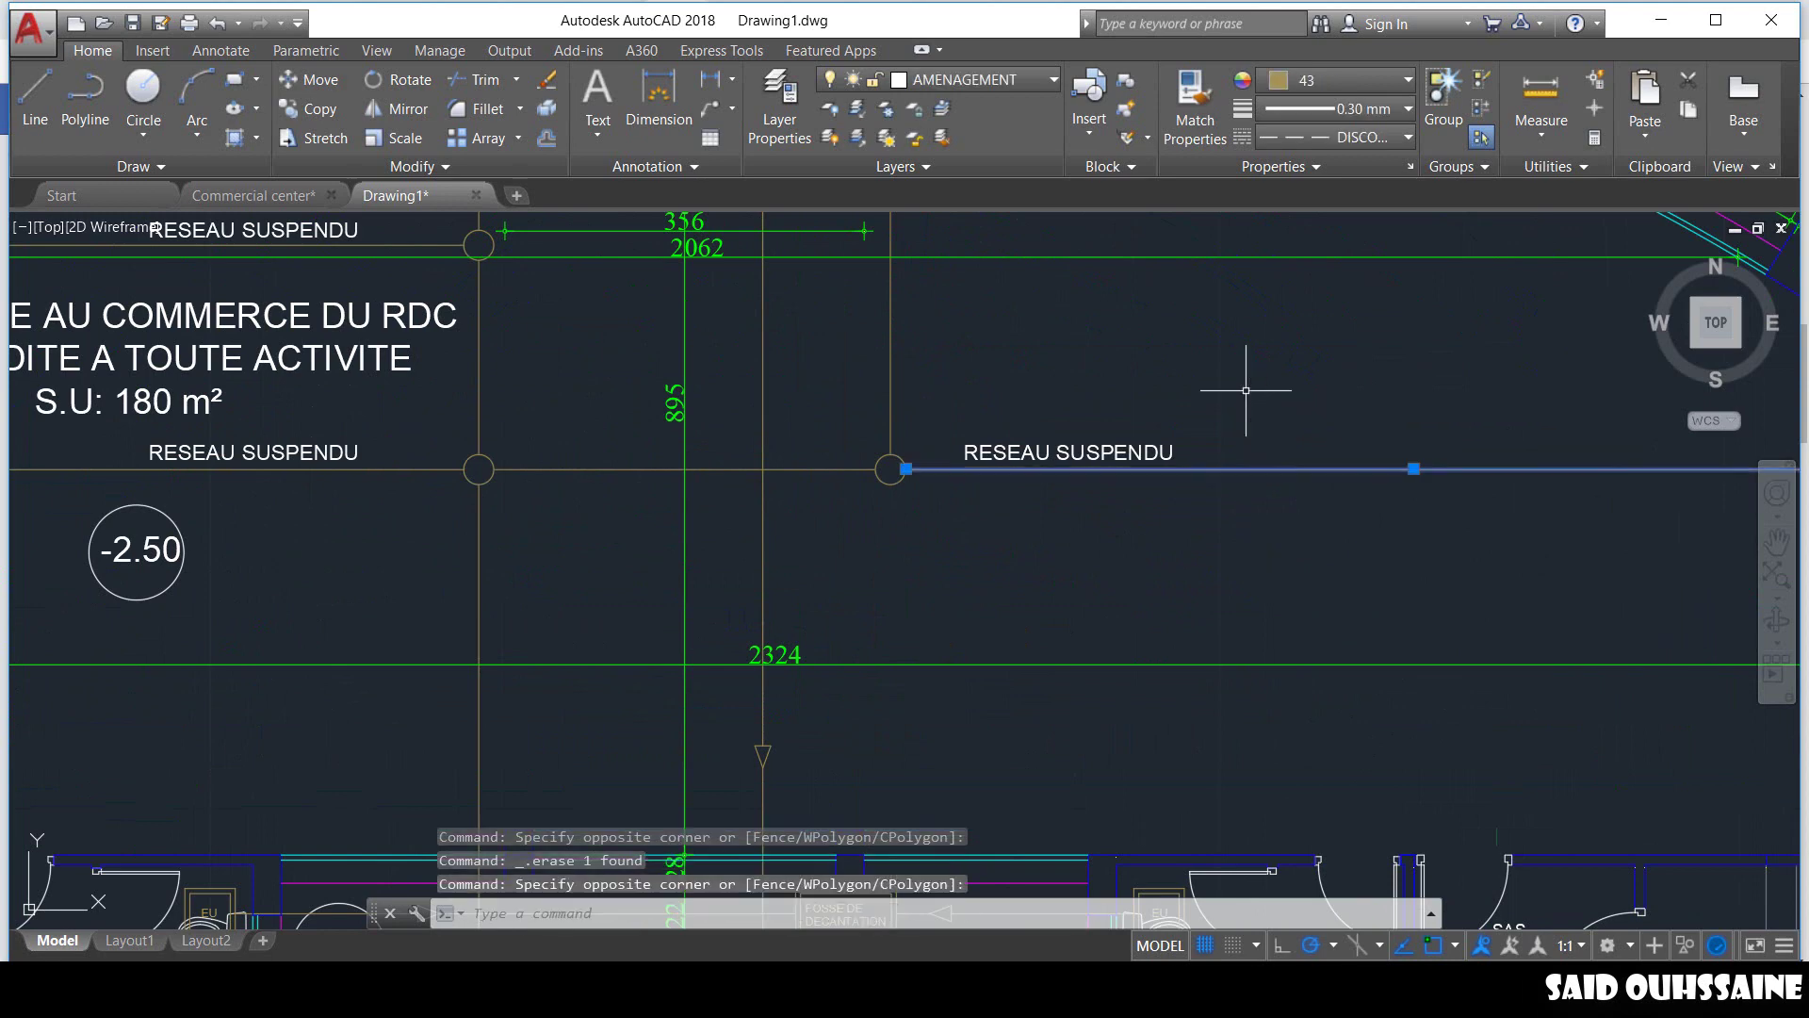
{"action": "left_click", "coordinate": [937, 512]}
{"action": "left_click", "coordinate": [828, 405]}
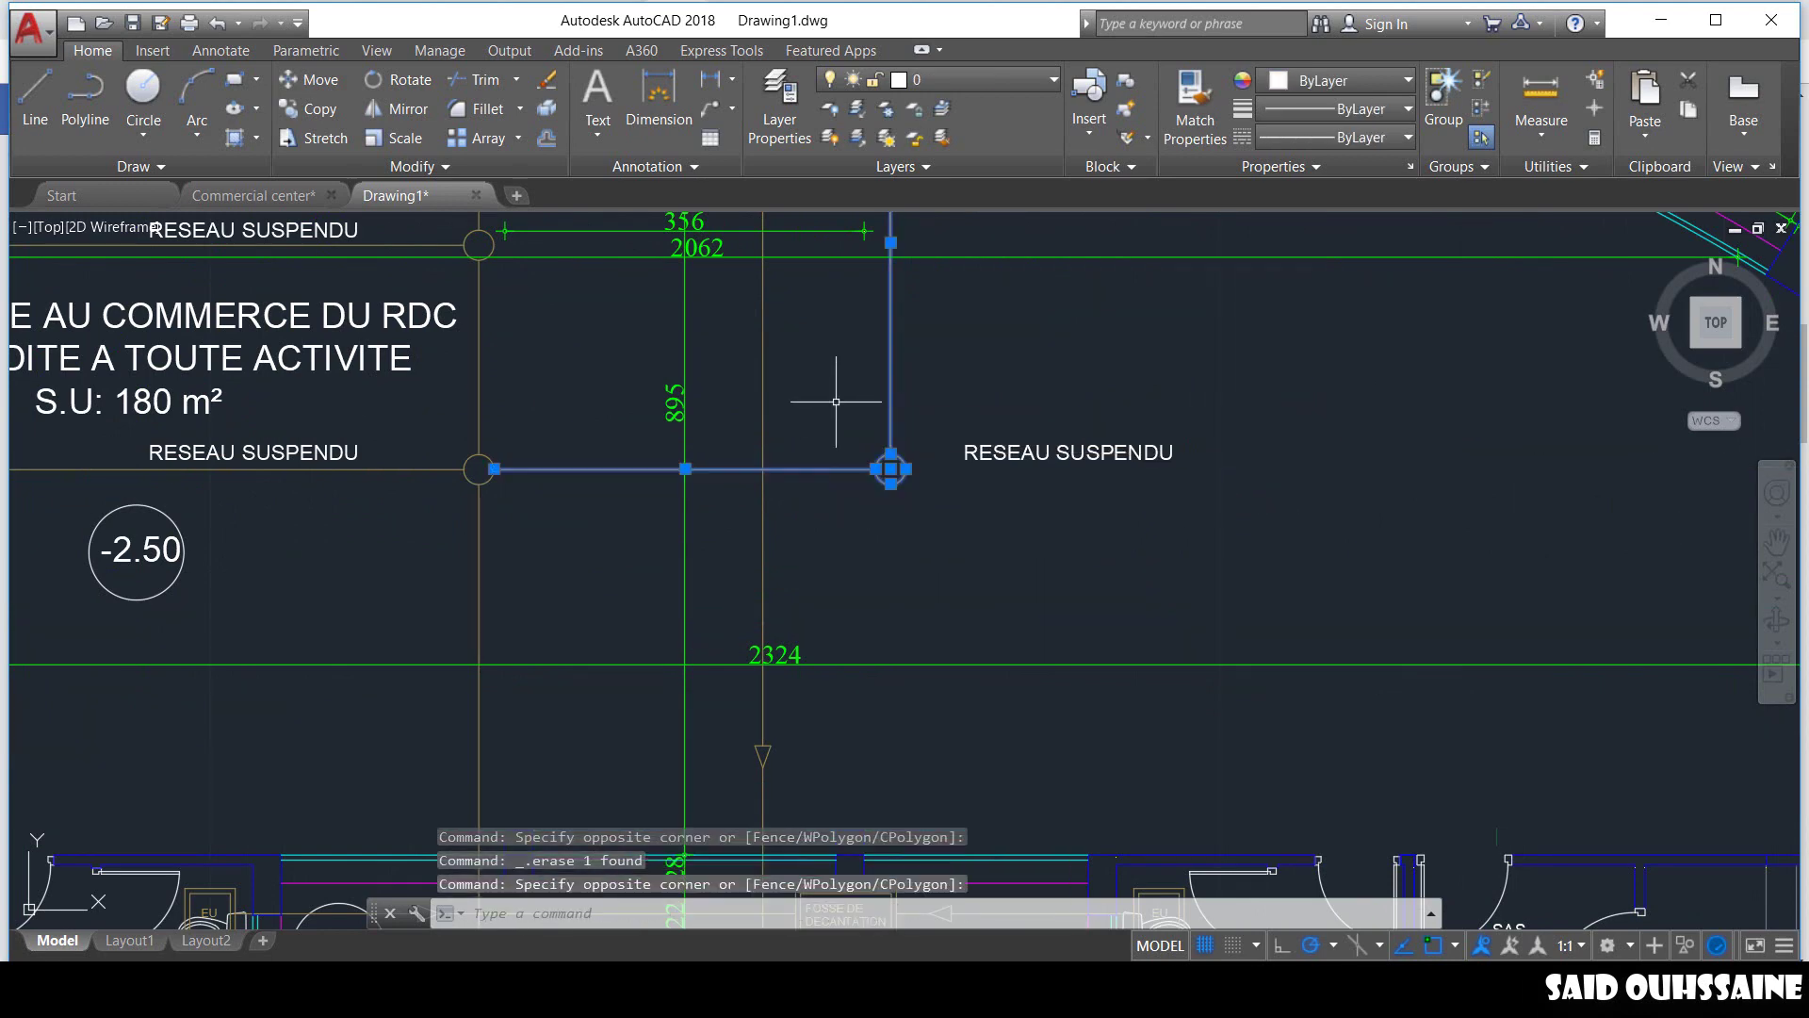
{"action": "key", "text": "Delete"}
Select the vertical AMENAGEMENT pipe line below the circle.
{"action": "scroll", "coordinate": [556, 539], "scroll_direction": "down", "scroll_amount": 2}
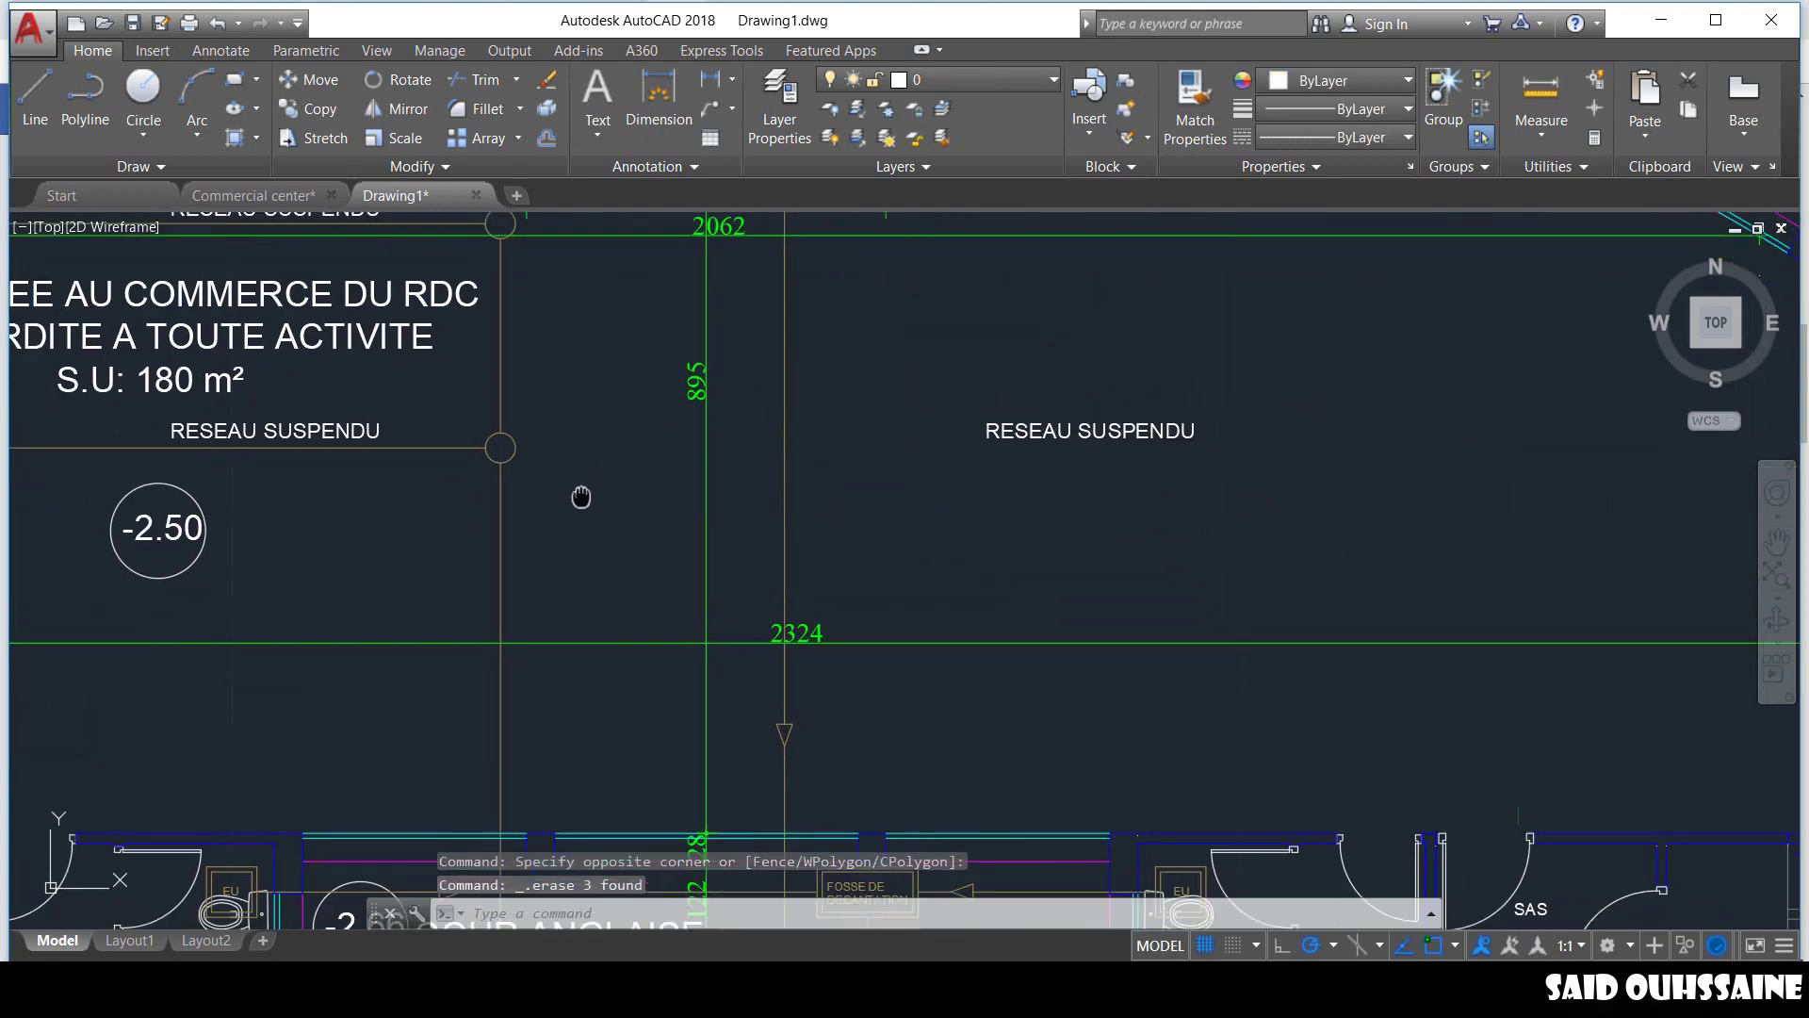
{"action": "scroll", "coordinate": [731, 518], "scroll_direction": "up", "scroll_amount": 1}
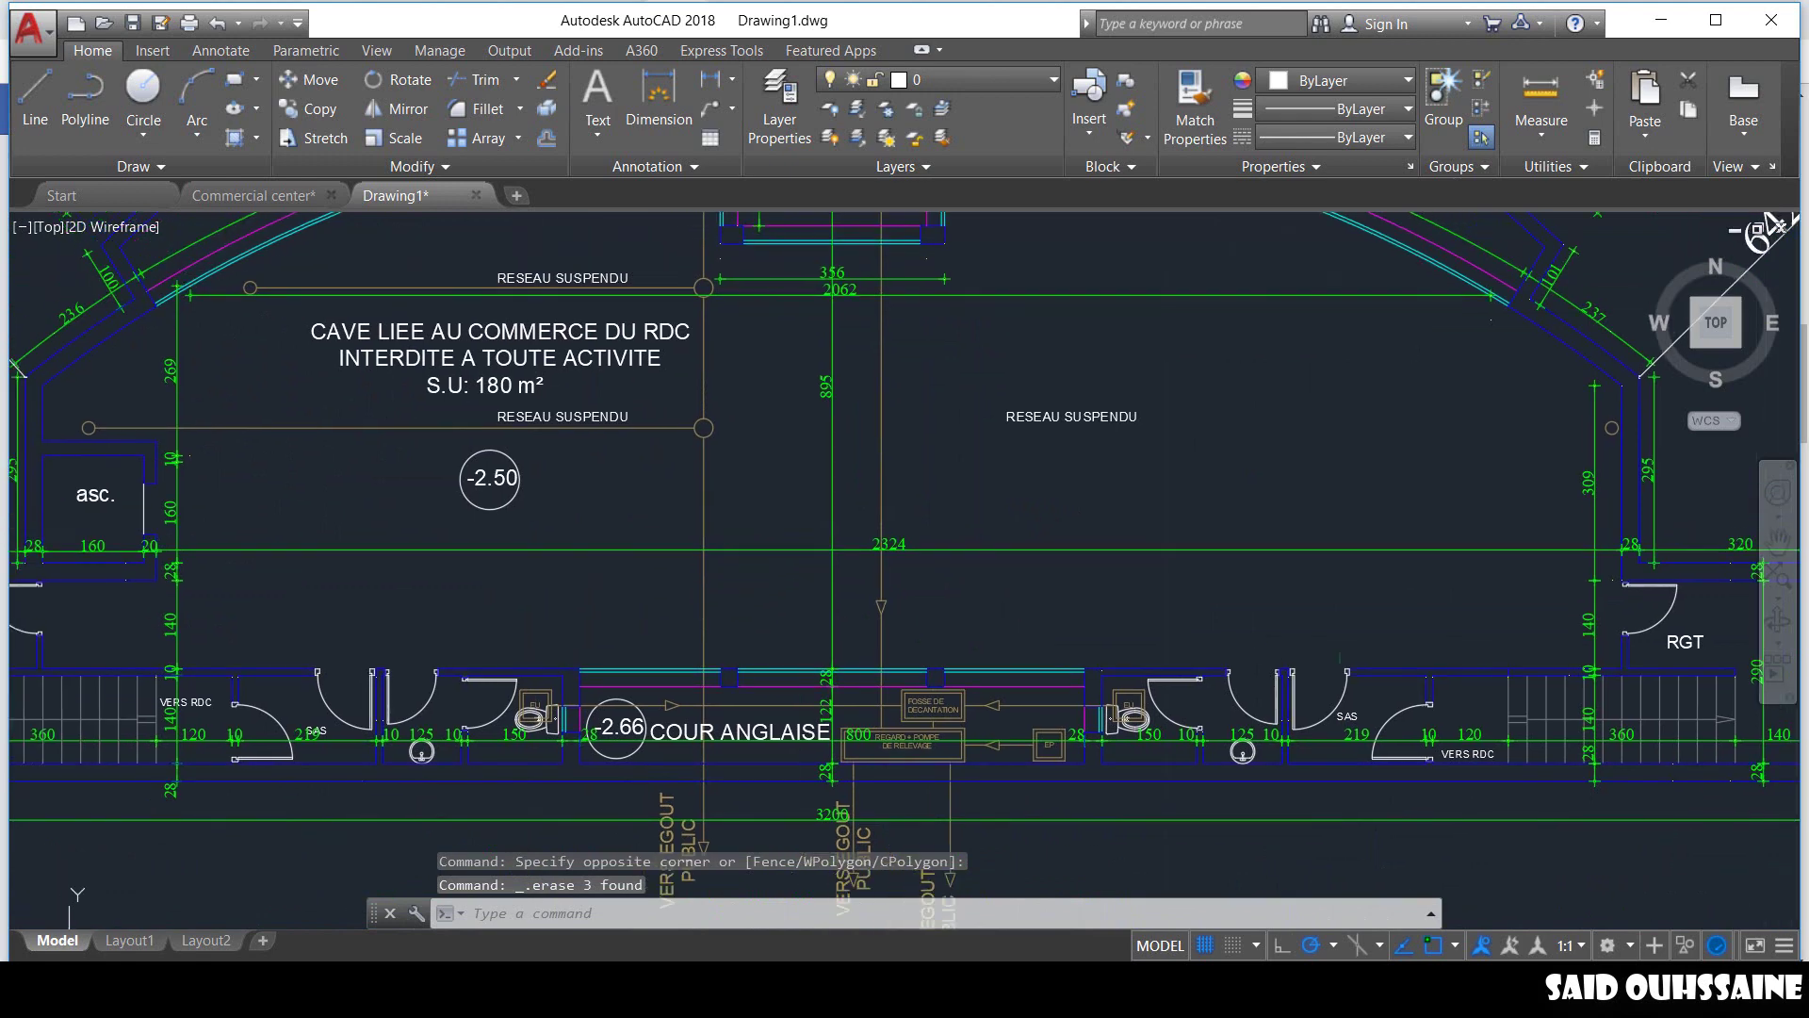
{"action": "scroll", "coordinate": [739, 513], "scroll_direction": "up", "scroll_amount": 2}
{"action": "left_click", "coordinate": [738, 512]}
{"action": "left_click", "coordinate": [644, 462]}
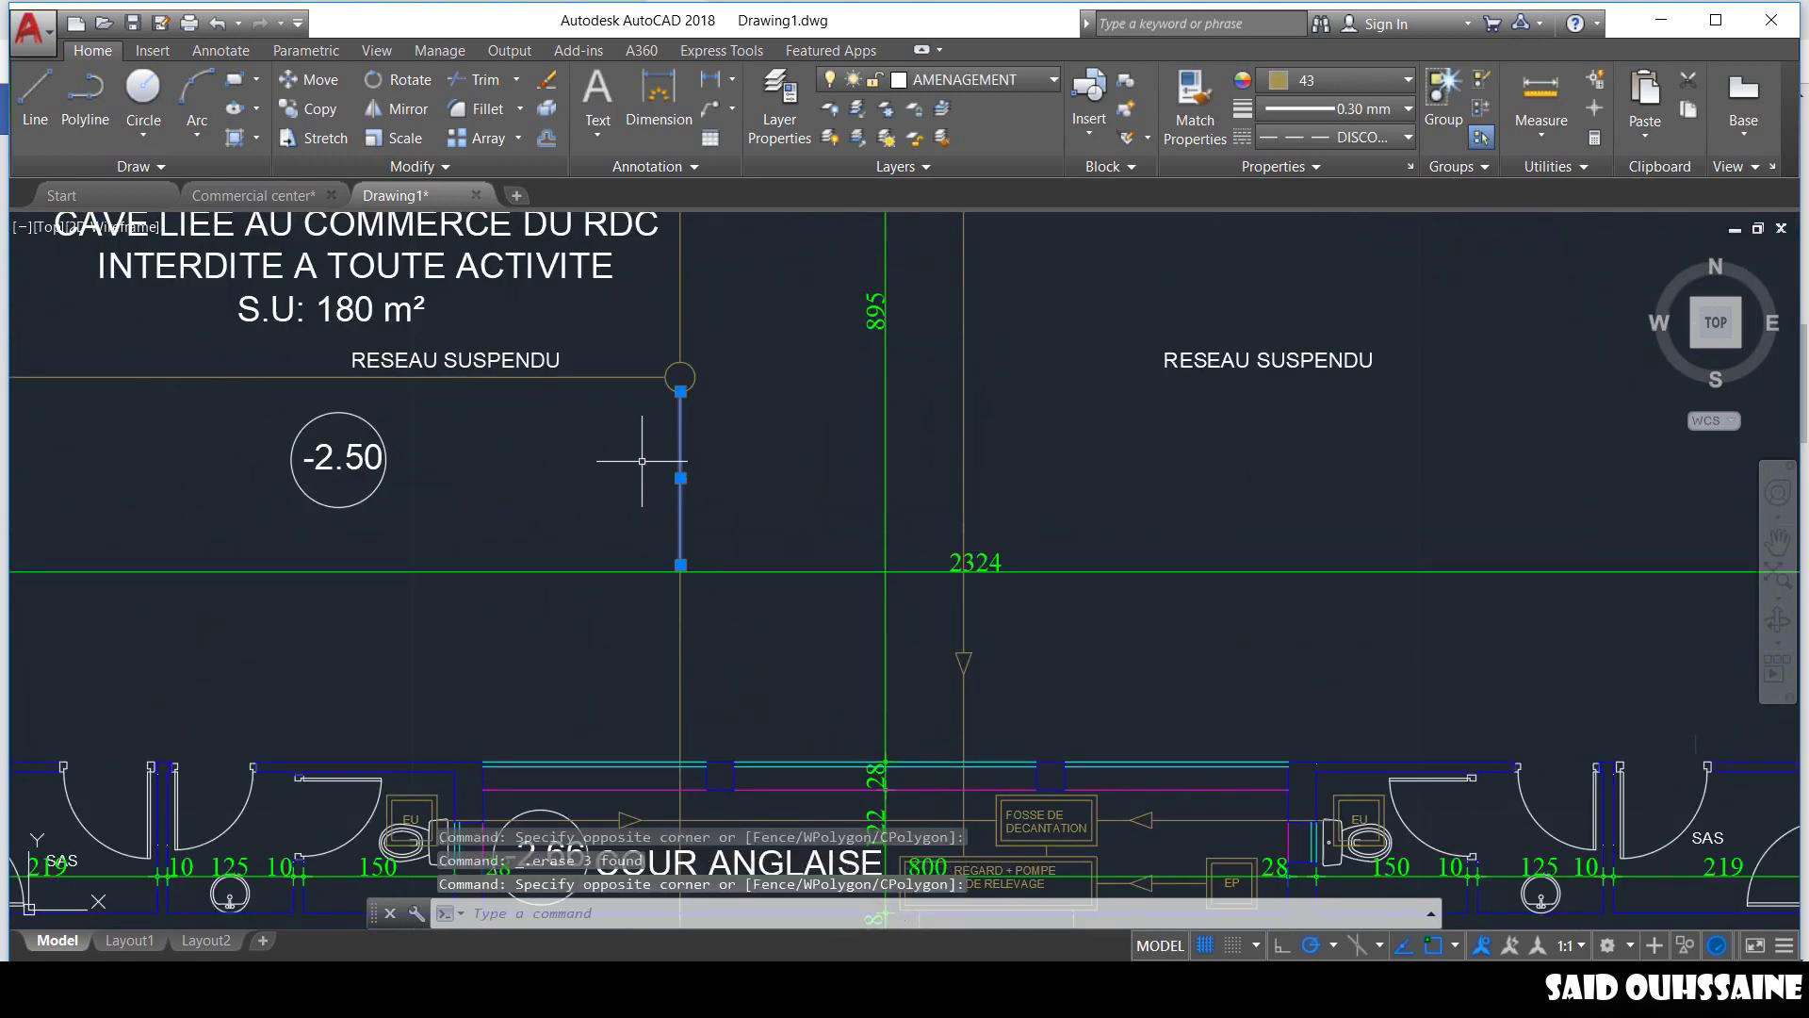
Use SELECTSIMILAR on the AMENAGEMENT pipe and delete the 89 matching objects.
{"action": "type", "text": "SIm"}
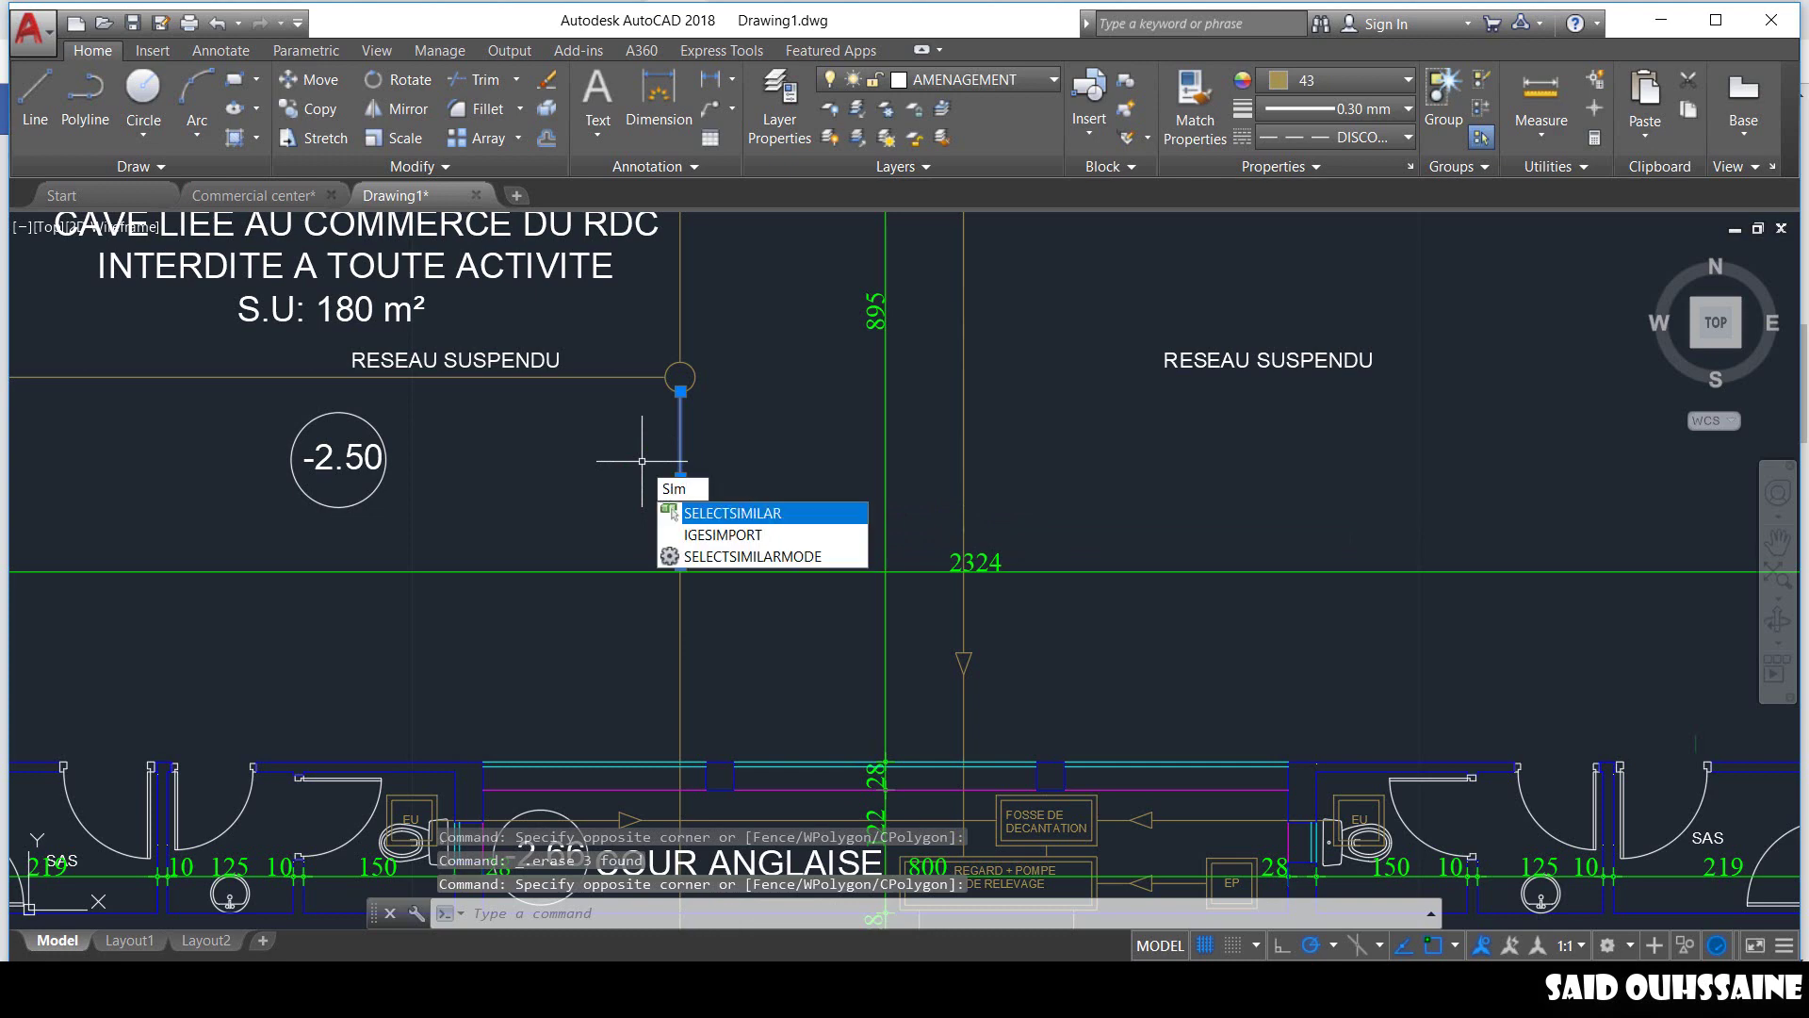
{"action": "key", "text": "Return"}
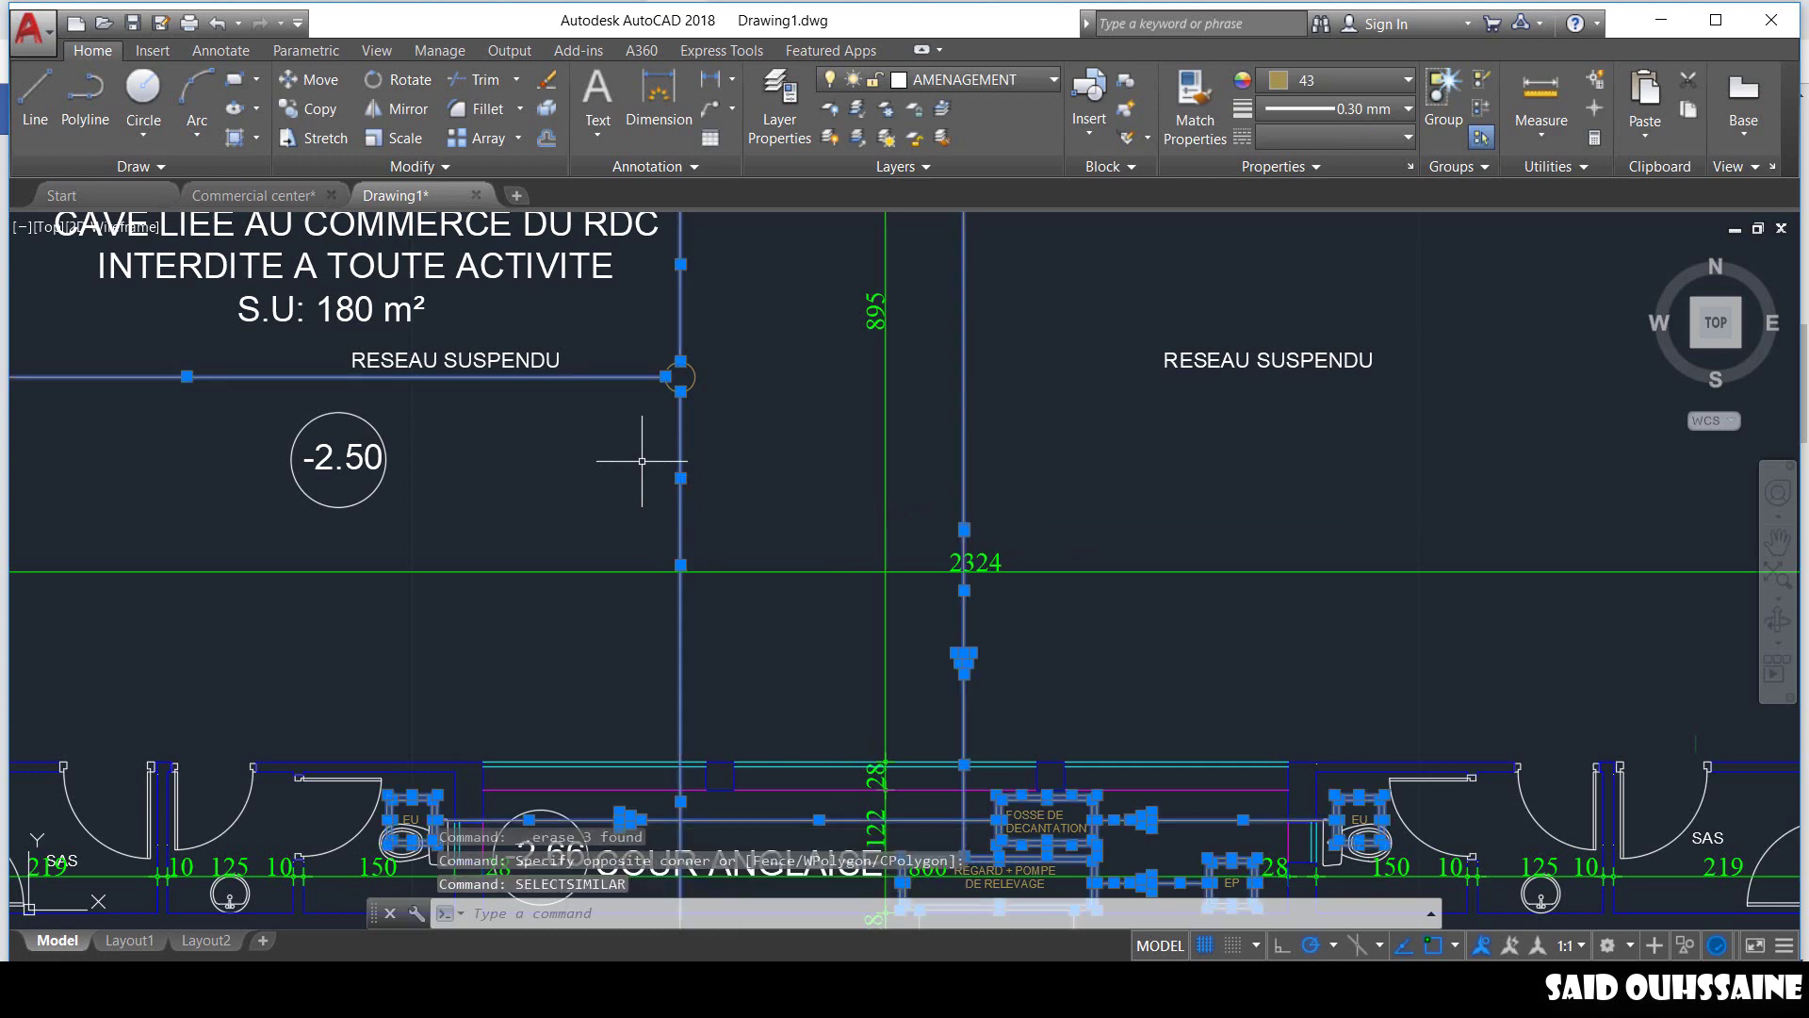
{"action": "scroll", "coordinate": [625, 456], "scroll_direction": "down", "scroll_amount": 2}
{"action": "scroll", "coordinate": [626, 457], "scroll_direction": "down", "scroll_amount": 4}
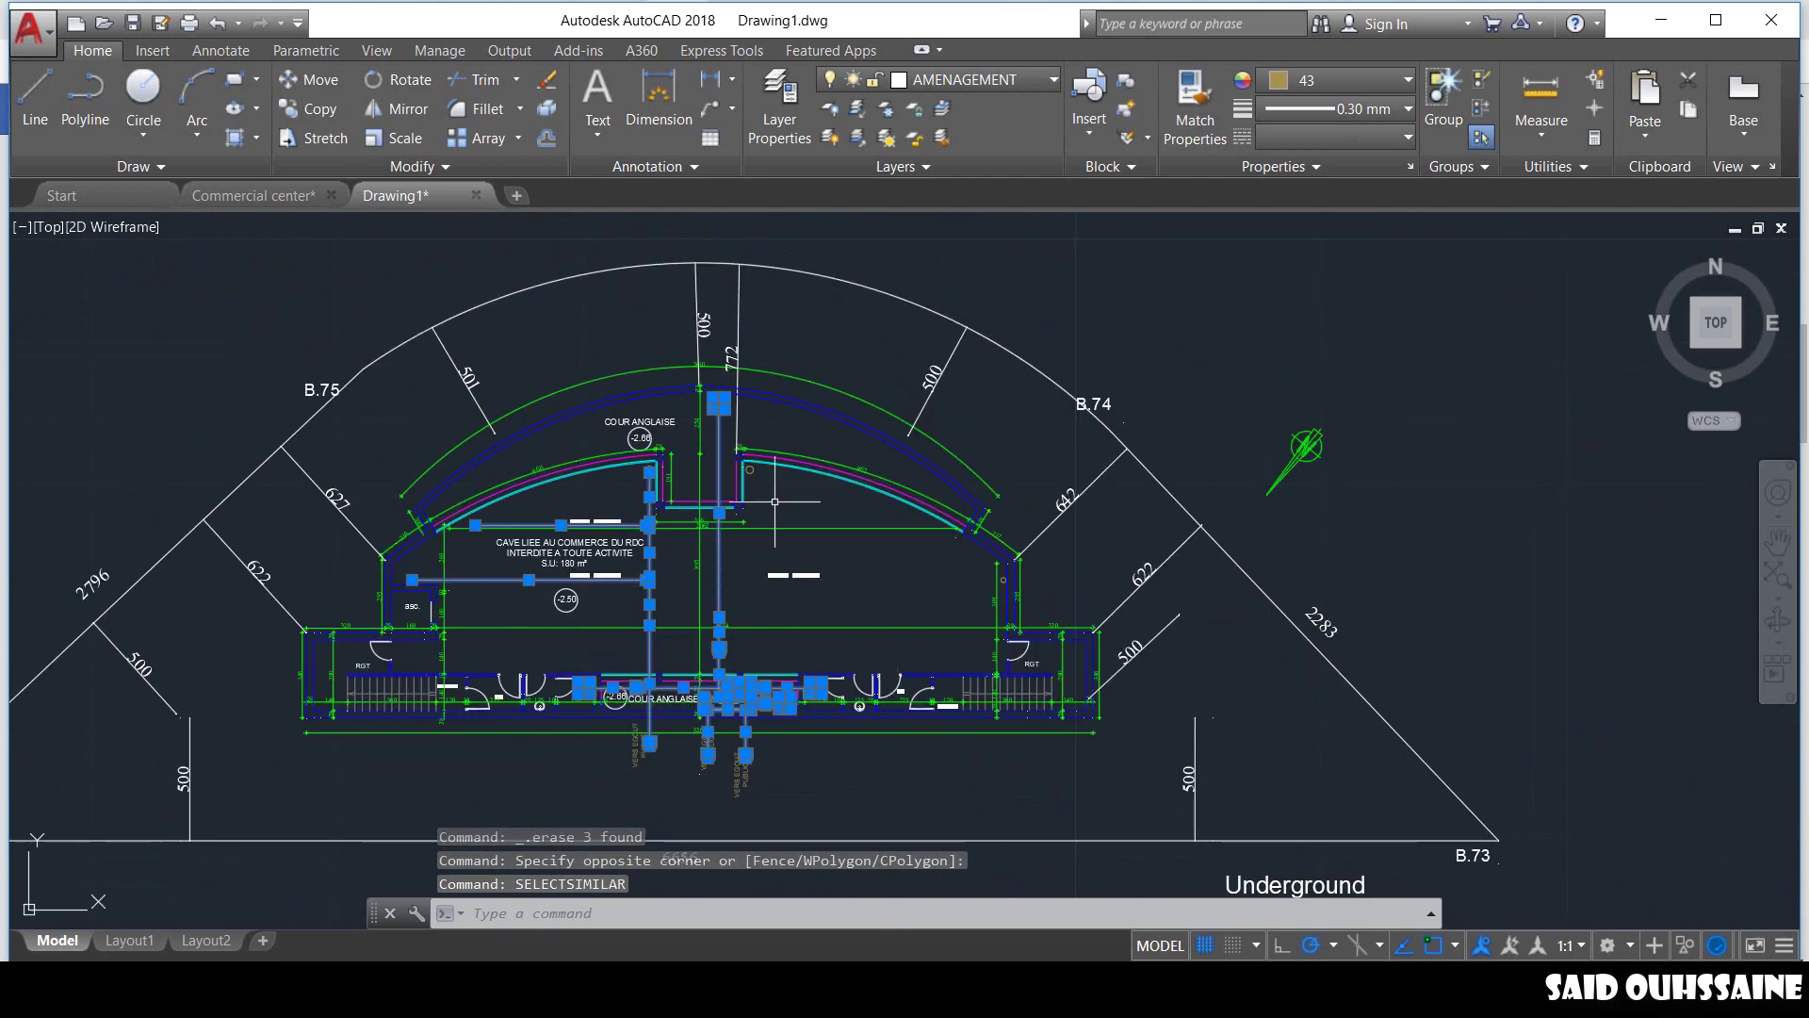
{"action": "scroll", "coordinate": [716, 730], "scroll_direction": "up", "scroll_amount": 5}
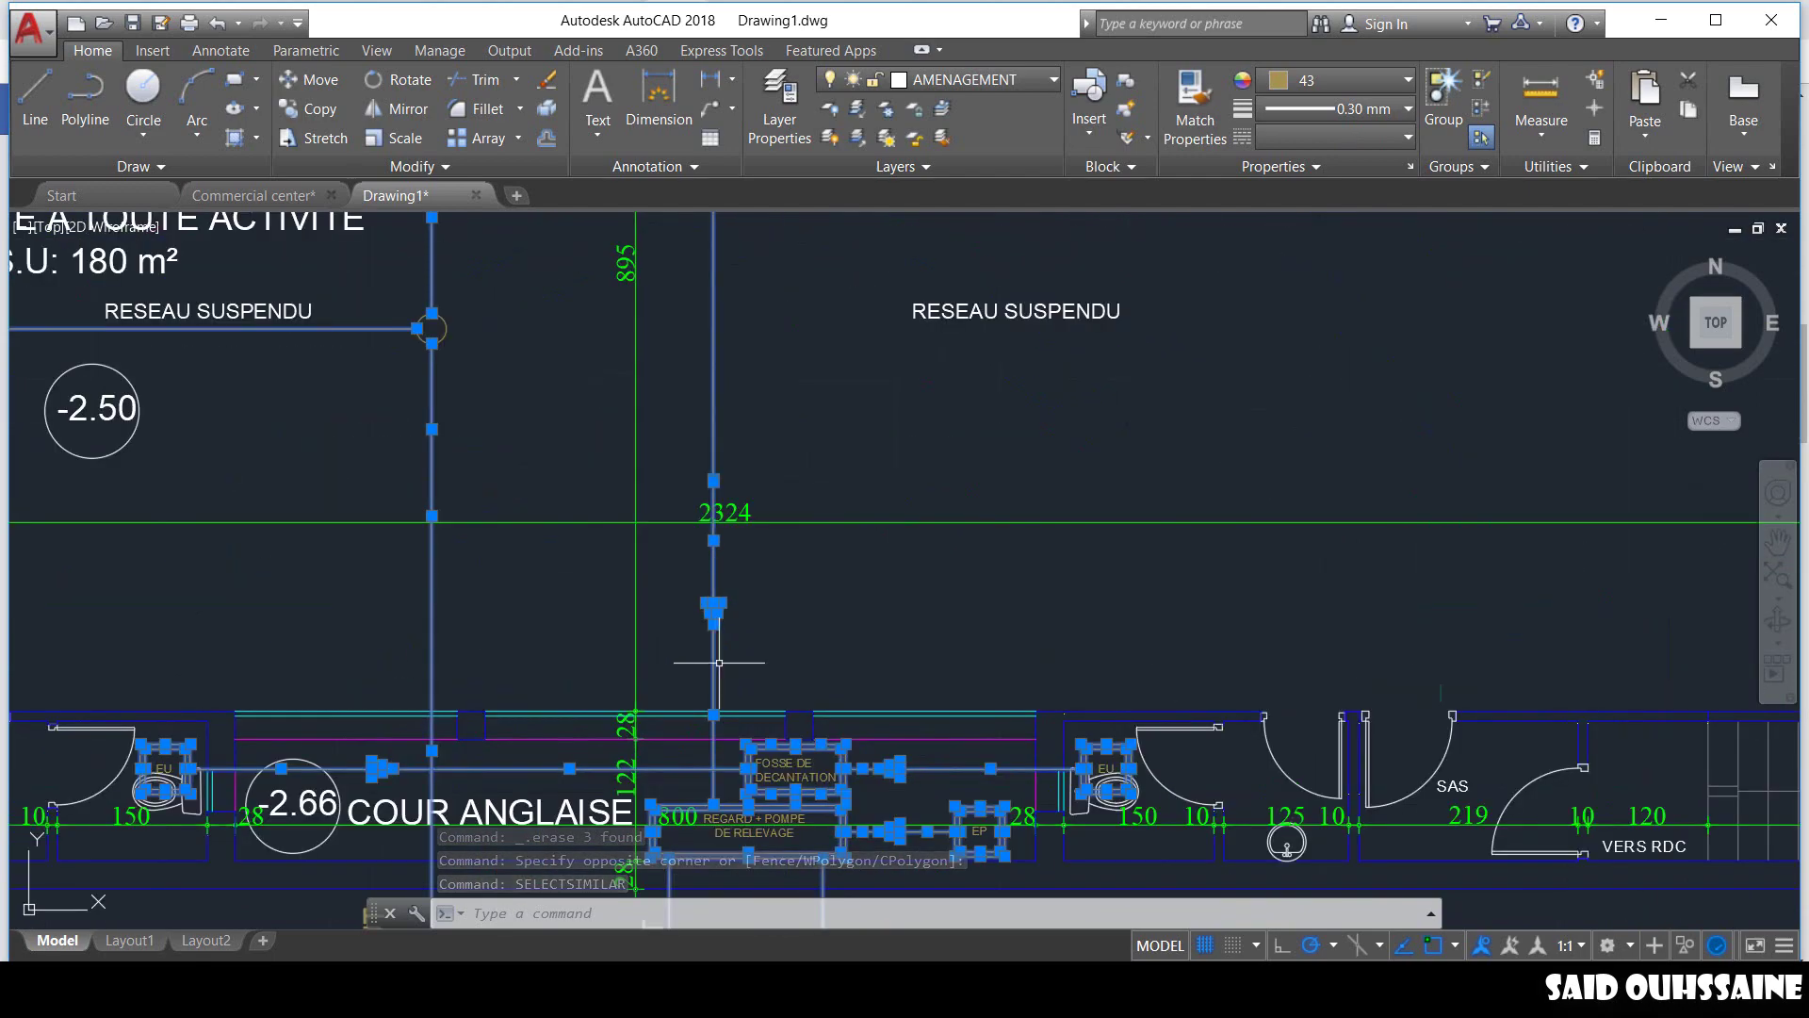
{"action": "key", "text": "Delete"}
{"action": "scroll", "coordinate": [781, 428], "scroll_direction": "down", "scroll_amount": 5}
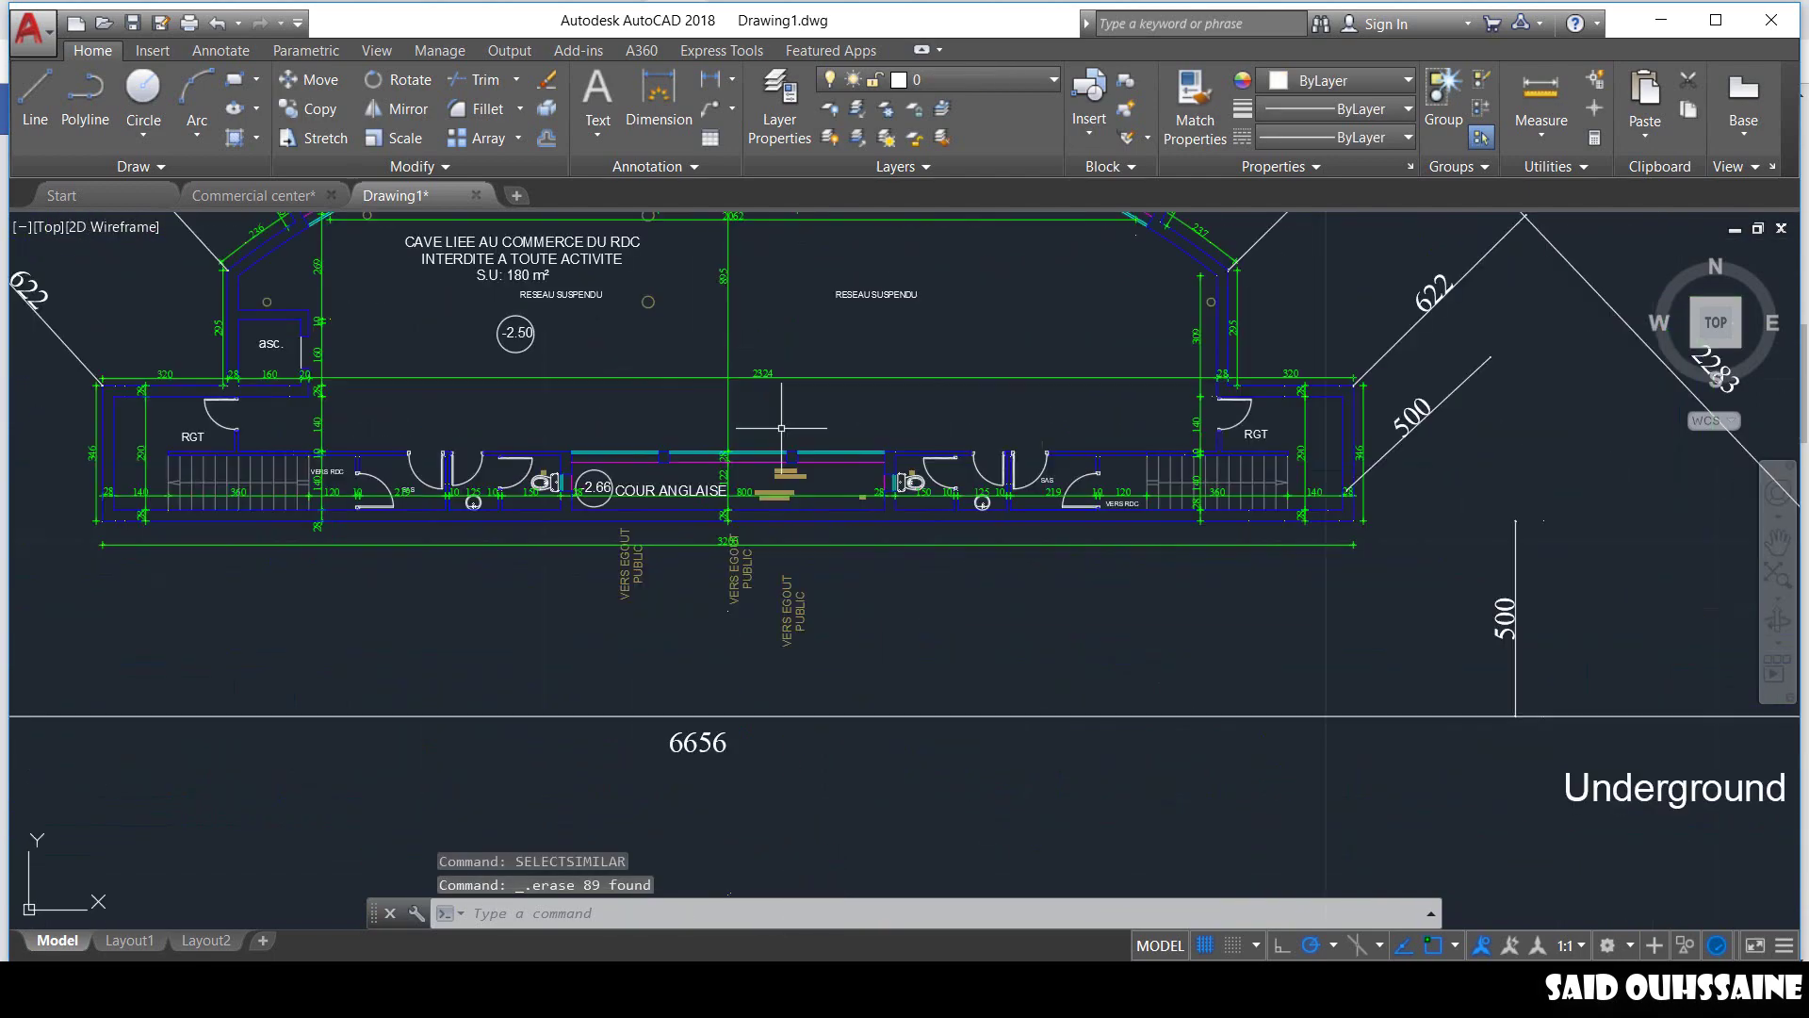
{"action": "scroll", "coordinate": [751, 613], "scroll_direction": "up", "scroll_amount": 4}
{"action": "scroll", "coordinate": [934, 642], "scroll_direction": "up", "scroll_amount": 2}
{"action": "scroll", "coordinate": [1119, 759], "scroll_direction": "down", "scroll_amount": 5}
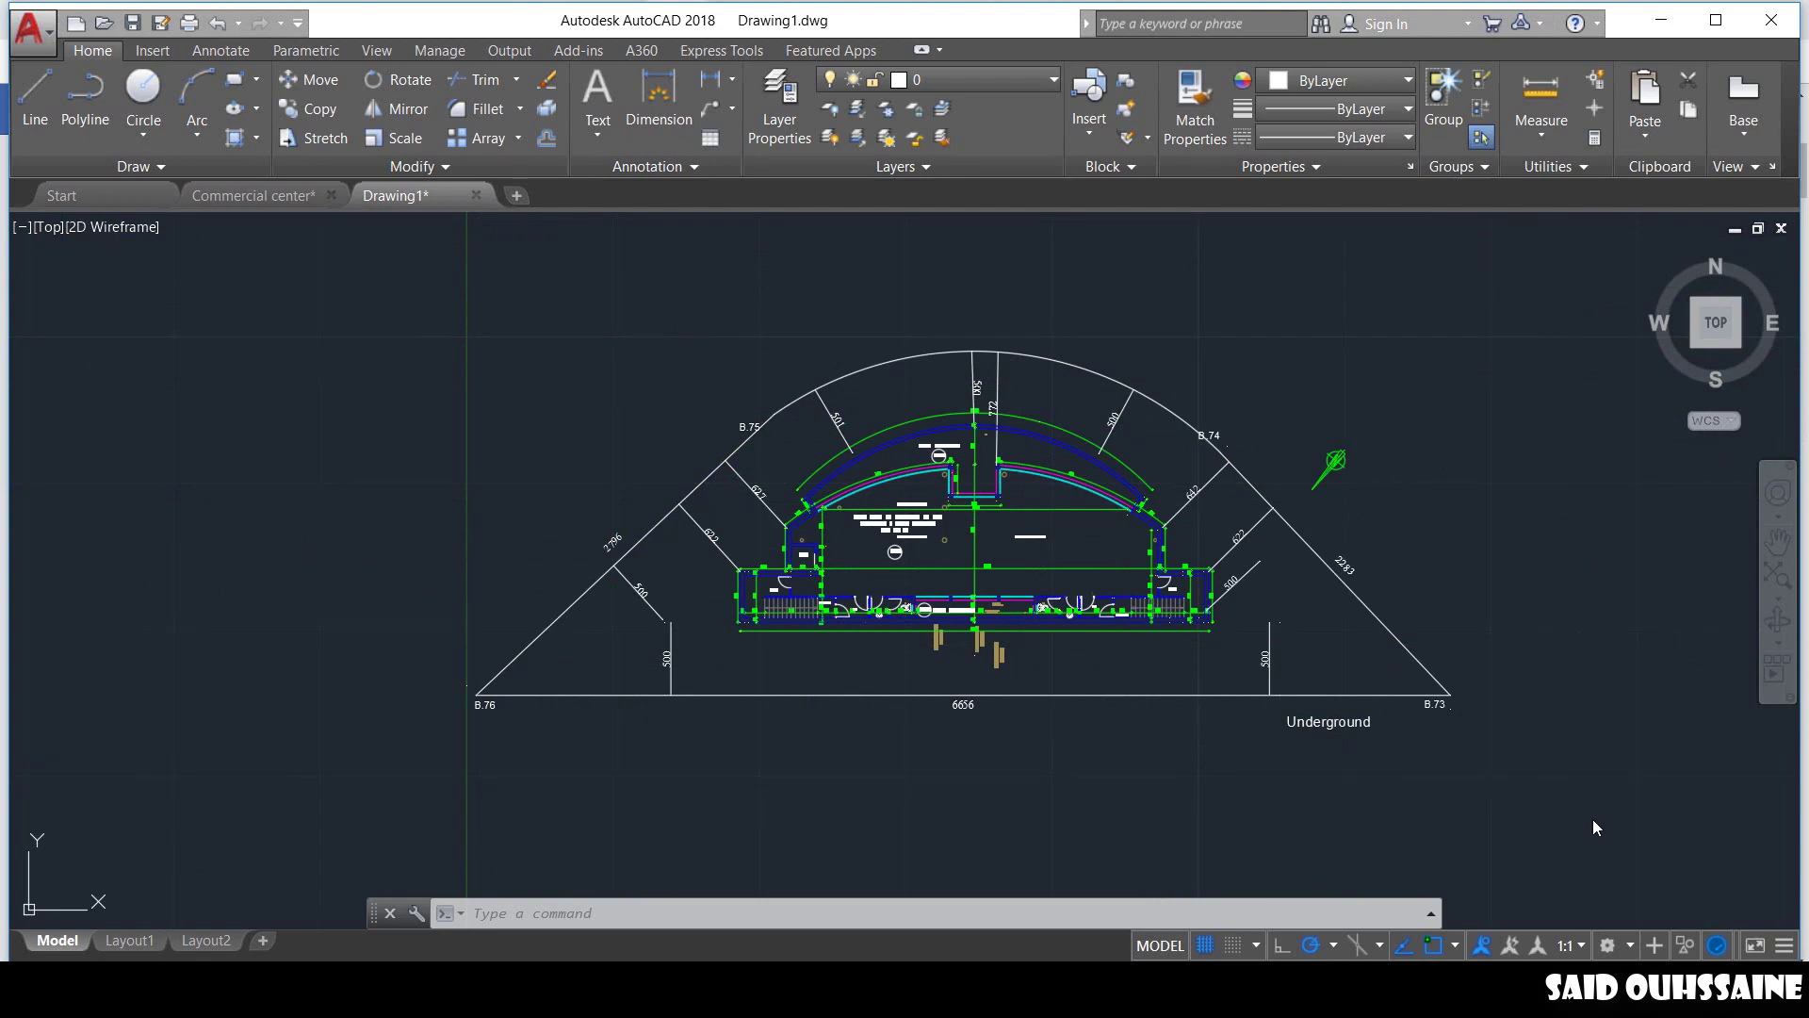
Window-select the entire underground plan and run OVERKILL on its 418 objects to delete duplicates.
{"action": "left_click", "coordinate": [362, 230]}
{"action": "left_click", "coordinate": [1713, 846]}
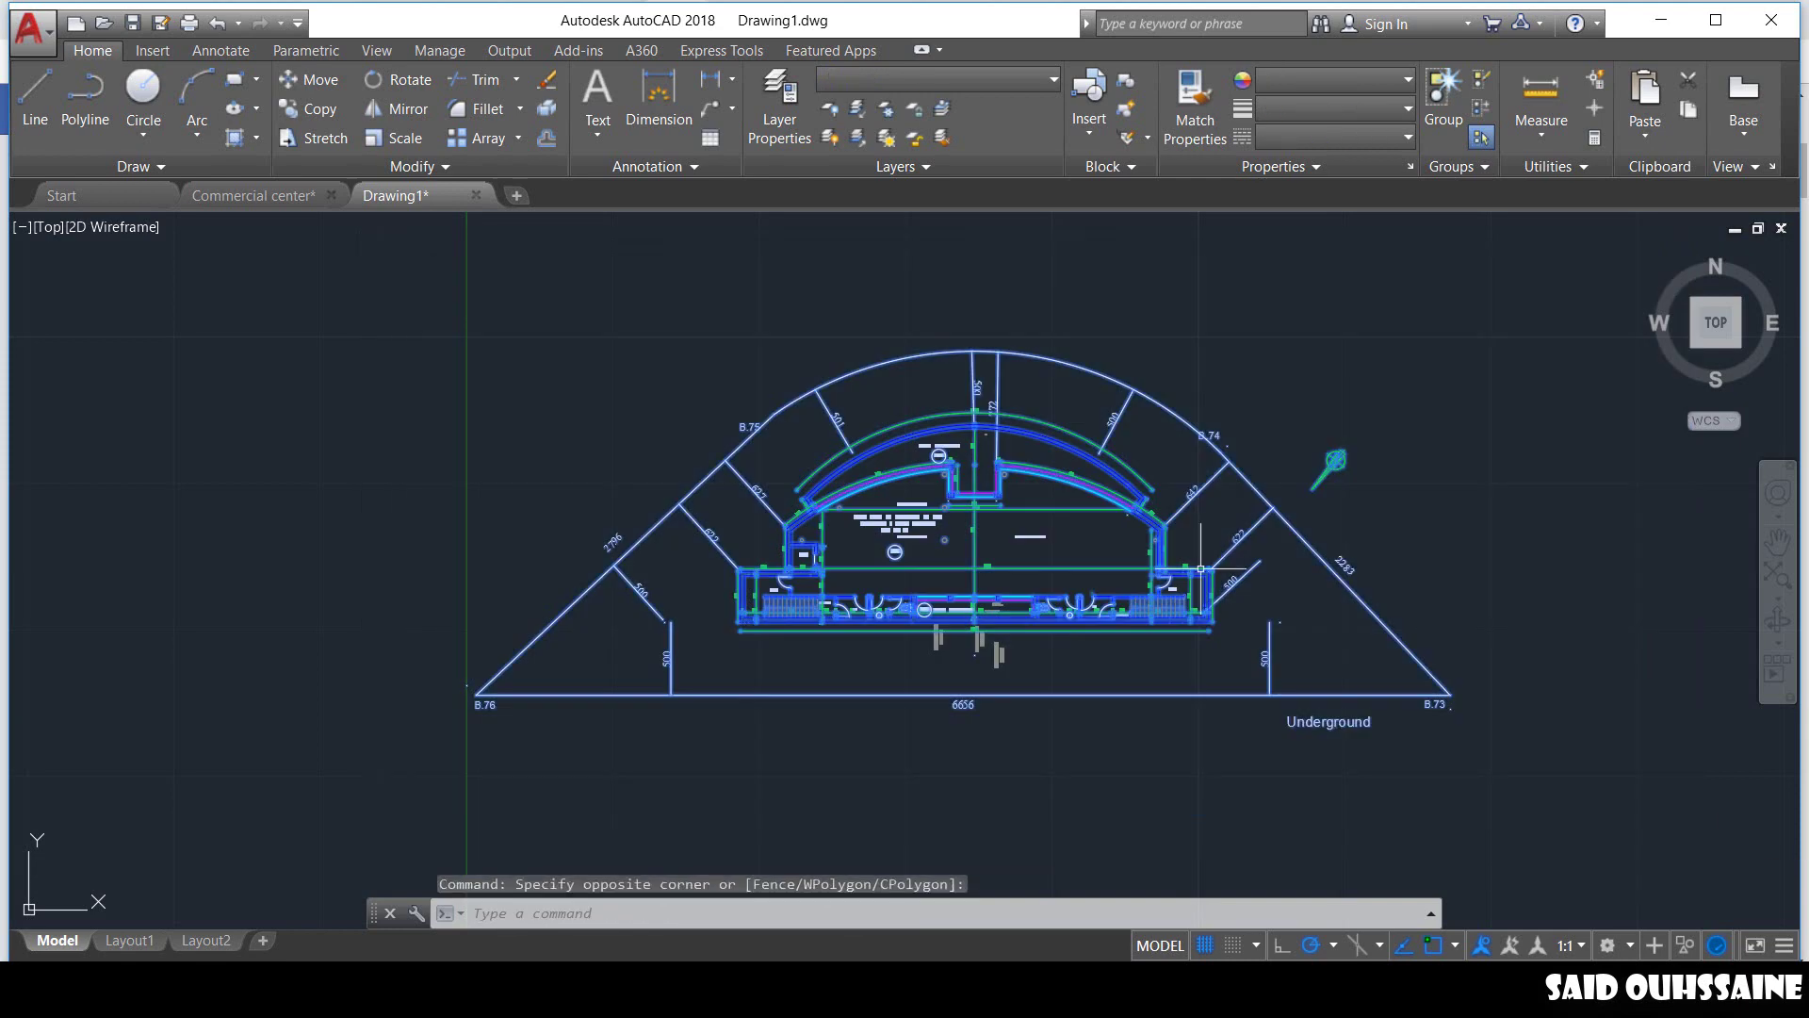
{"action": "left_click", "coordinate": [445, 166]}
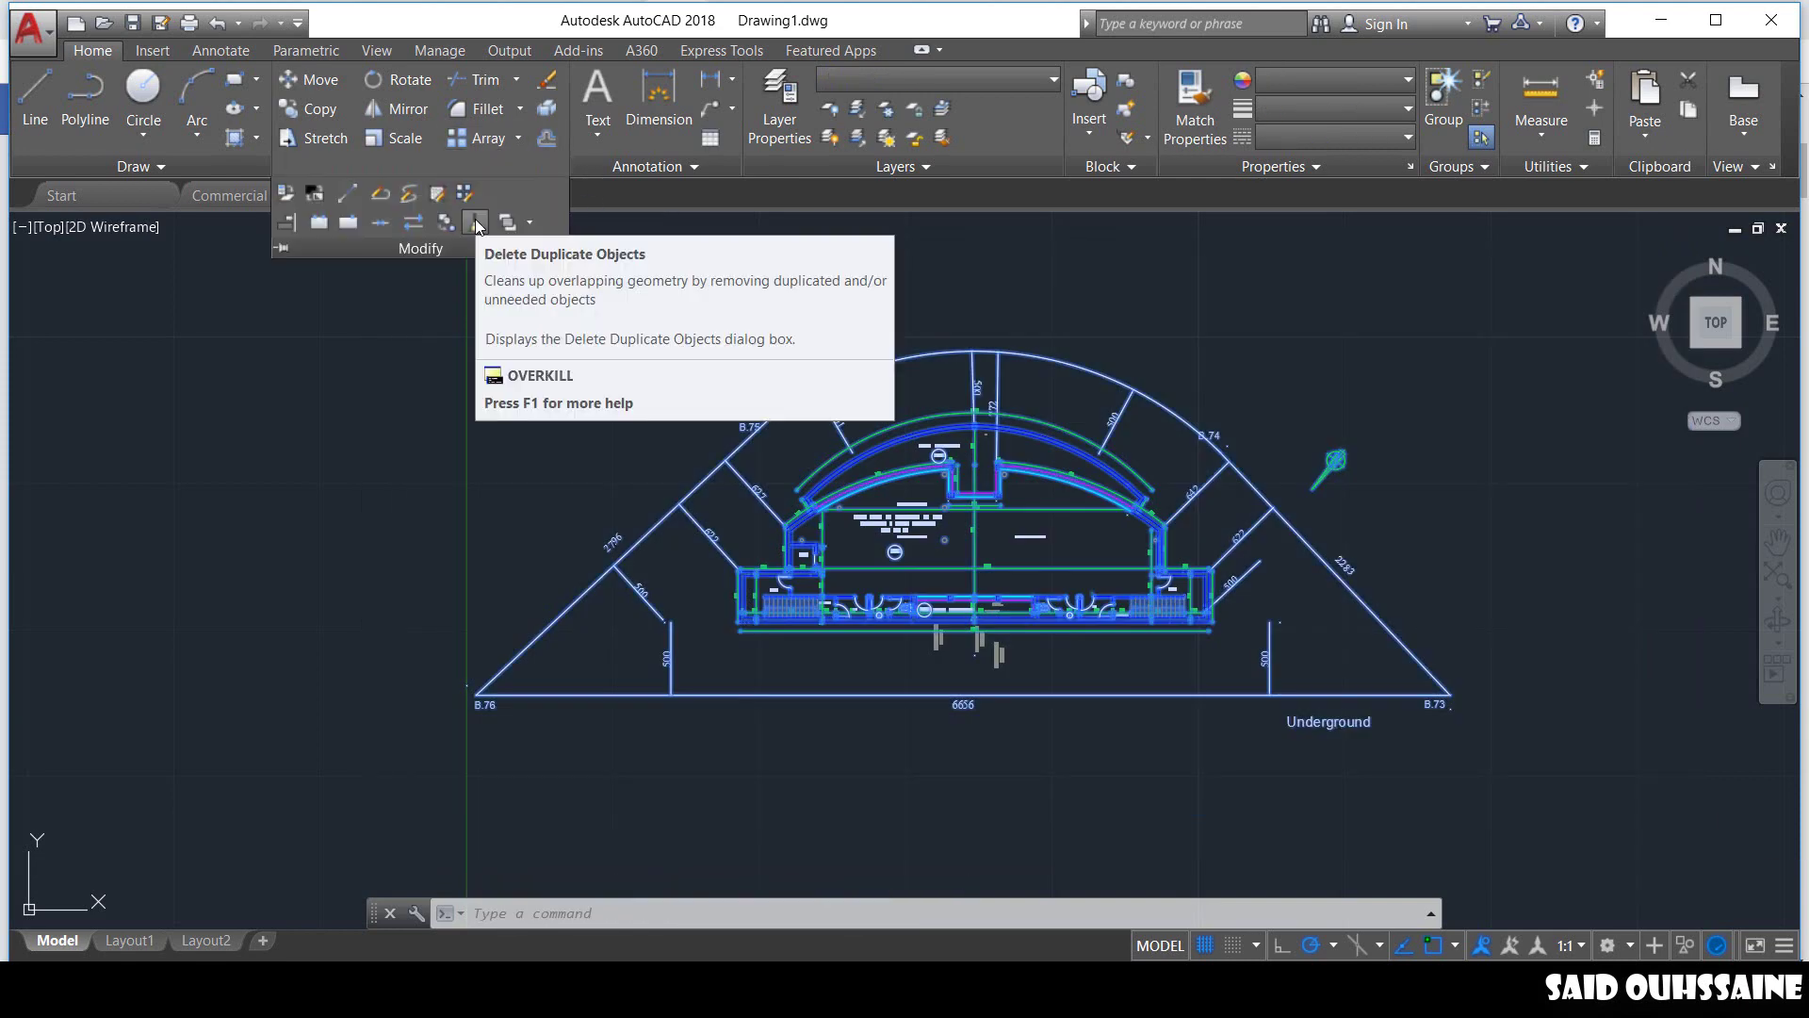
{"action": "left_click", "coordinate": [476, 224]}
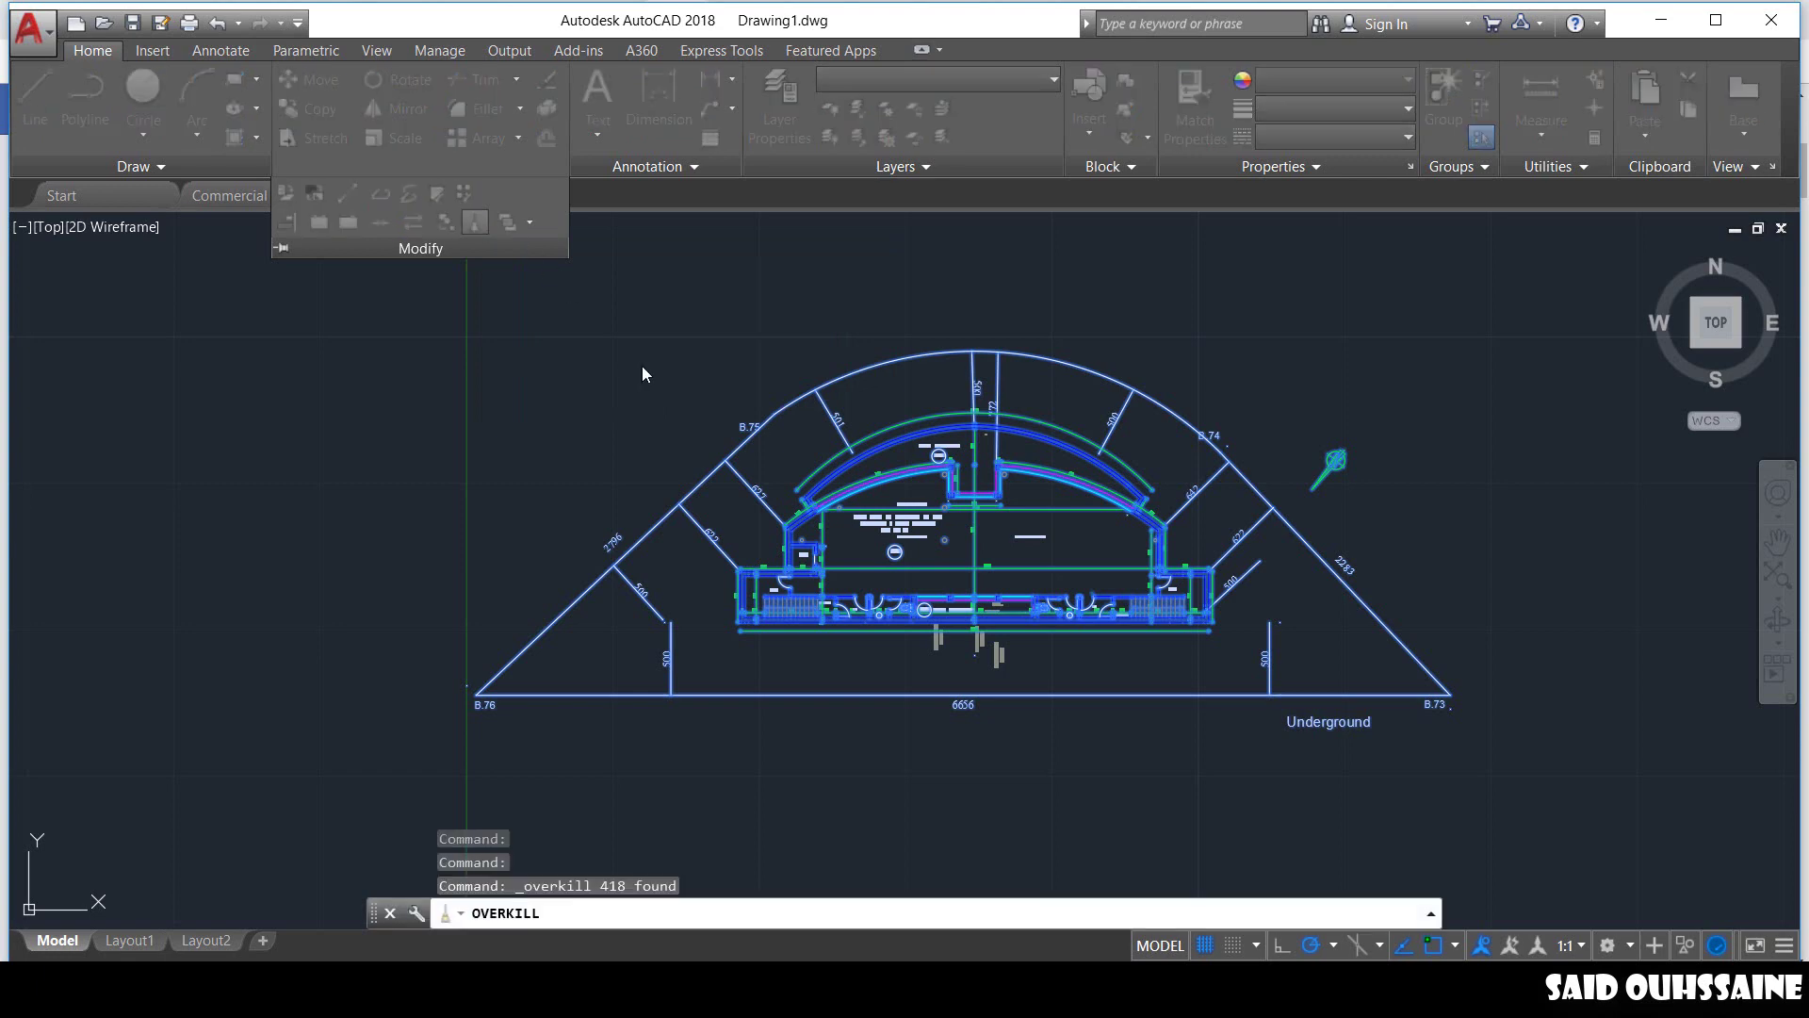
{"action": "left_click", "coordinate": [888, 698]}
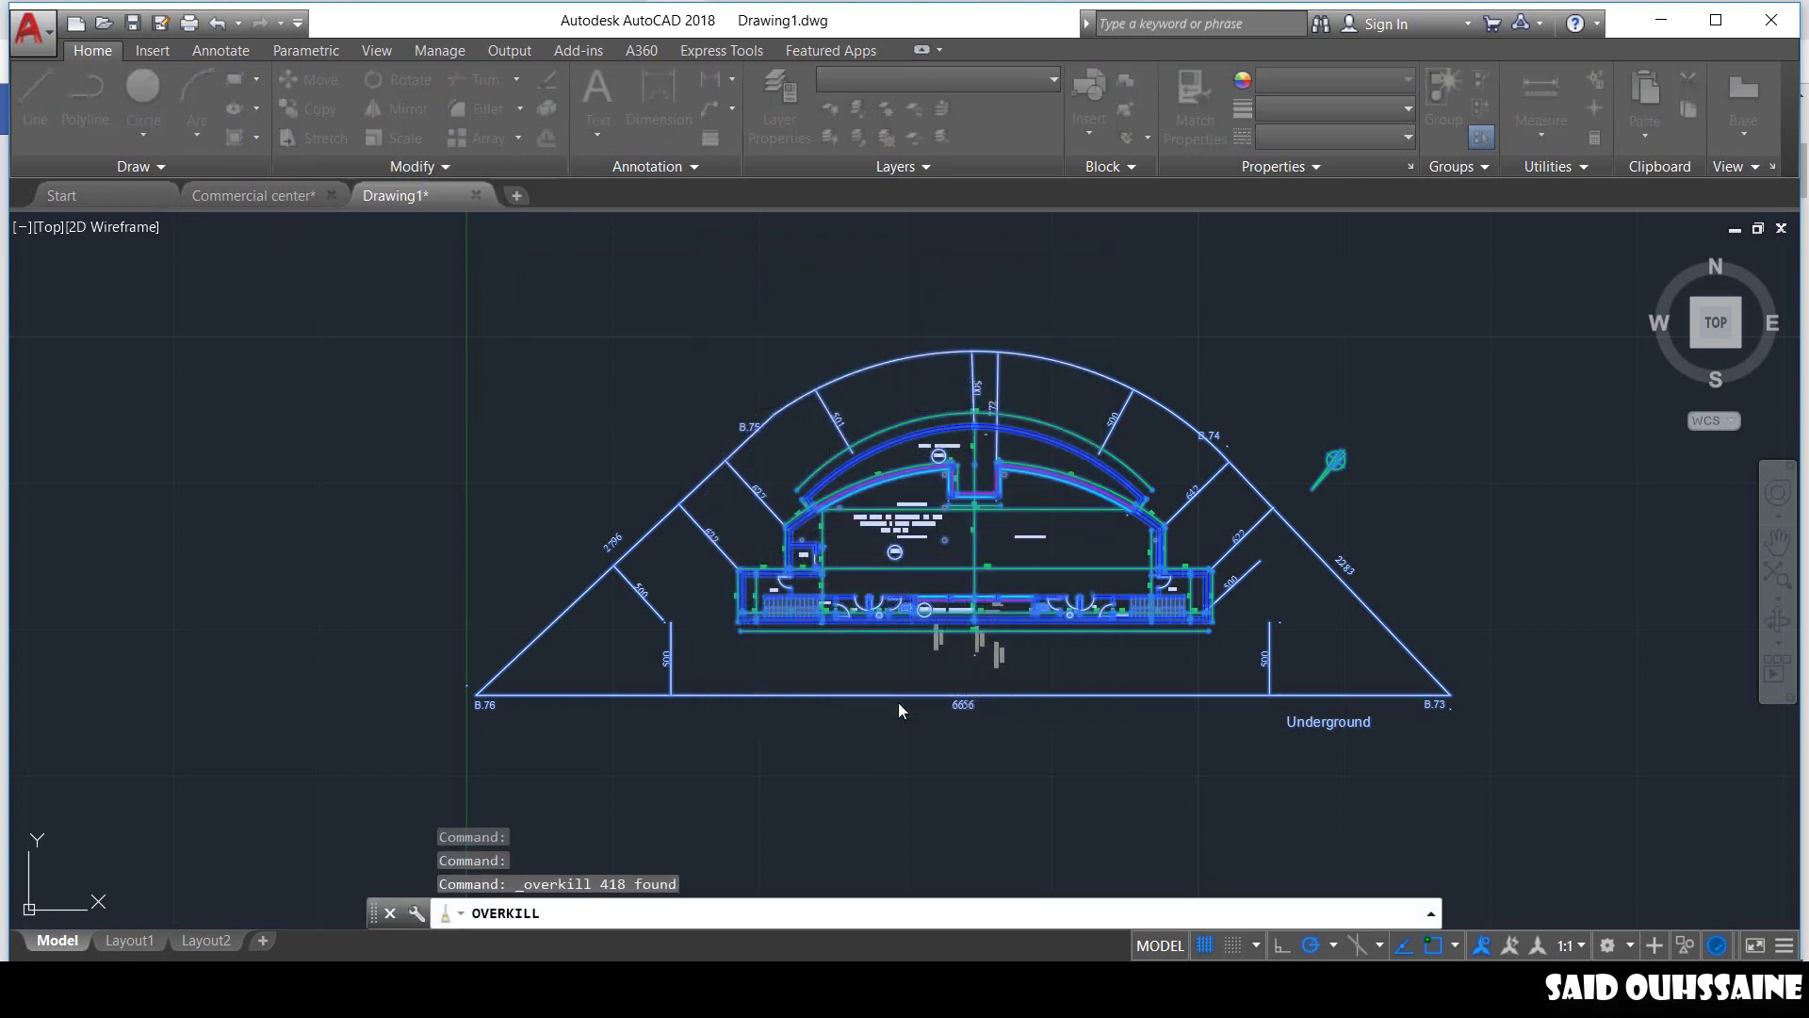
{"action": "key", "text": "Escape"}
{"action": "key", "text": "Escape"}
Use PURGE to remove all unused items, including unreferenced blocks and a zero-length object.
{"action": "type", "text": "p"}
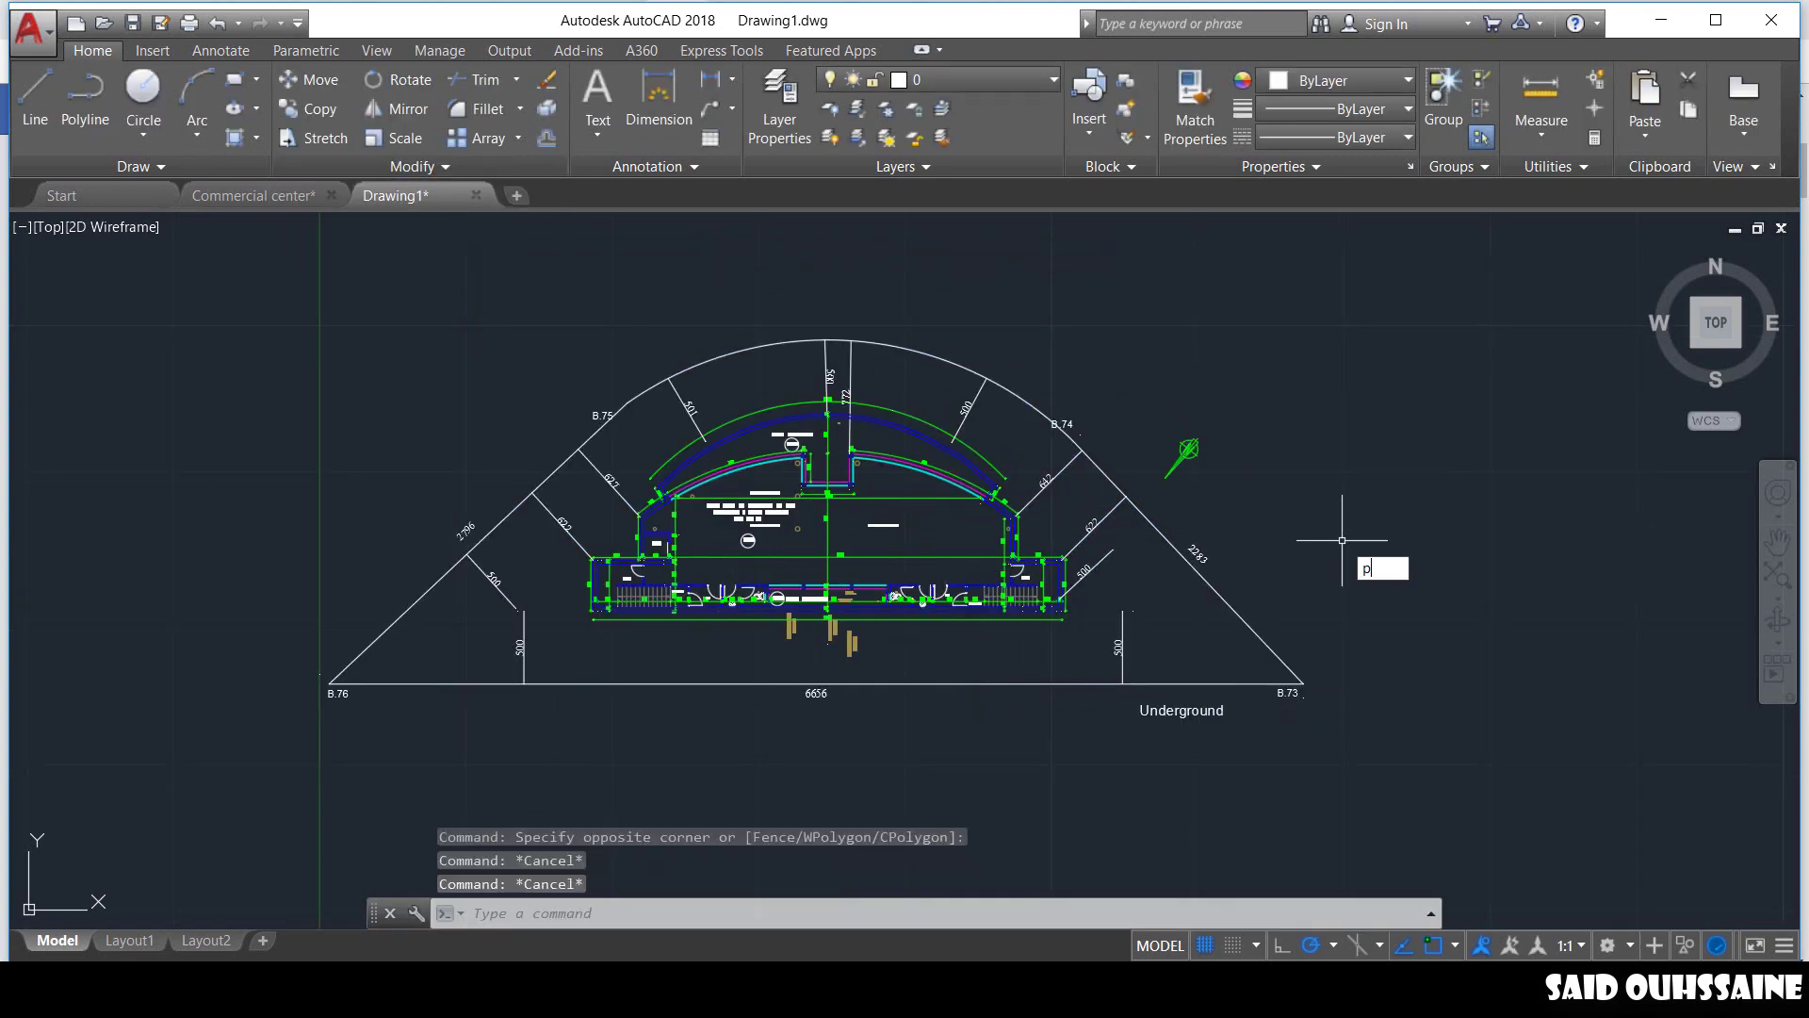
{"action": "type", "text": "urge"}
{"action": "key", "text": "Return"}
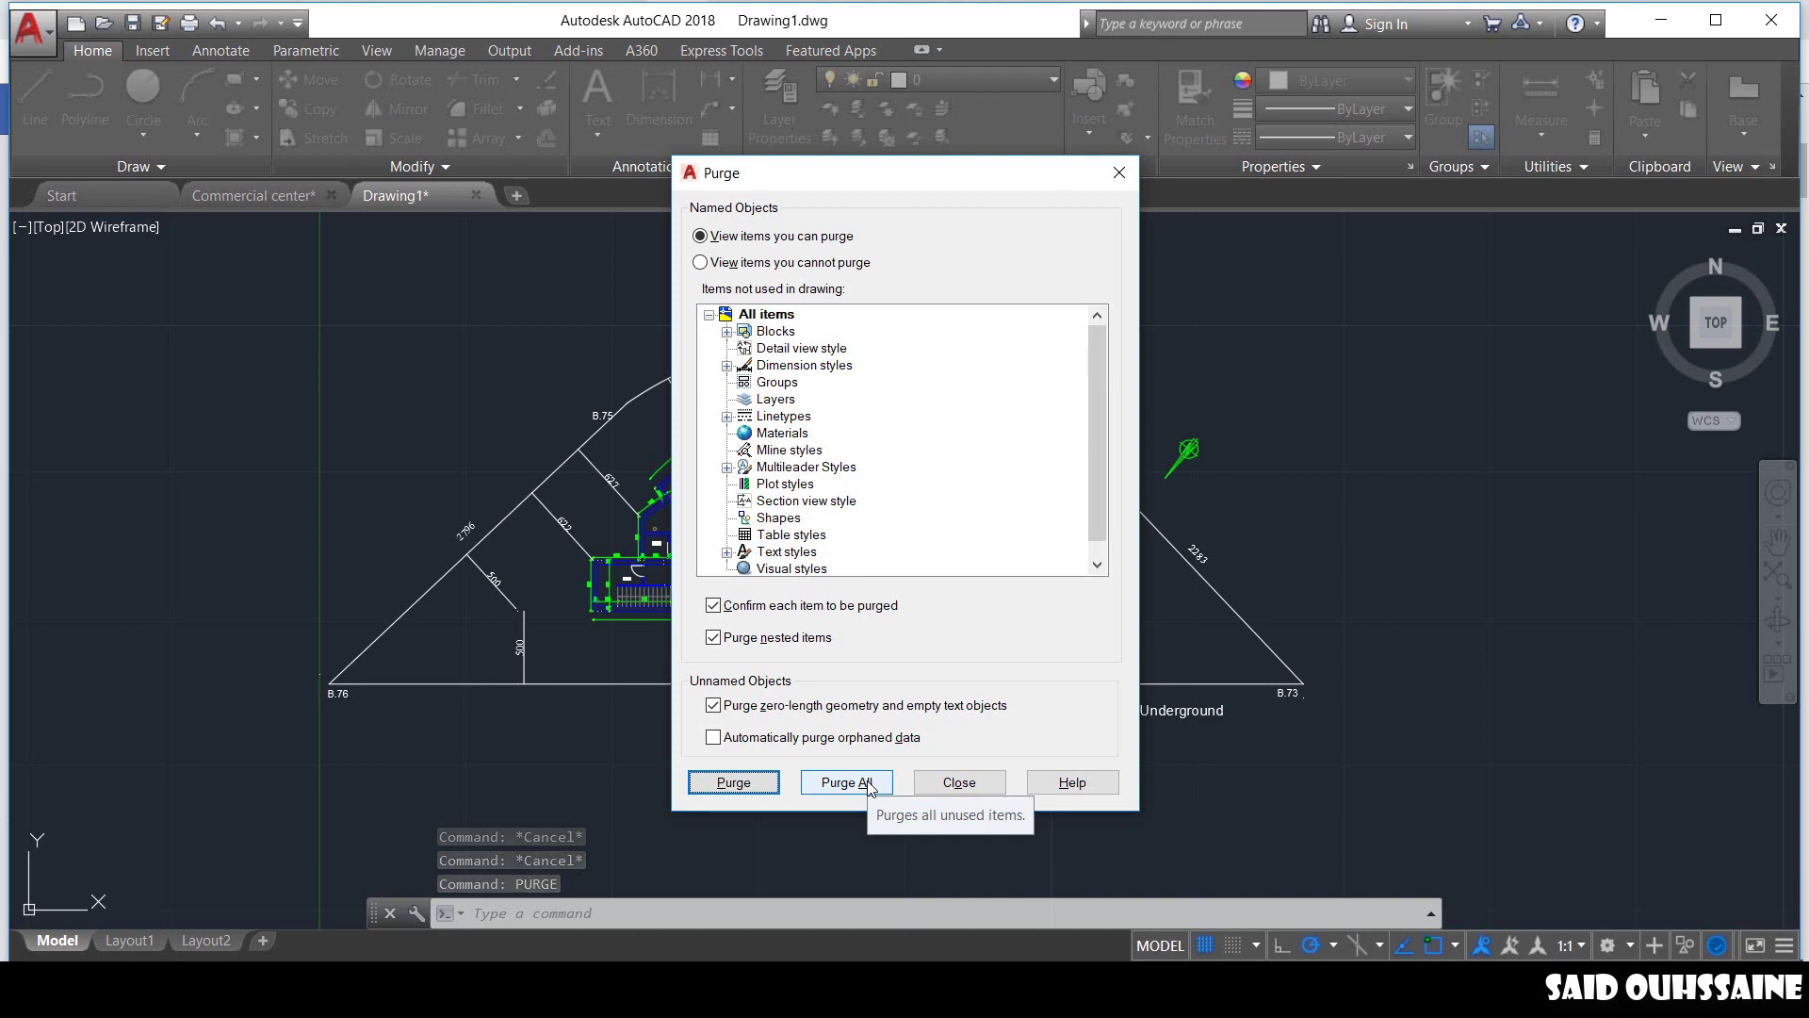
{"action": "left_click", "coordinate": [869, 786]}
{"action": "left_click", "coordinate": [911, 476]}
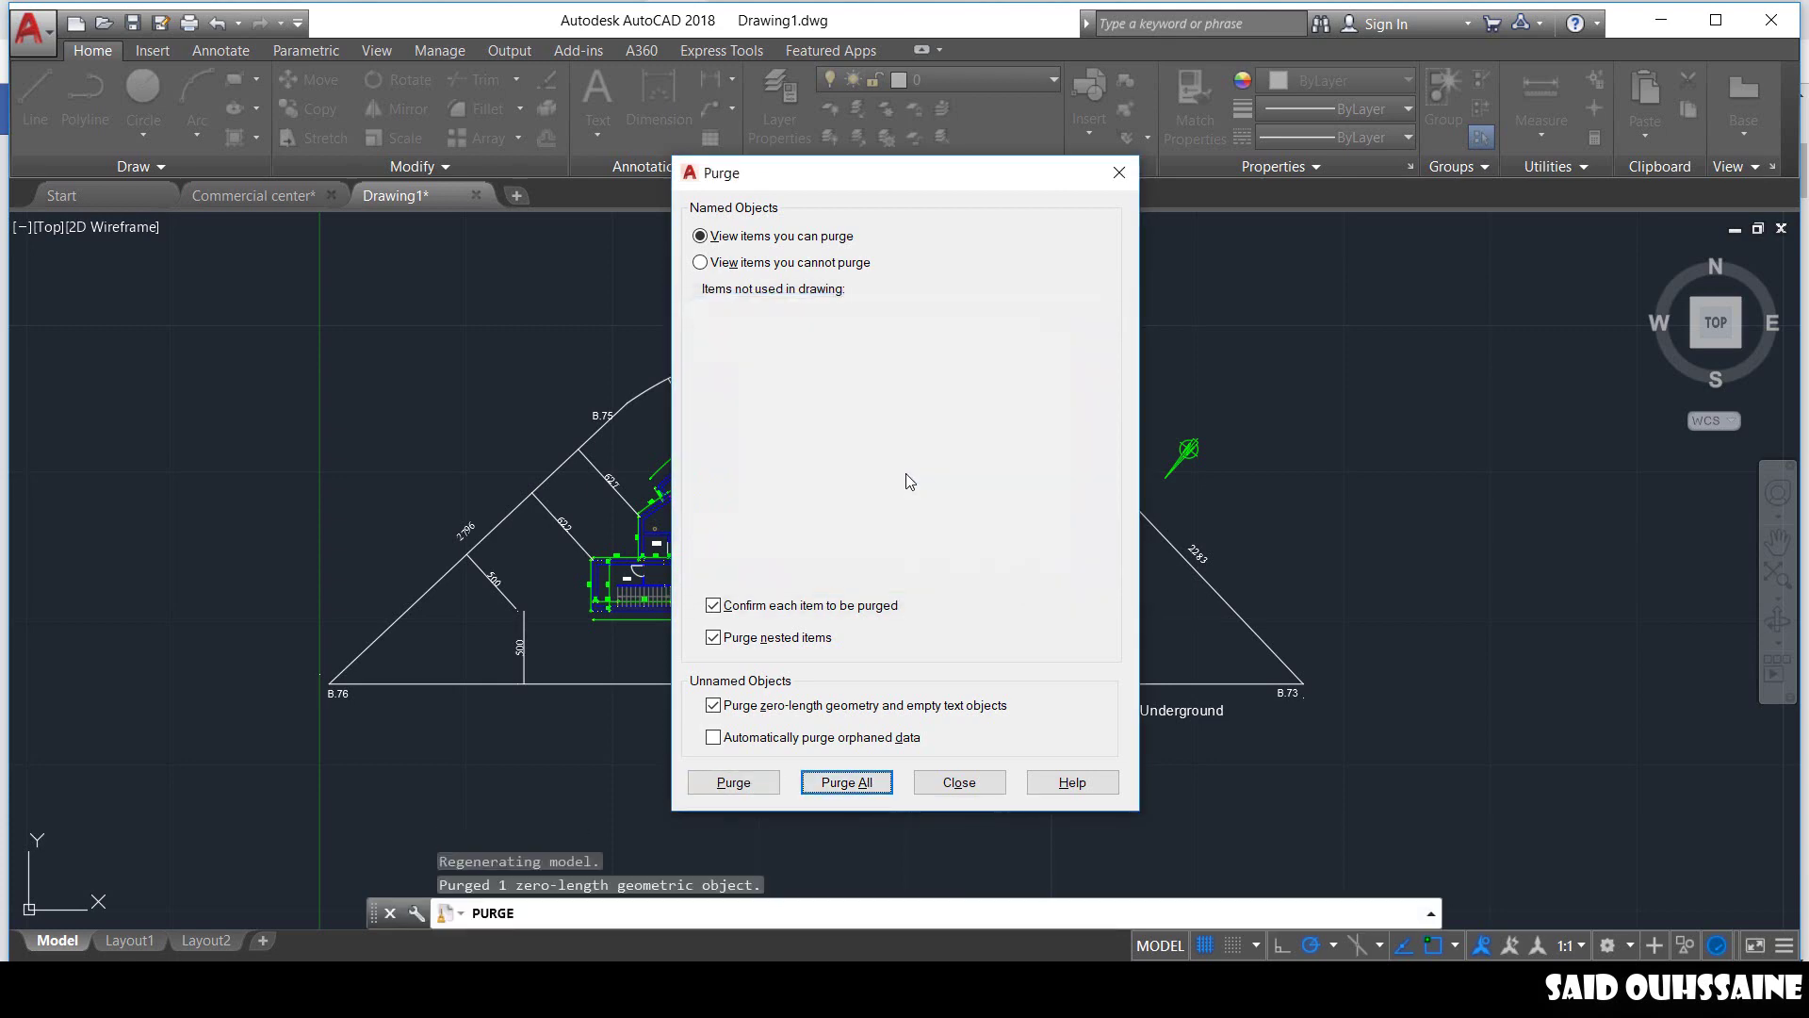
{"action": "left_click", "coordinate": [994, 784]}
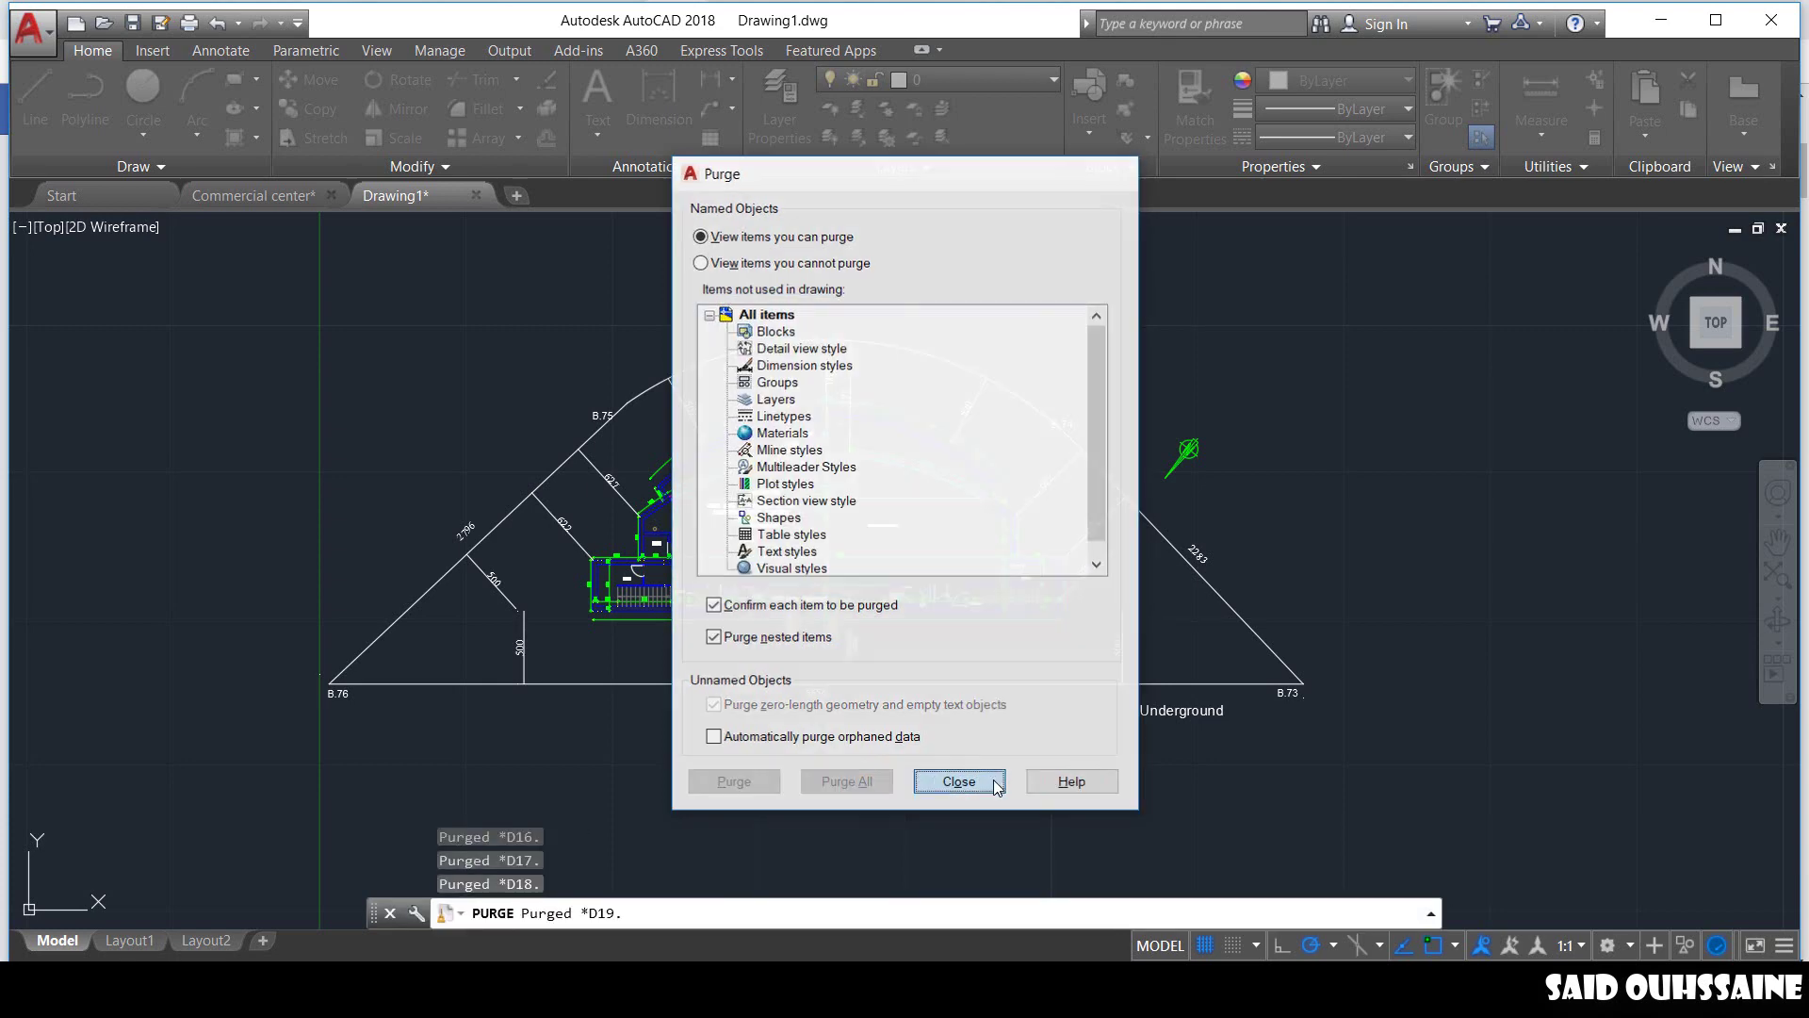
{"action": "key", "text": "ctrl+shift+s"}
{"action": "middle_click_drag", "start_coordinate": [375, 343], "coordinate": [484, 343]}
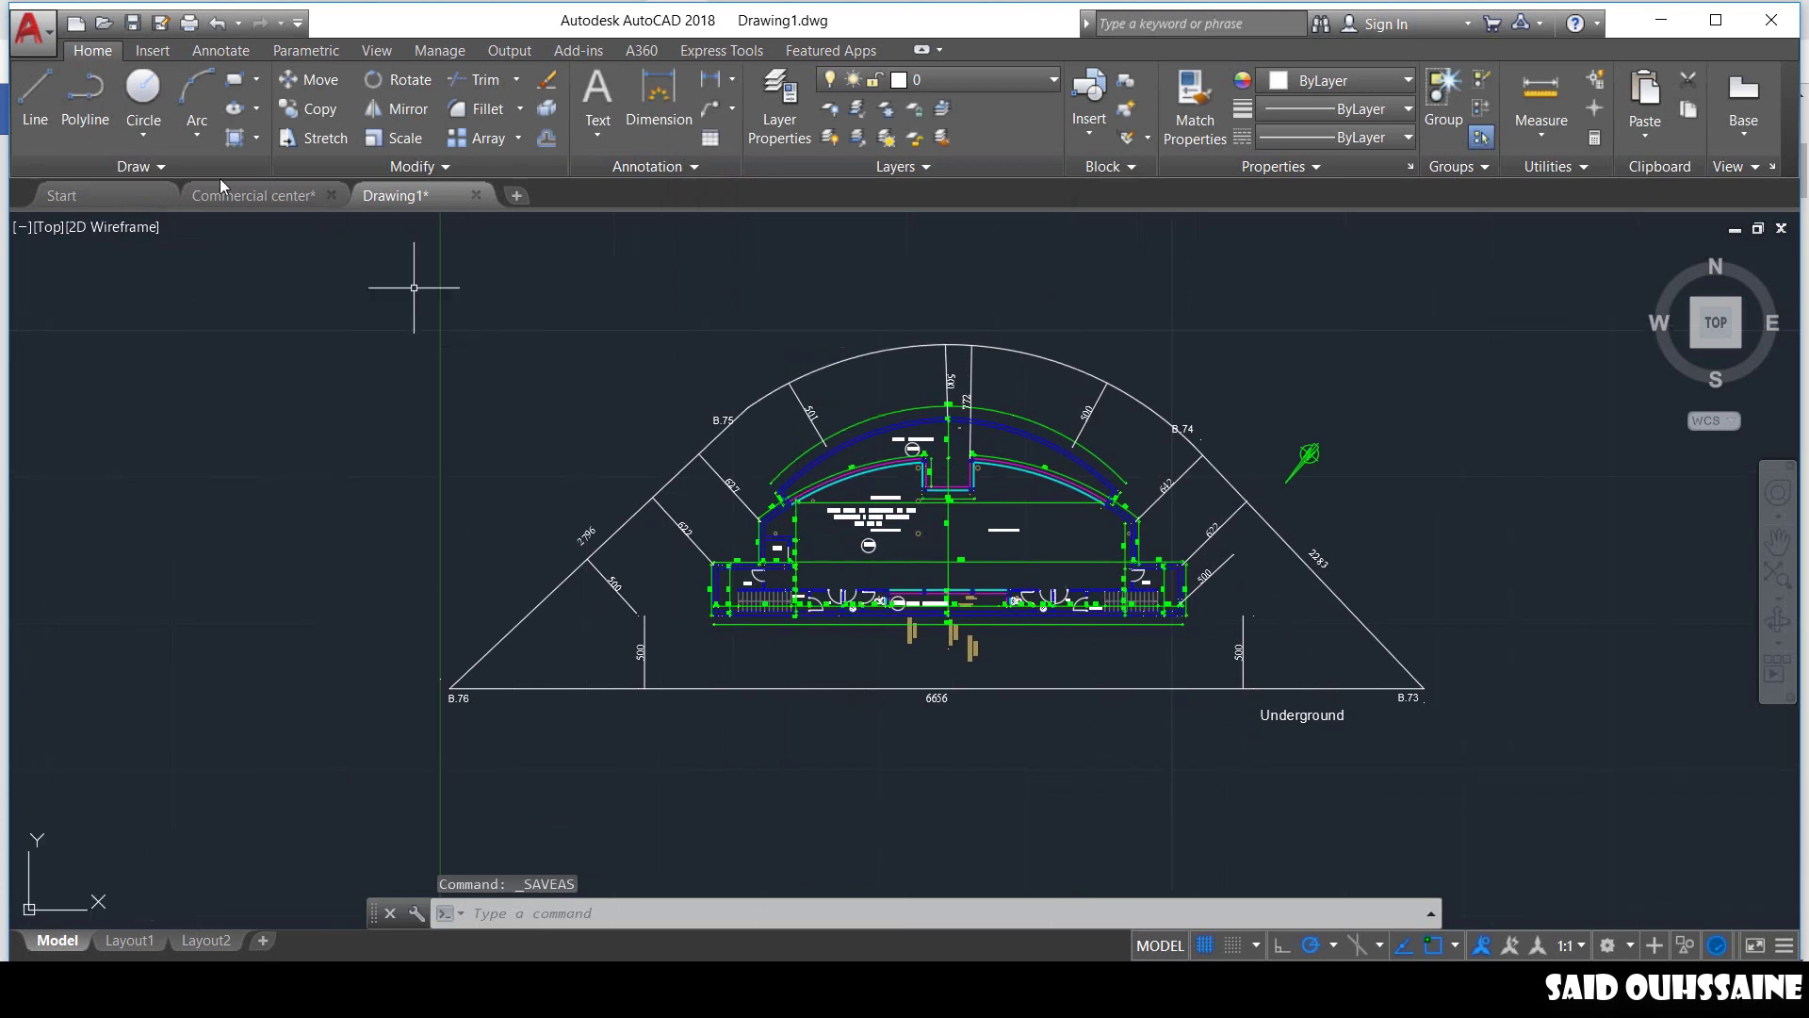
Use Save As from the application menu and enter the file name 'Underground'.
{"action": "left_click", "coordinate": [35, 49]}
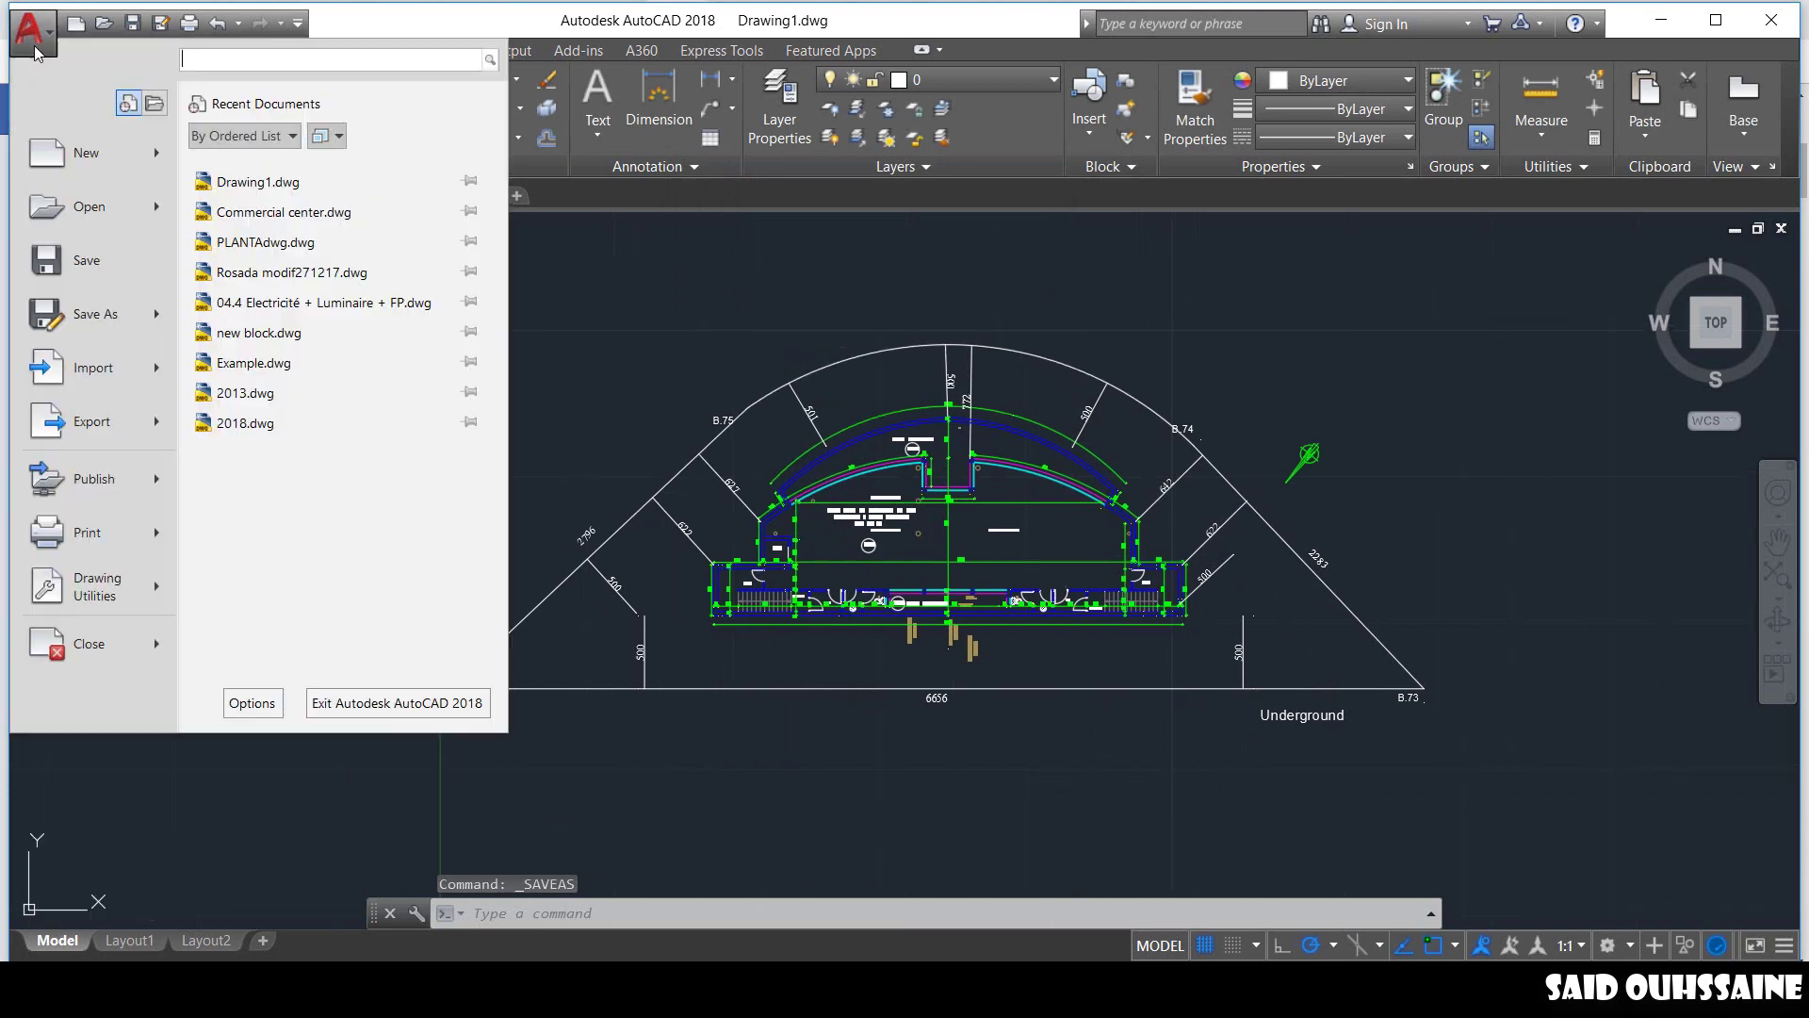
{"action": "left_click", "coordinate": [94, 318]}
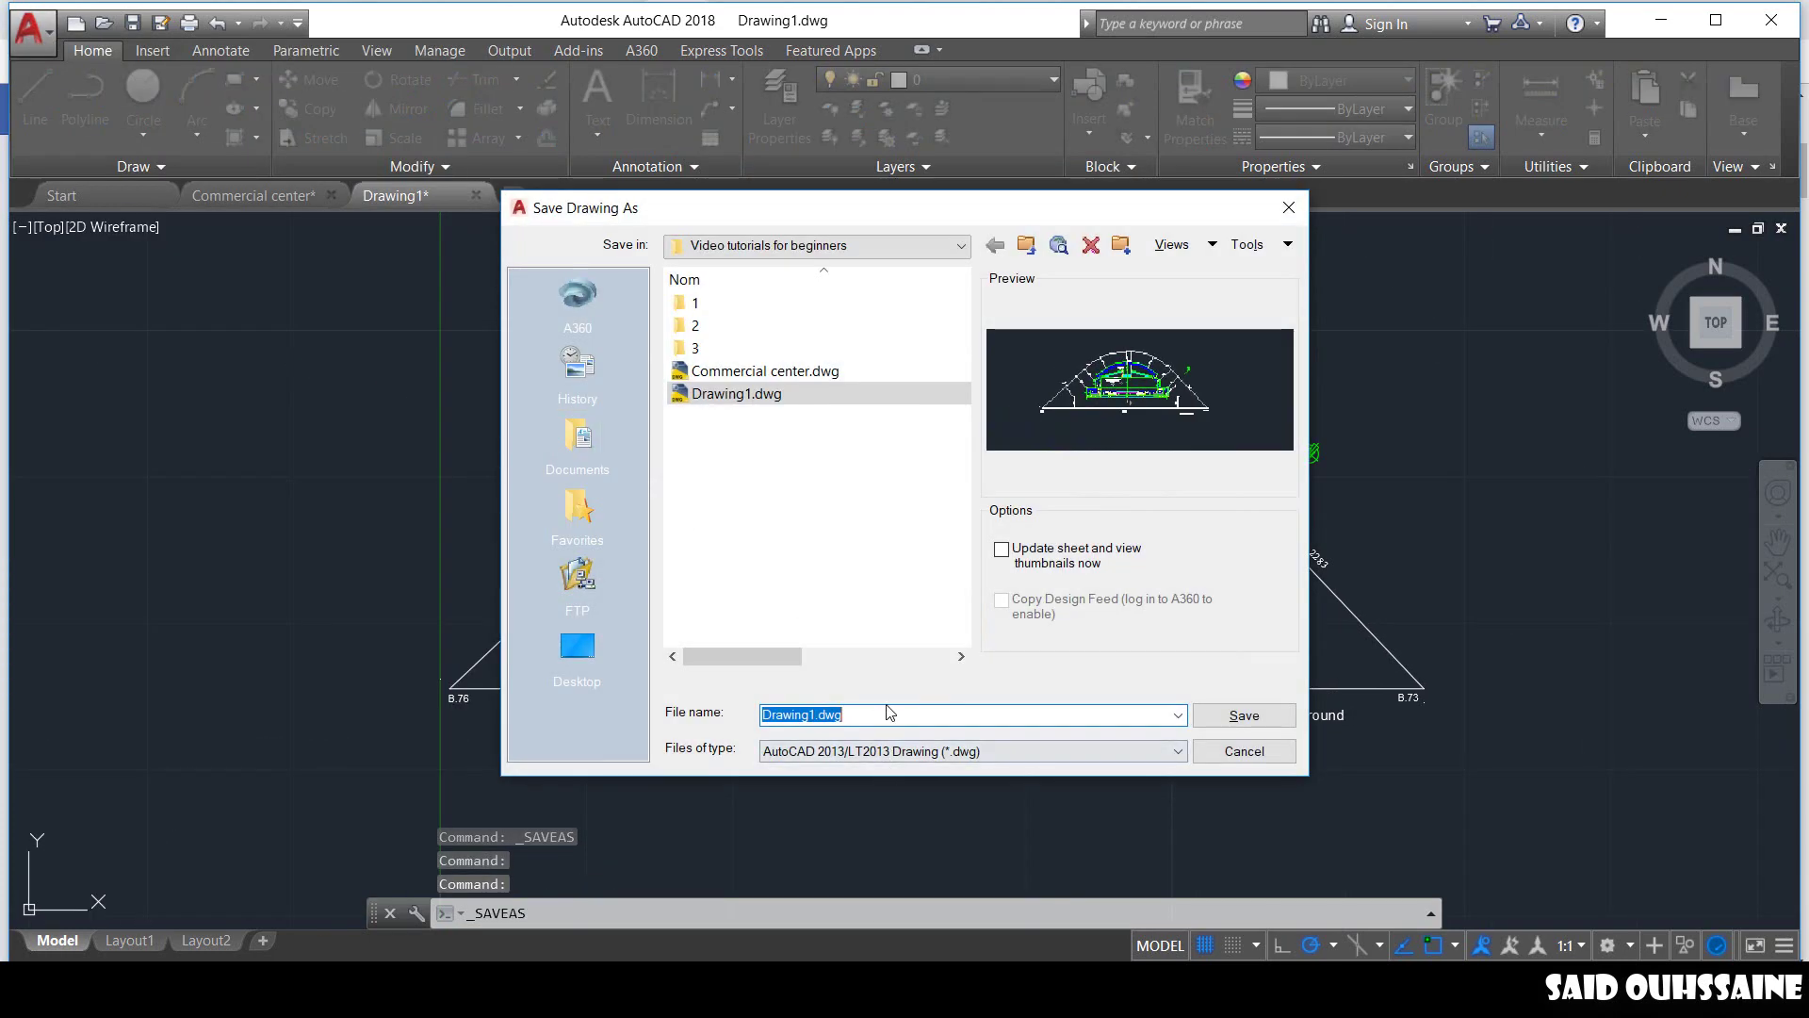
{"action": "type", "text": "Und"}
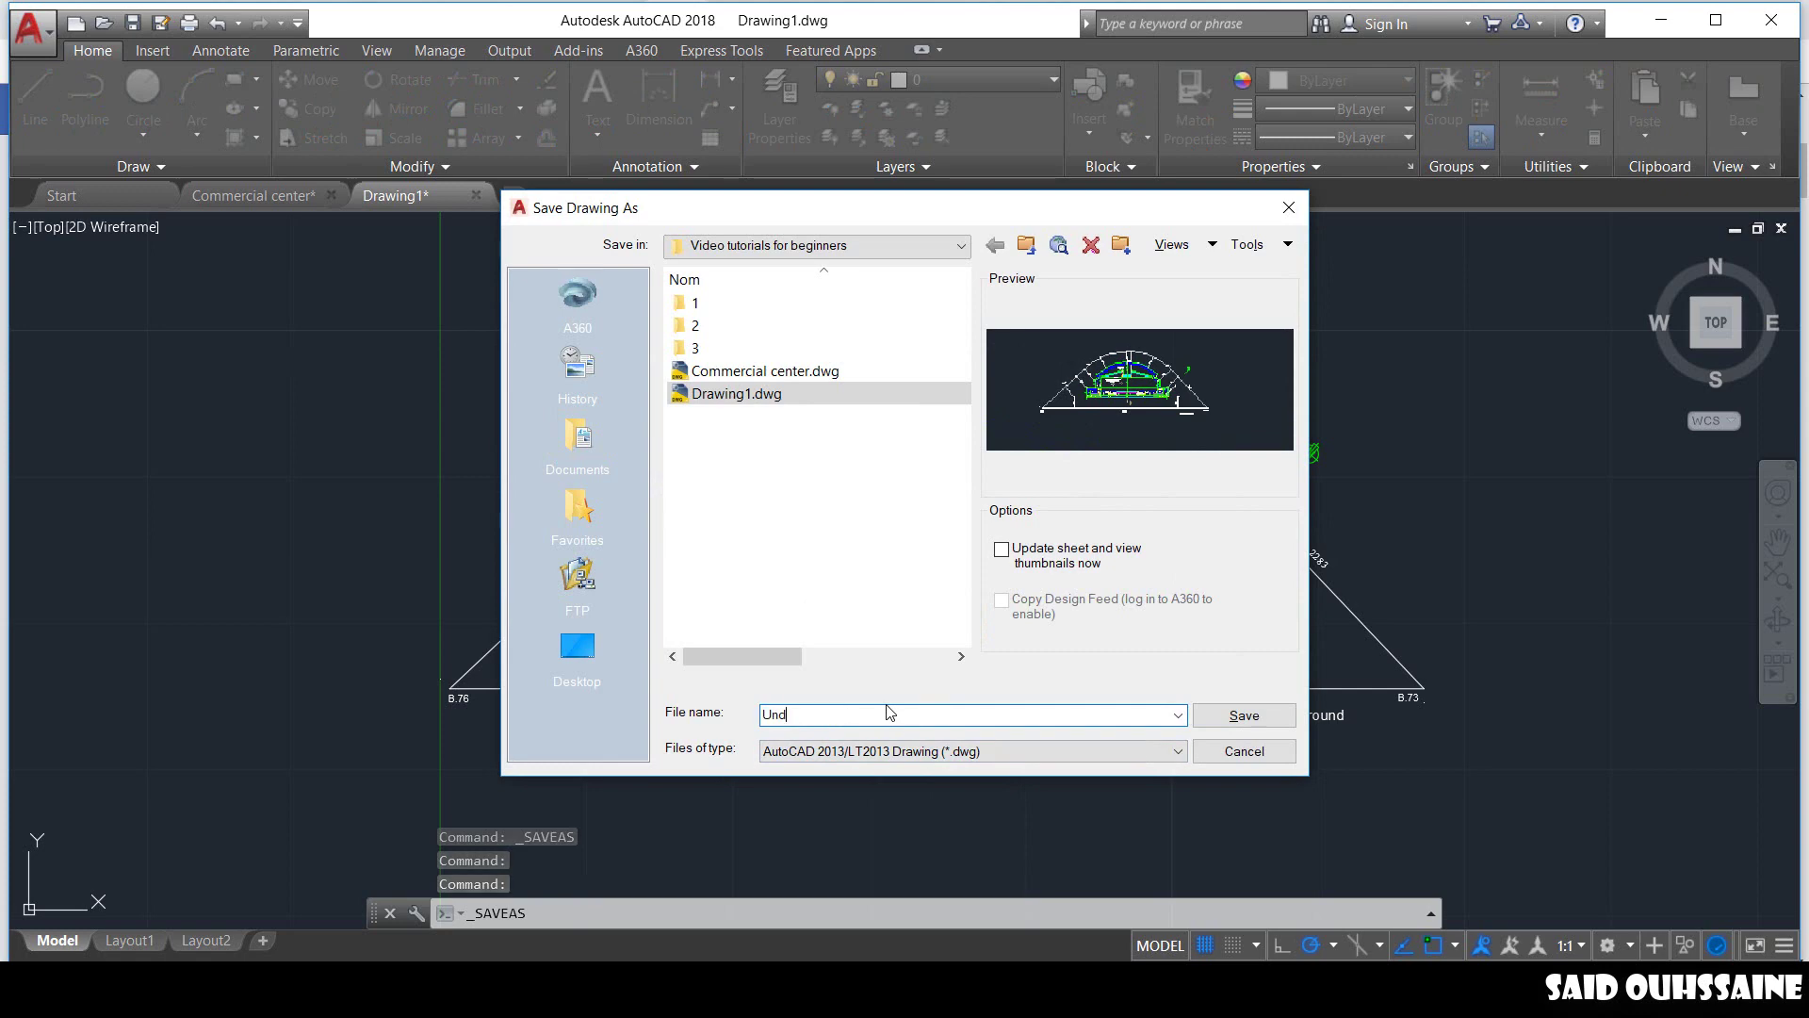
{"action": "type", "text": "erground"}
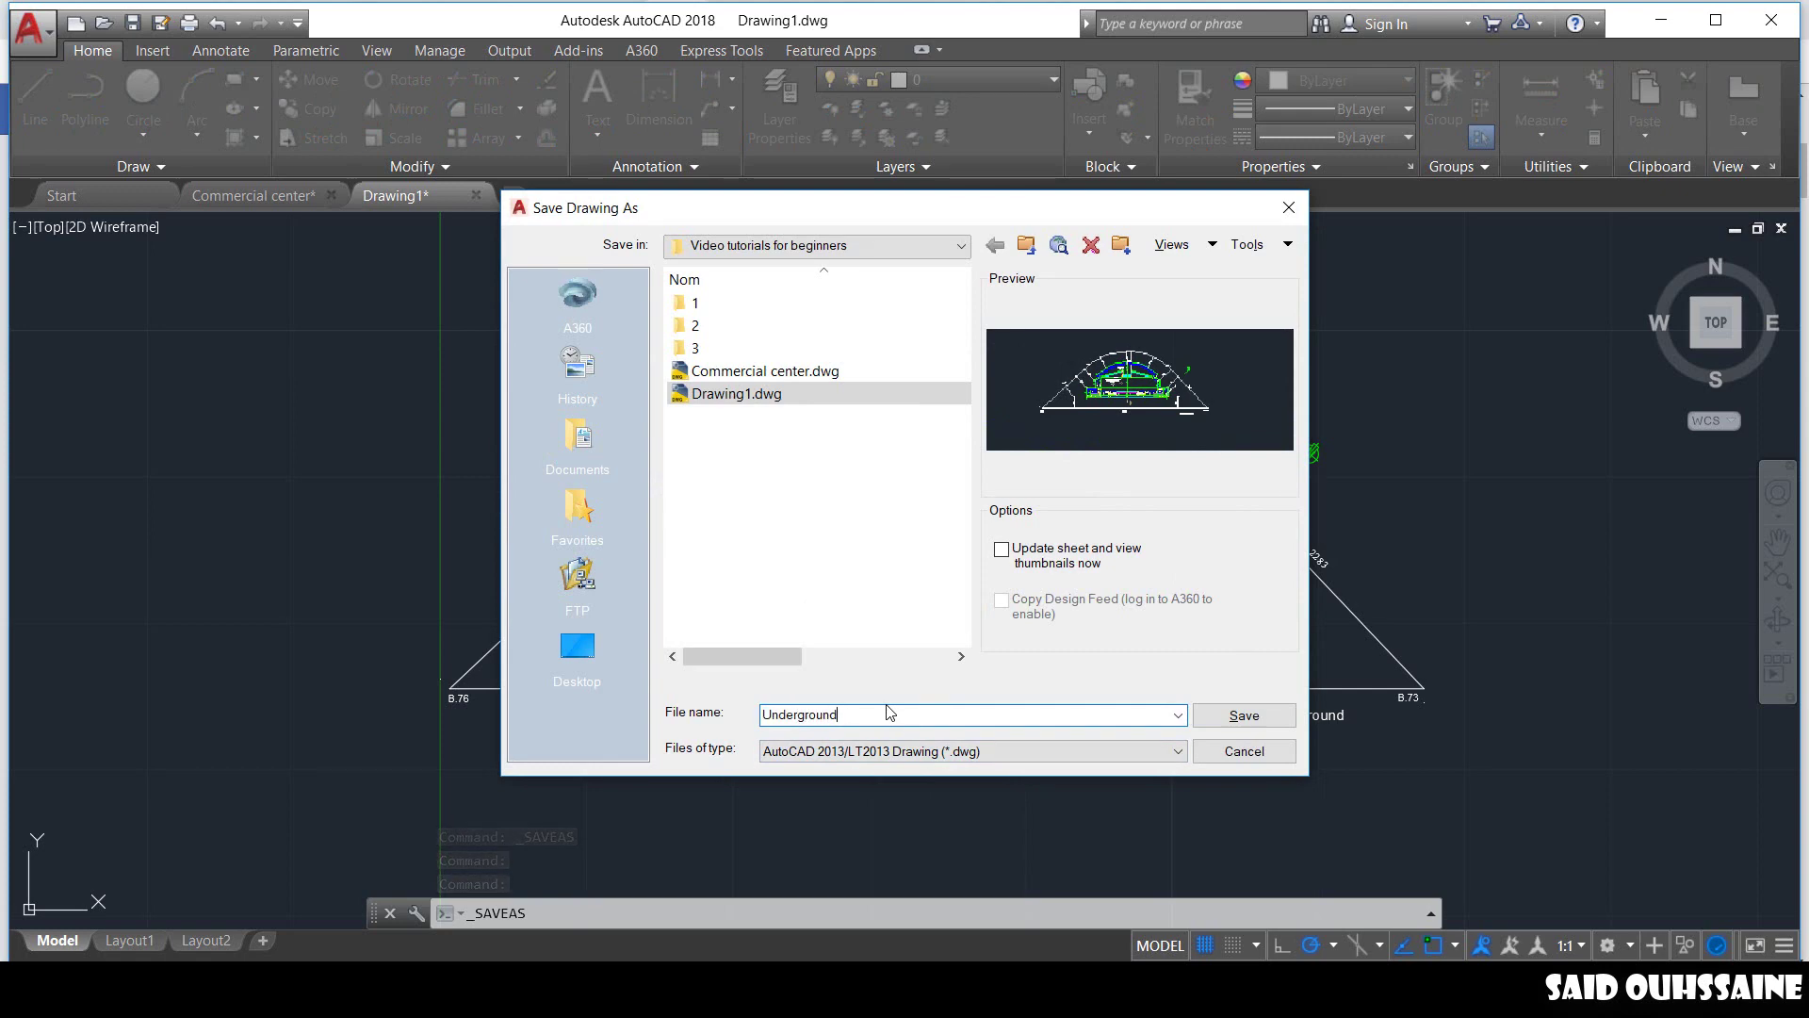